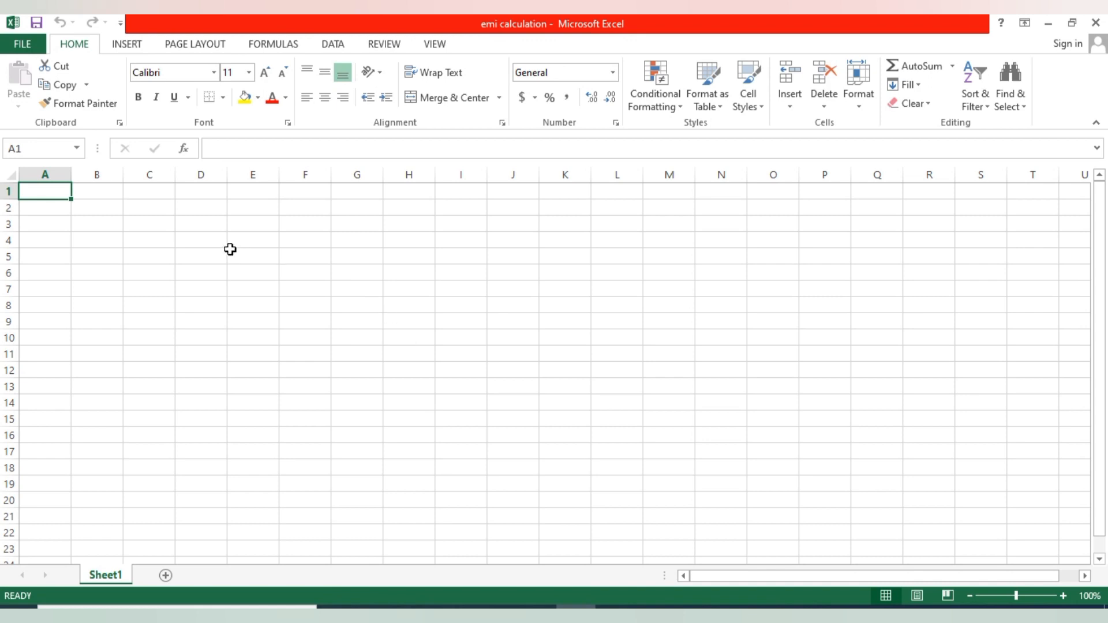
# Step: Enter the label LOAN in cell B2 and the amount 500000 in C2
pyautogui.doubleClick(1063, 595)
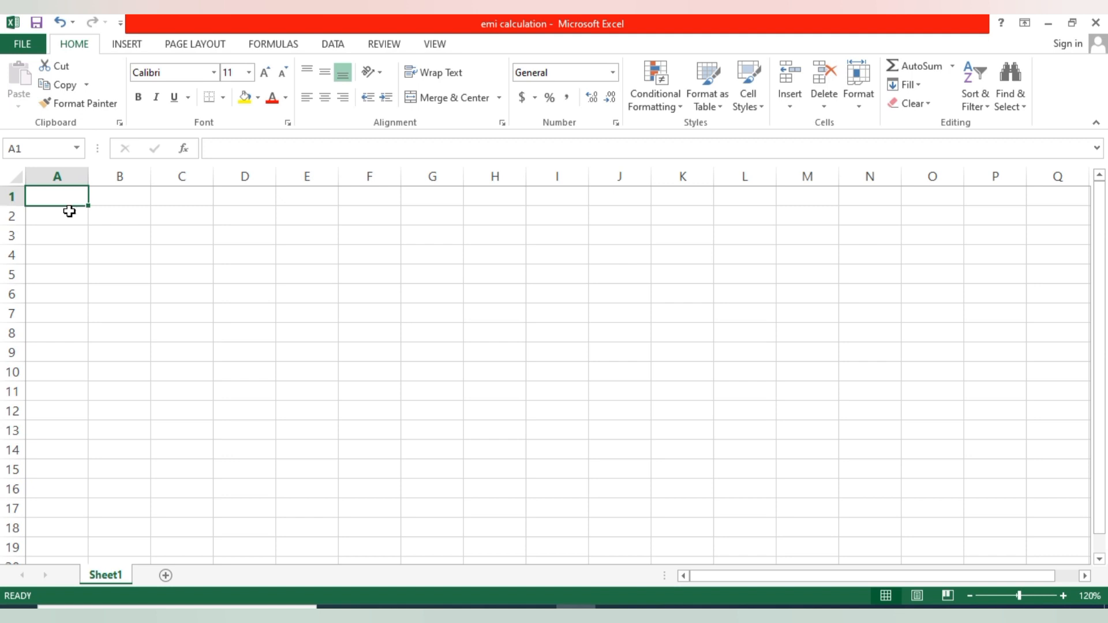
pyautogui.click(120, 217)
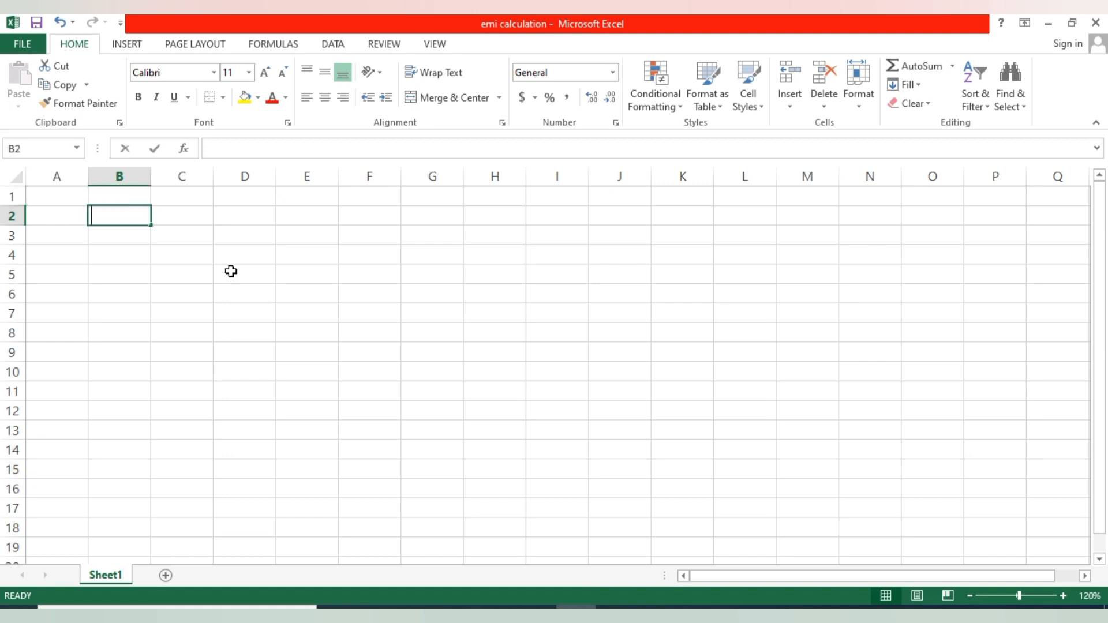
pyautogui.write('LOAN')
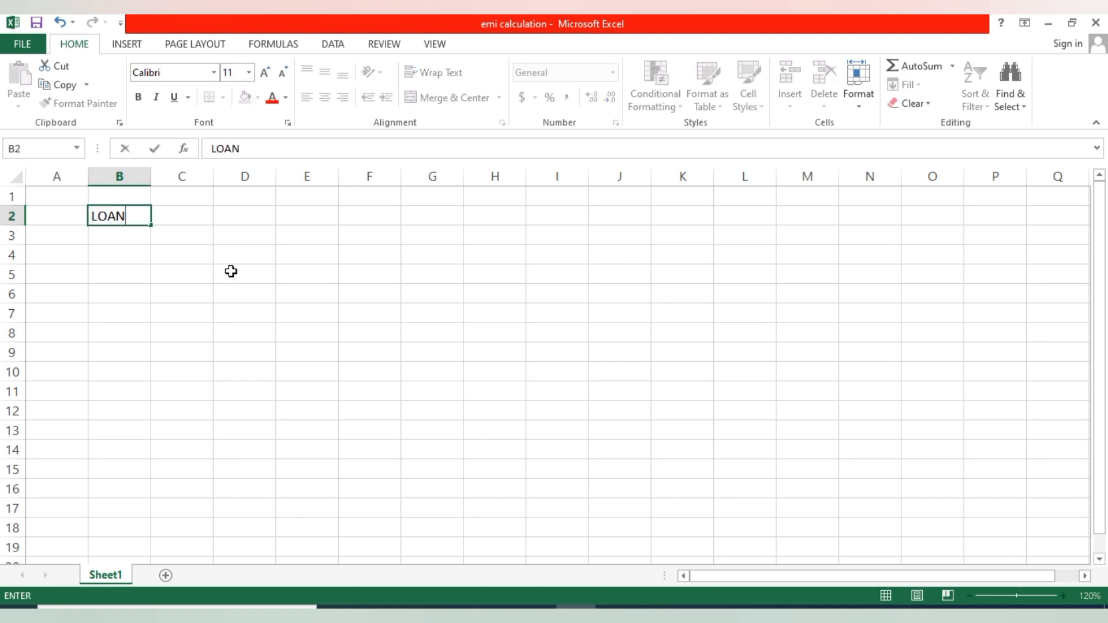
pyautogui.press('Tab')
pyautogui.write('500000')
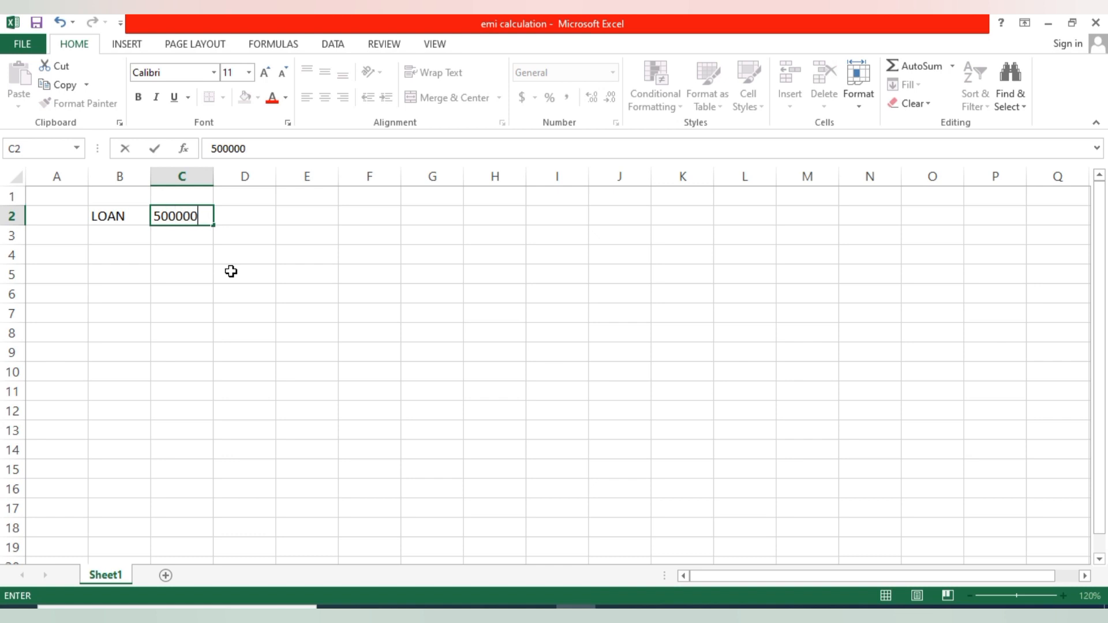
pyautogui.press('Return')
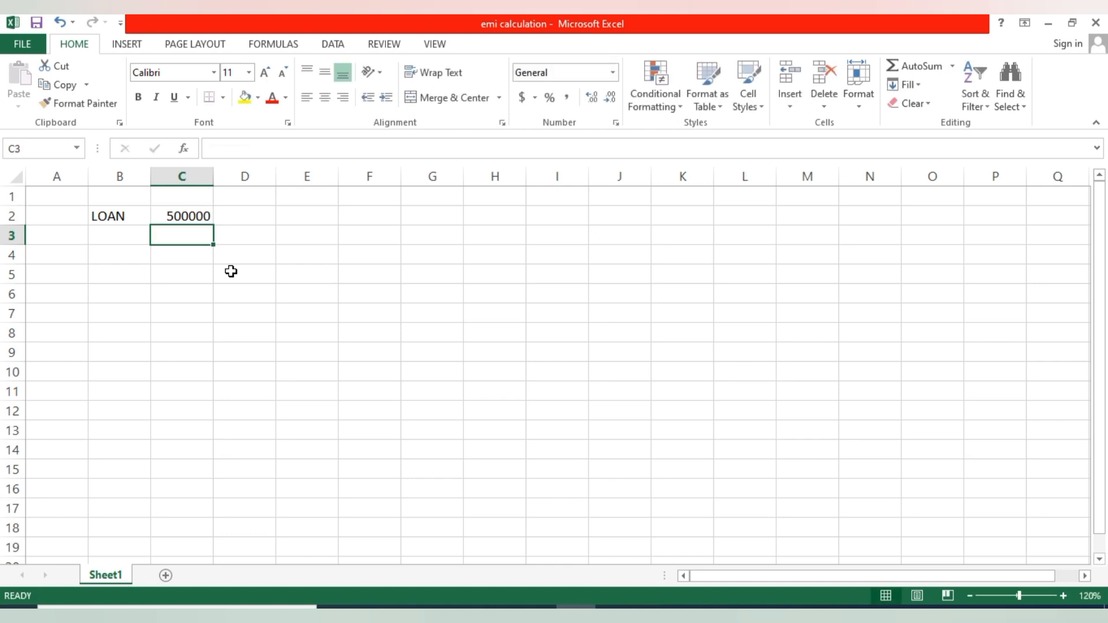
# Step: Enter the label RATE in cell B3 and the interest rate 12% in C3
pyautogui.press('Left')
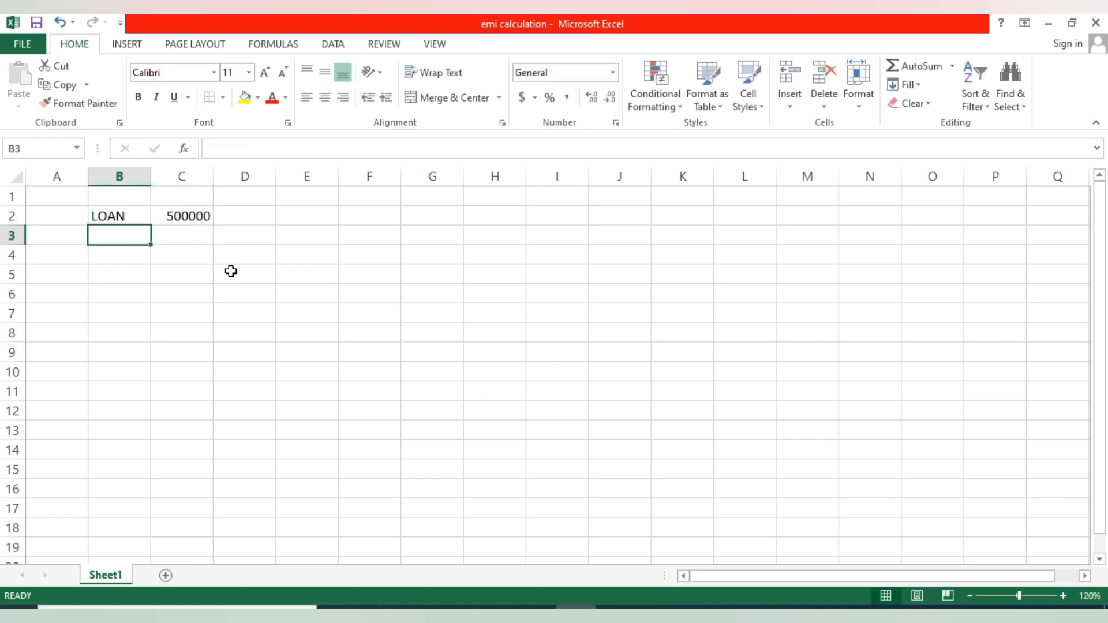
pyautogui.write('RATE')
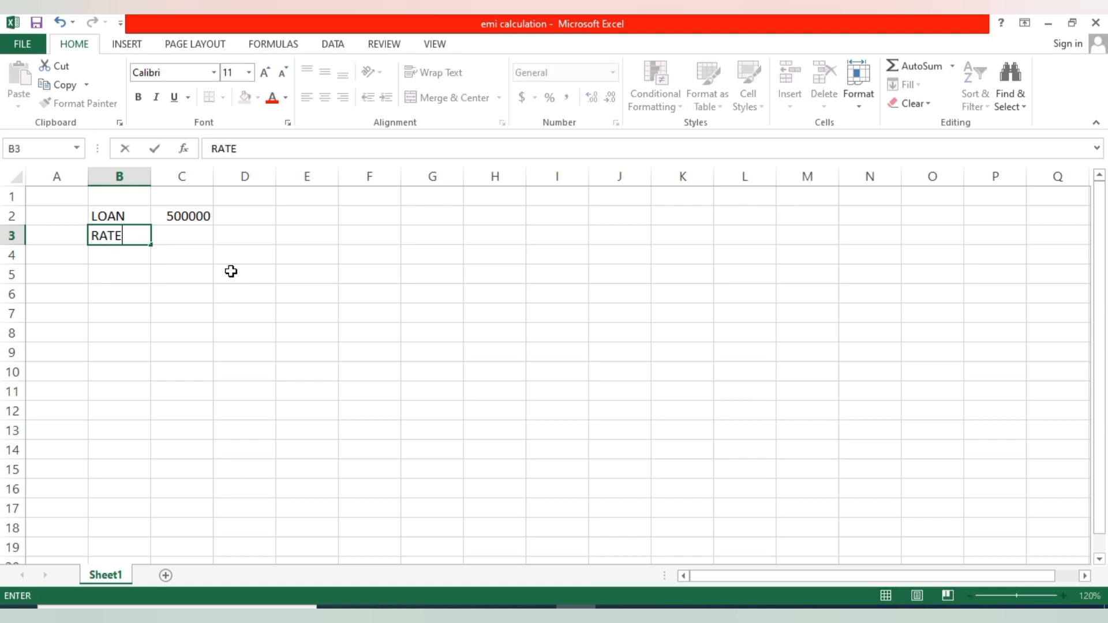
pyautogui.press('Right')
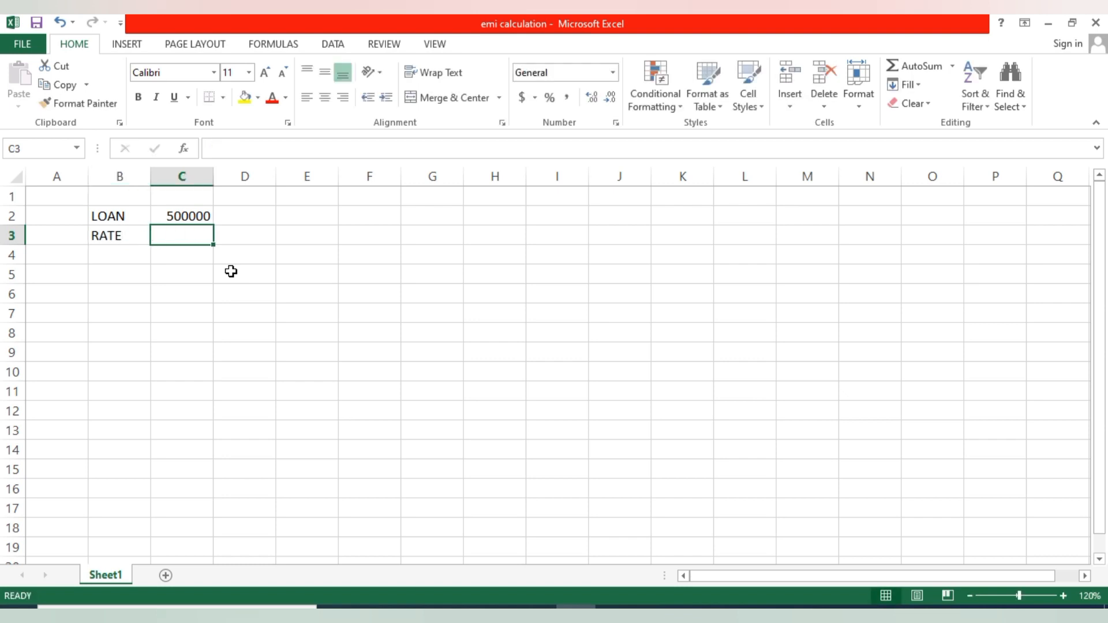
pyautogui.write('12')
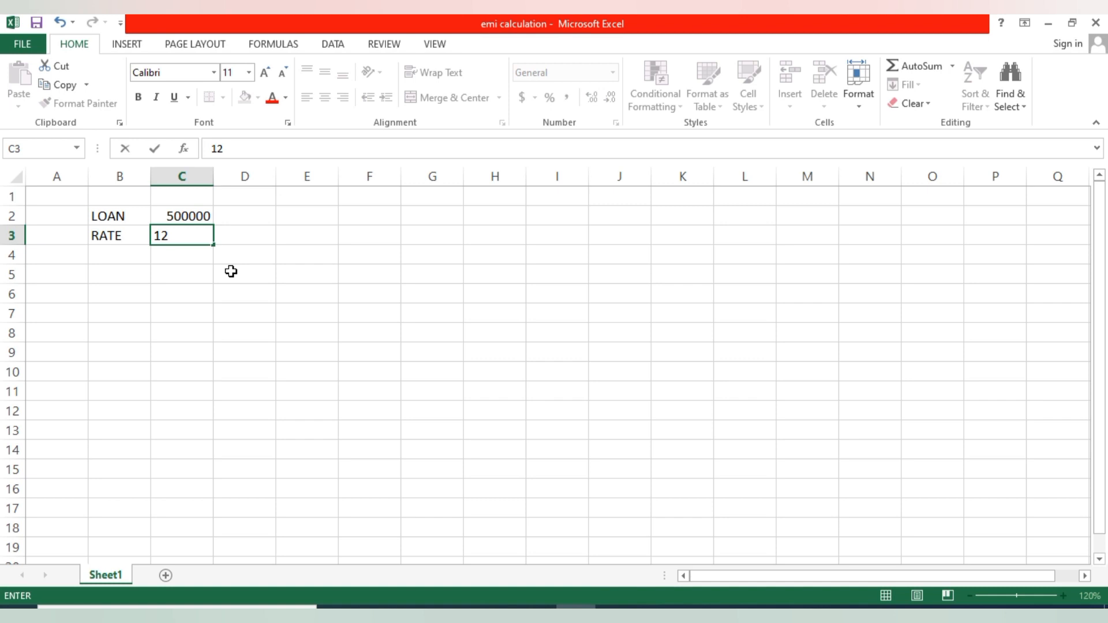
pyautogui.write('%')
pyautogui.press('Return')
# Step: Enter the label PERIOD in cell B4 and calculate the number of months in C4 with =12*5
pyautogui.press('Left')
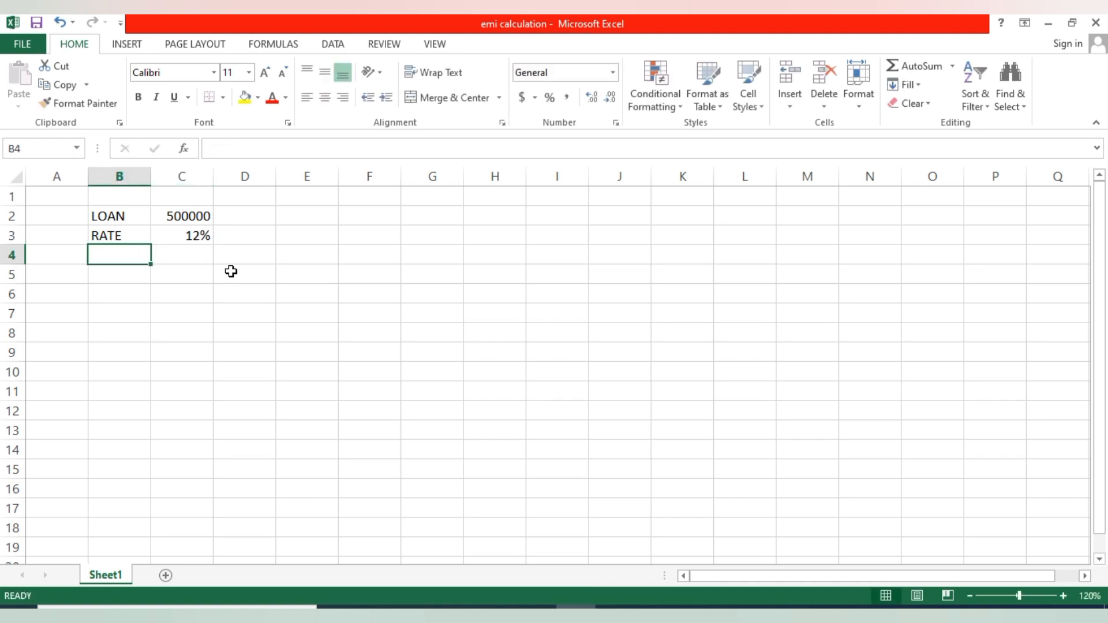
pyautogui.write('PER')
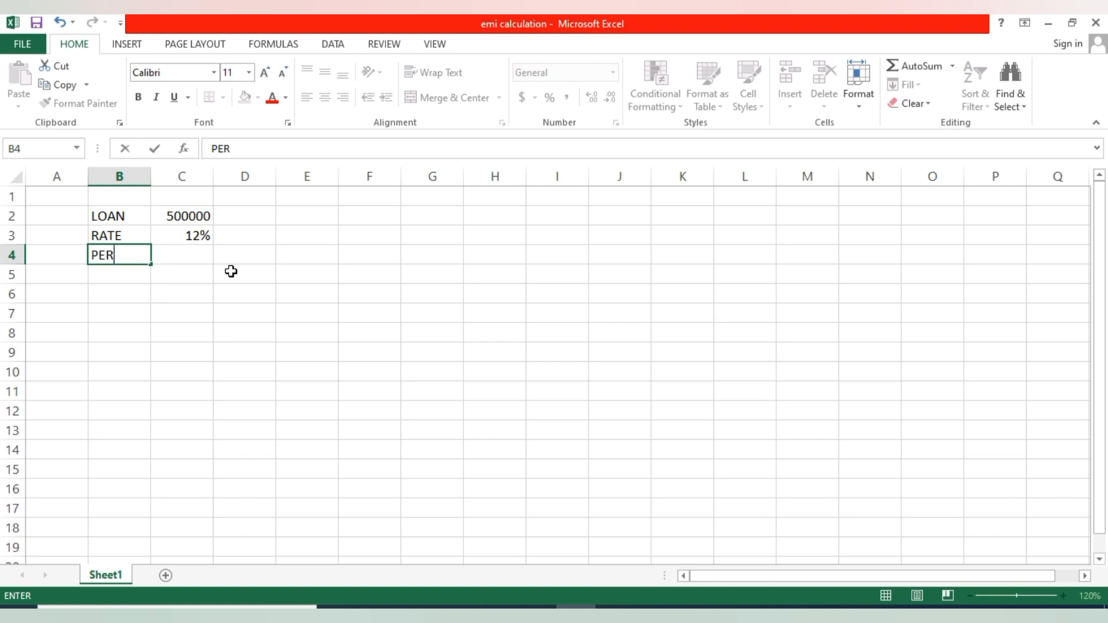
pyautogui.write('IOD')
pyautogui.press('Tab')
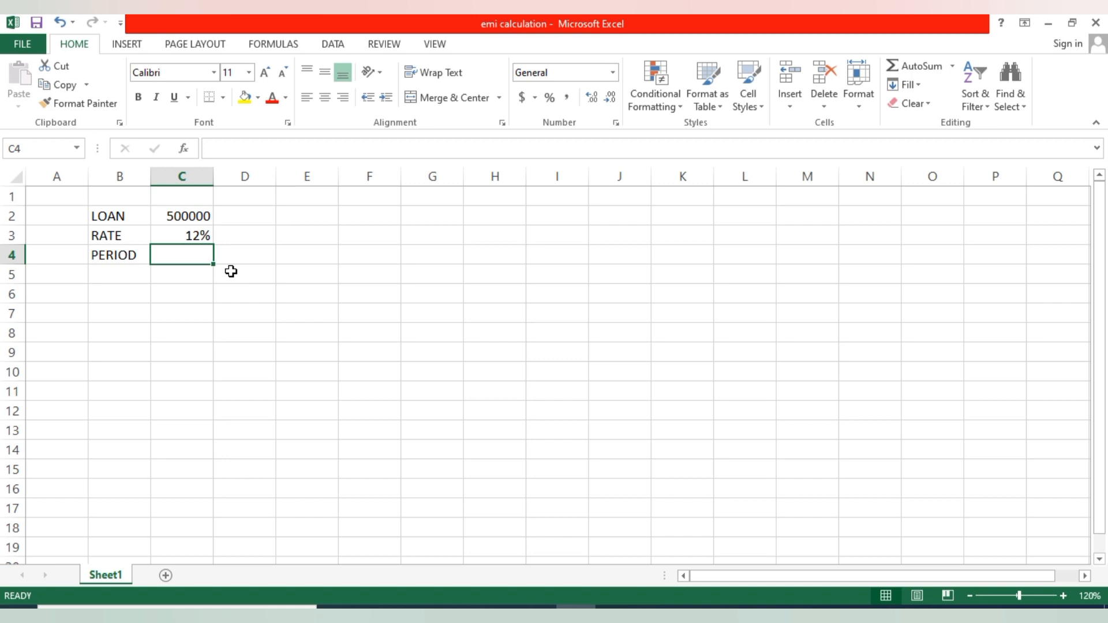
pyautogui.write('=')
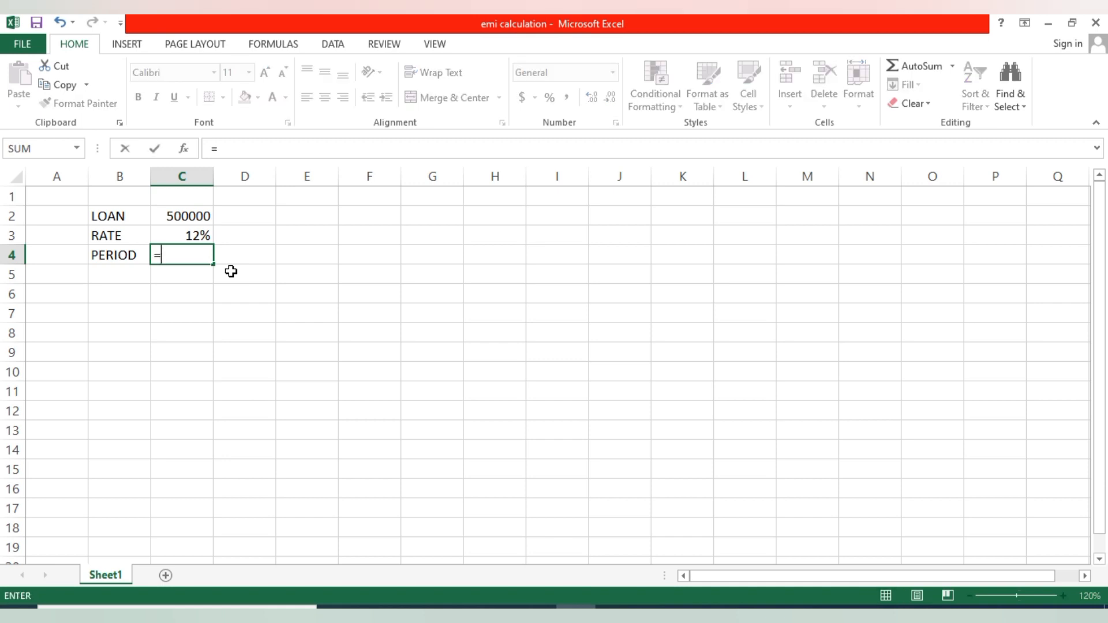
pyautogui.write('12*5')
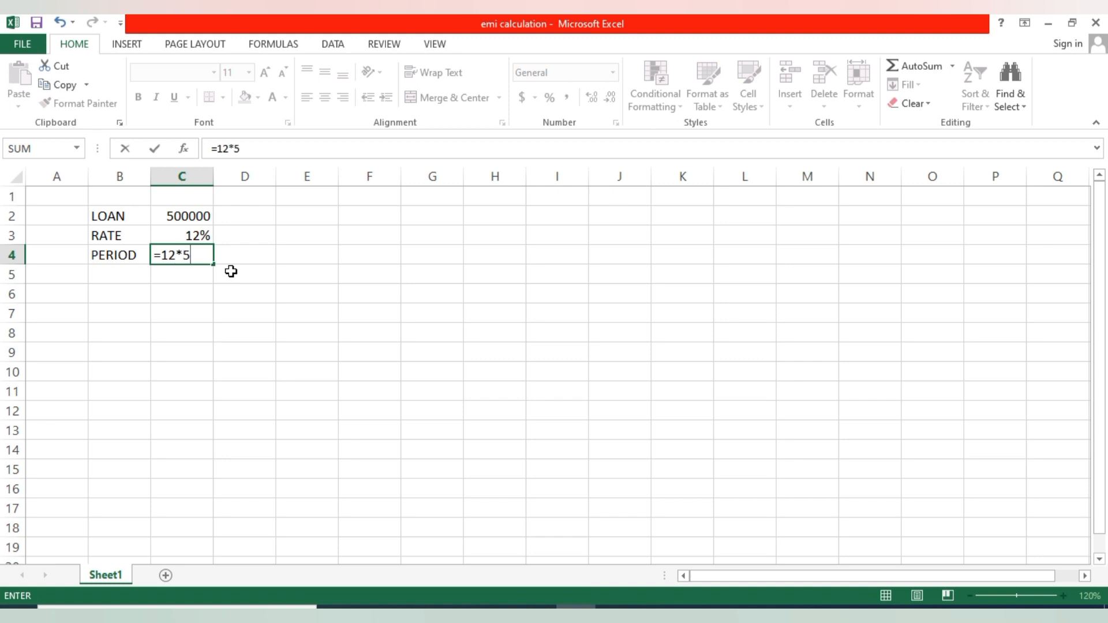
pyautogui.press('Return')
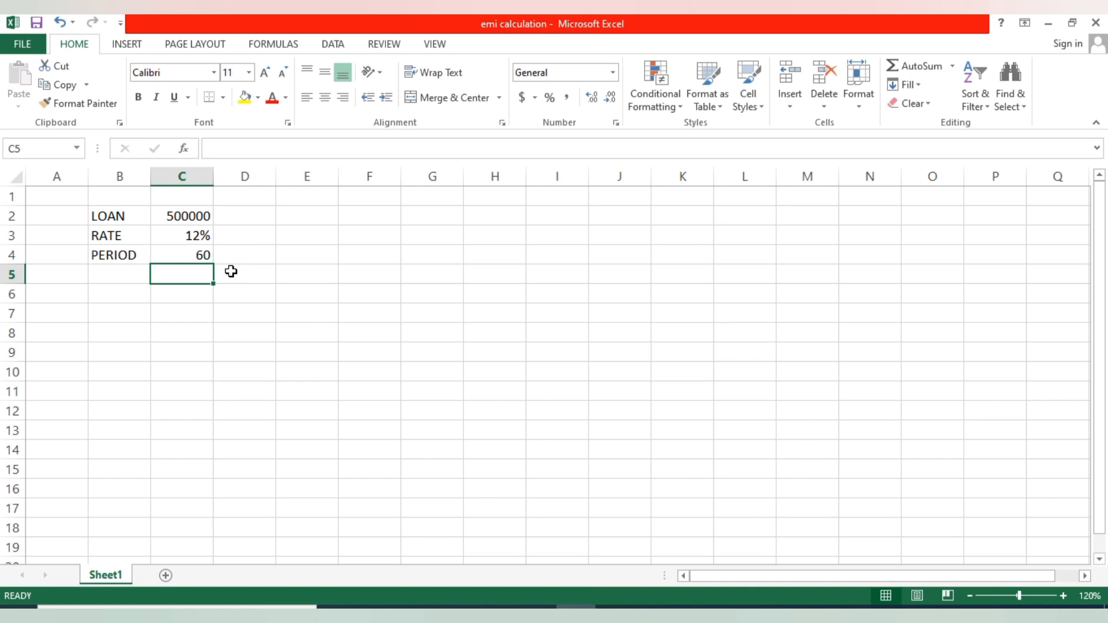
# Step: Enter the label EMI CAL in cell B6, leaving row 5 blank below the loan data
pyautogui.press('Down')
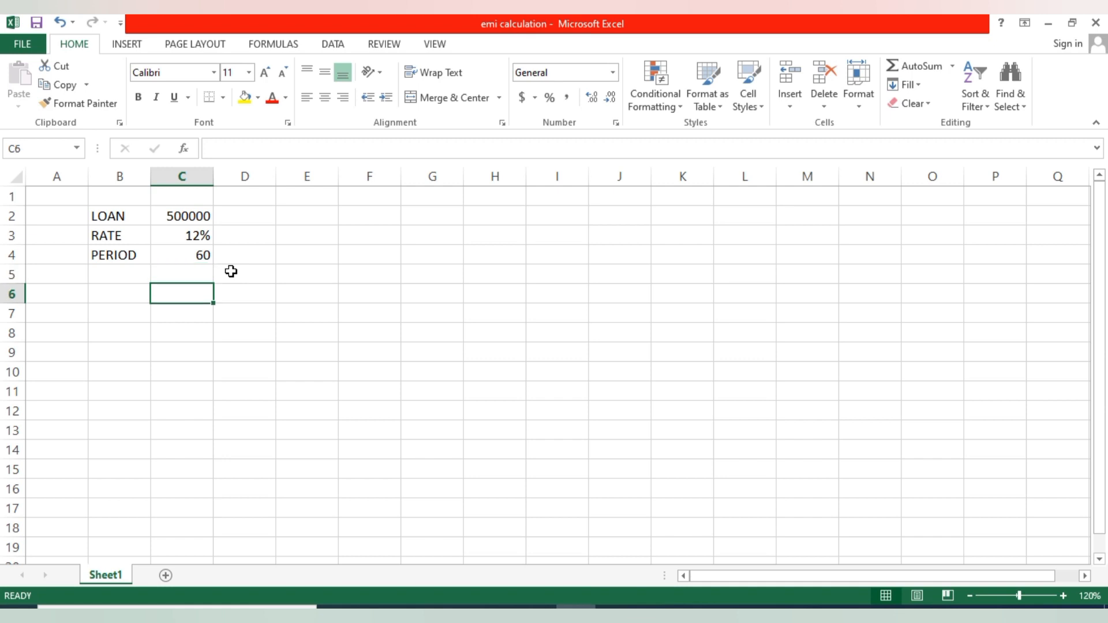
pyautogui.press('Left')
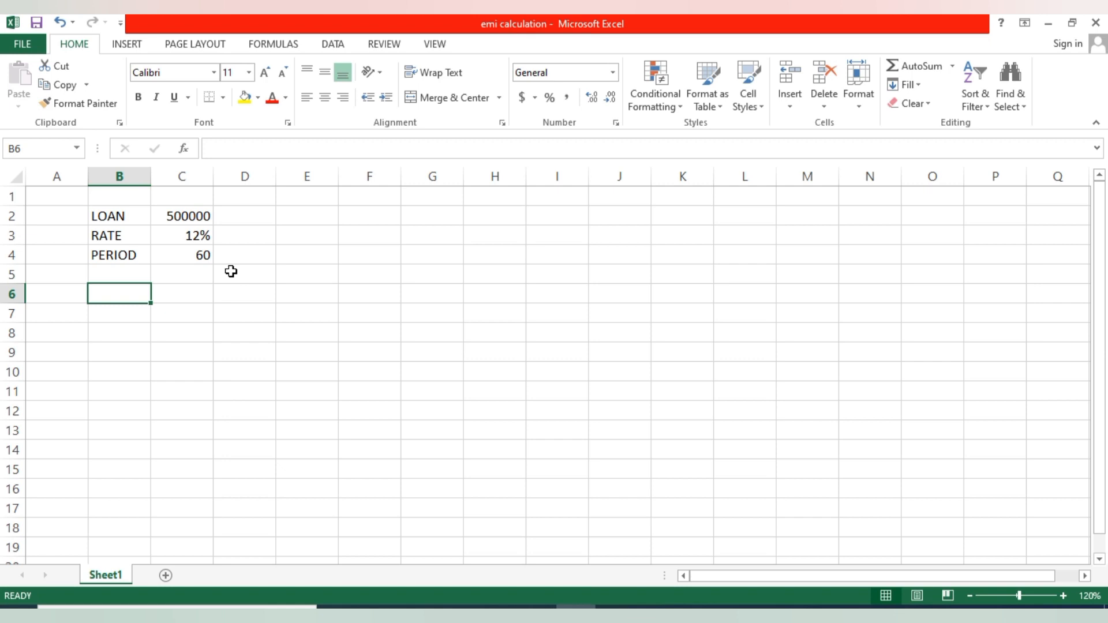
pyautogui.write('EN')
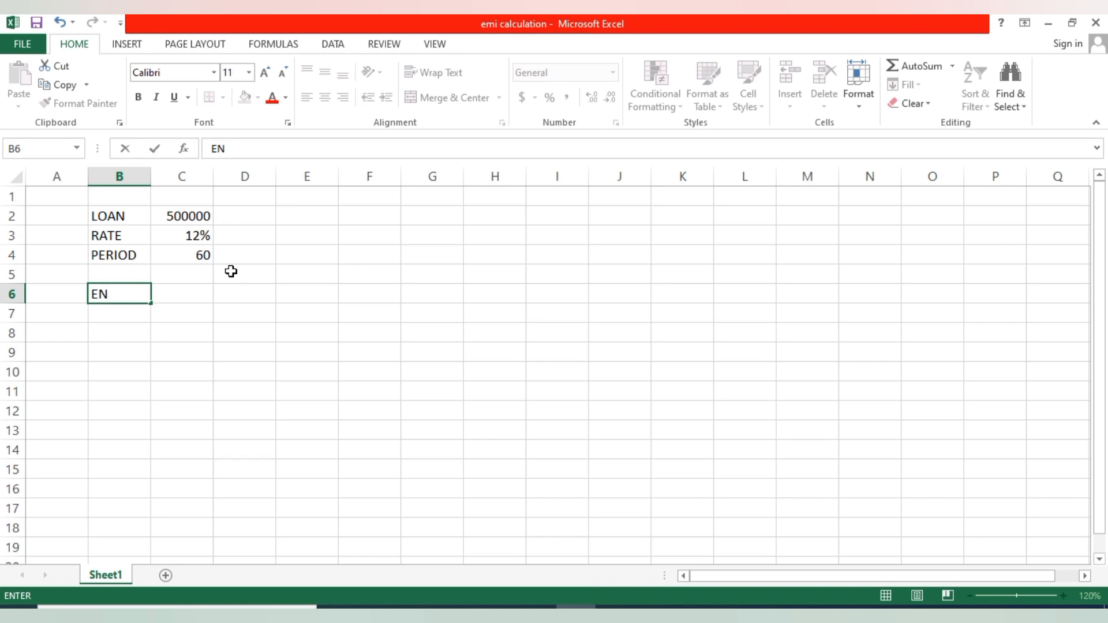
pyautogui.press('BackSpace')
pyautogui.write('MI CAL')
pyautogui.press('Tab')
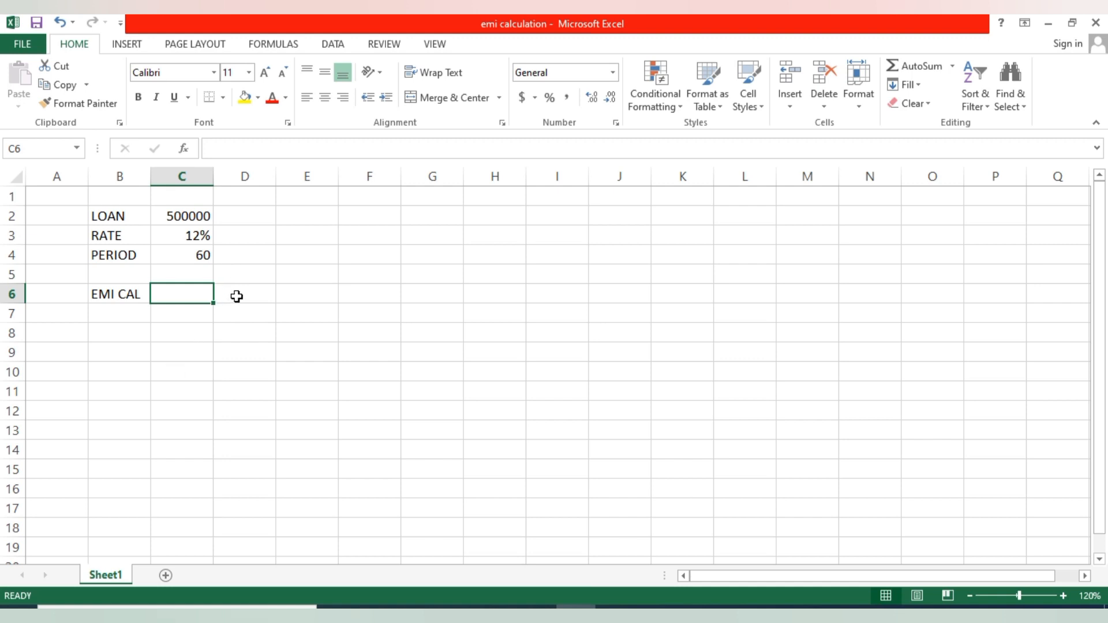
# Step: Widen column D to over three times its width and calculate the monthly payment in D6 with =PMT(C3/12,C4,C2)
pyautogui.click(236, 296)
pyautogui.moveTo(277, 175); pyautogui.dragTo(436, 181)
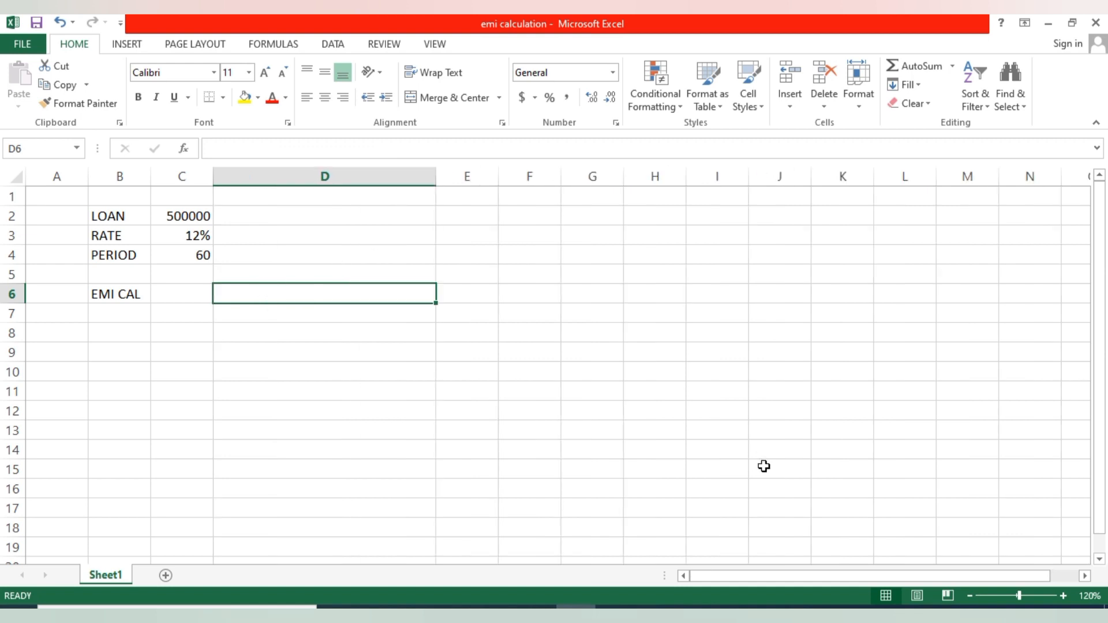
pyautogui.write('=')
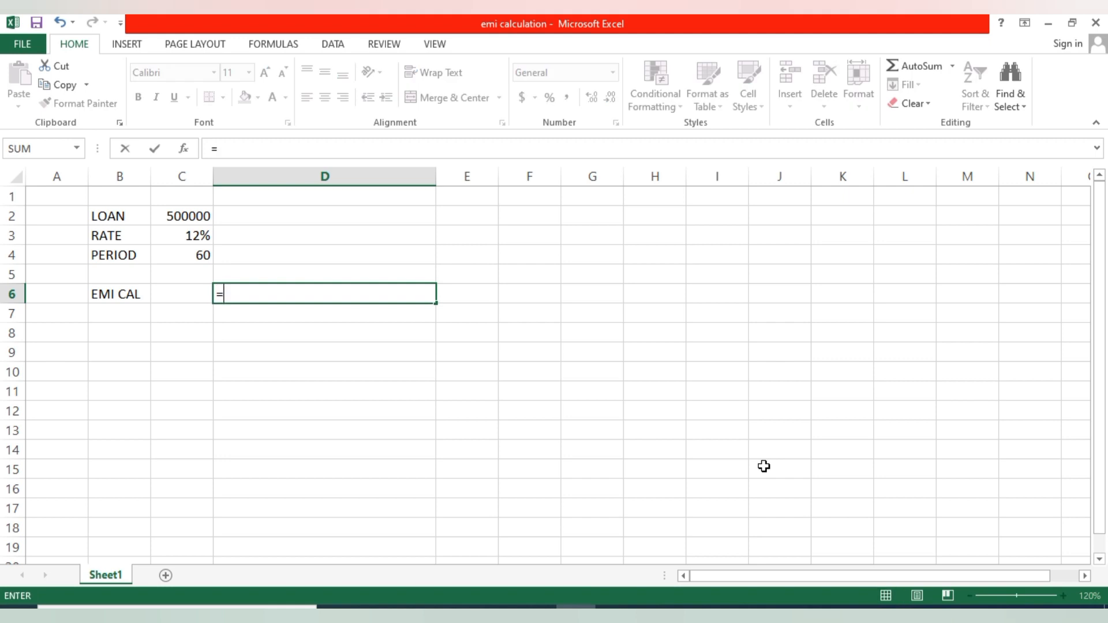
pyautogui.write('PMT')
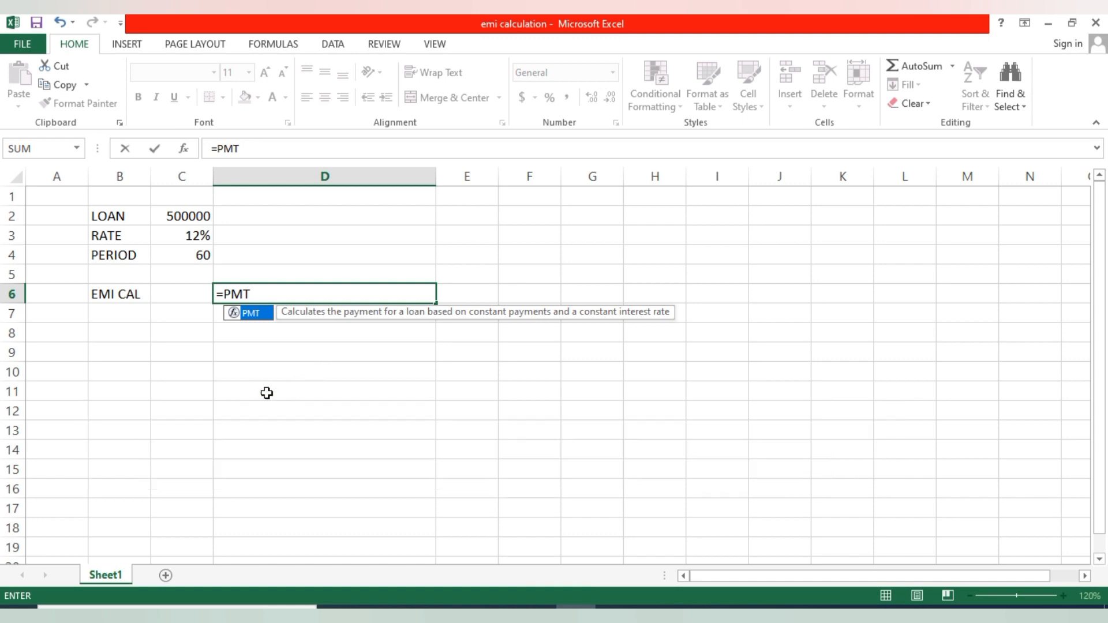
pyautogui.write('(')
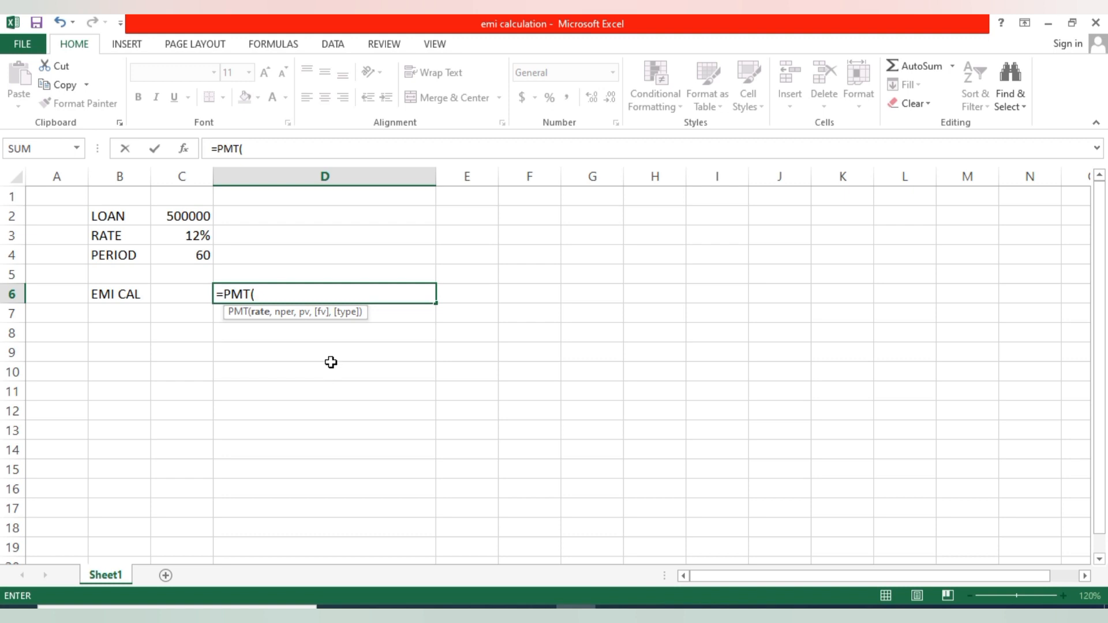
pyautogui.click(188, 235)
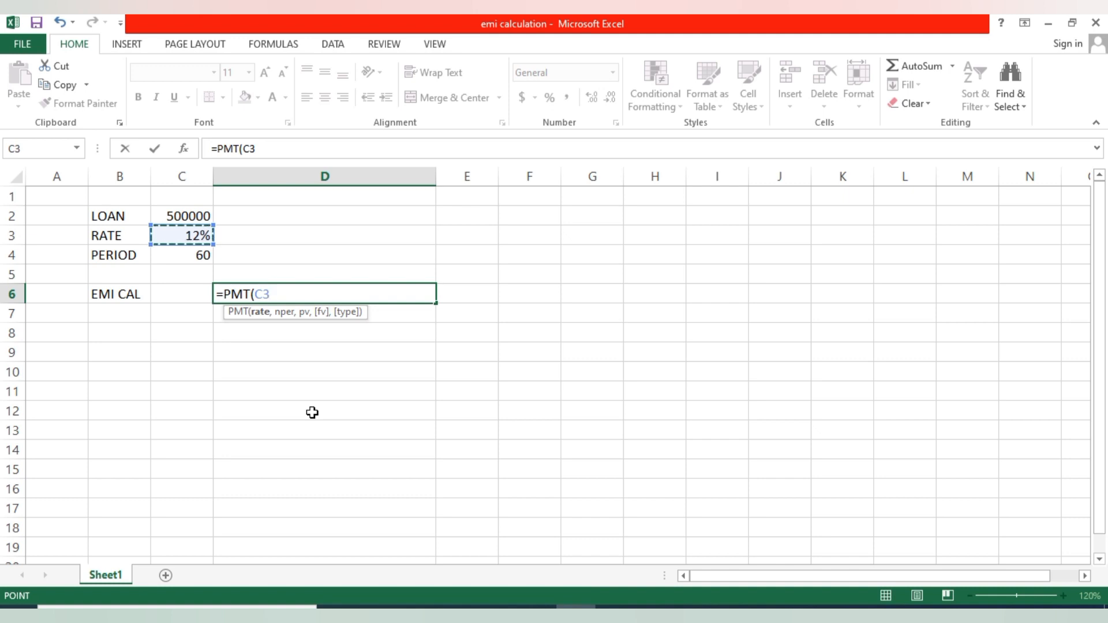
pyautogui.write('/12')
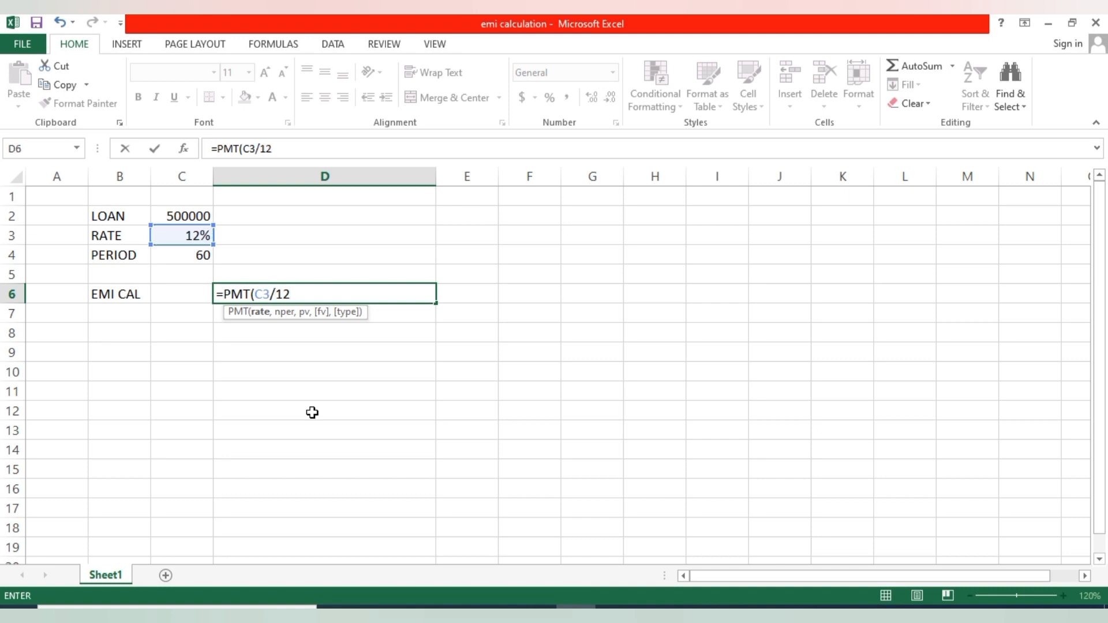
pyautogui.write(',')
pyautogui.click(202, 255)
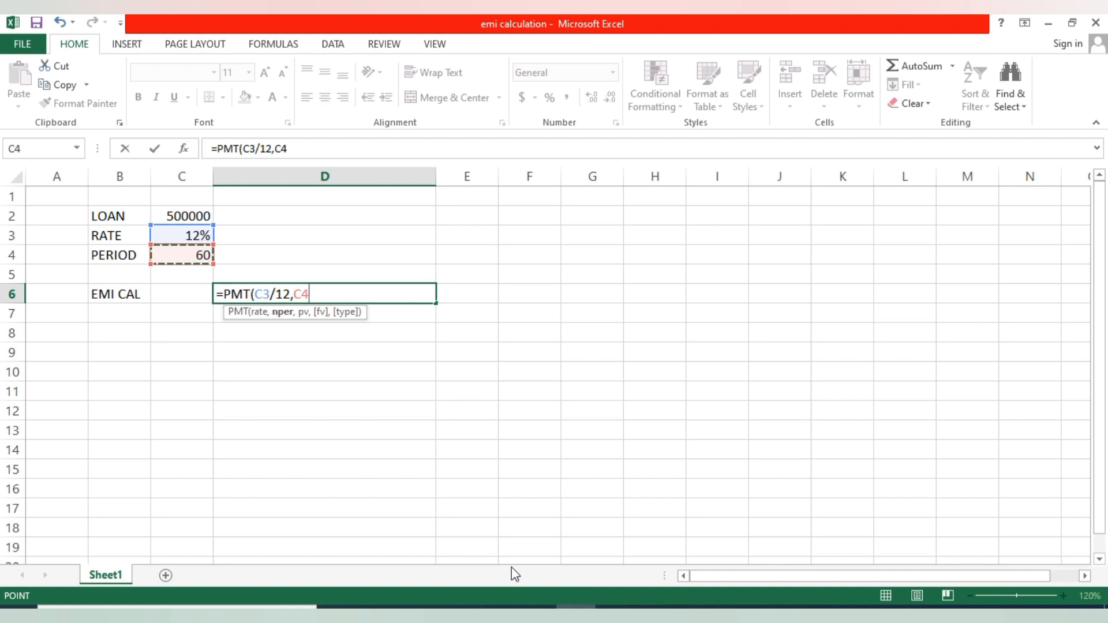
pyautogui.write(',')
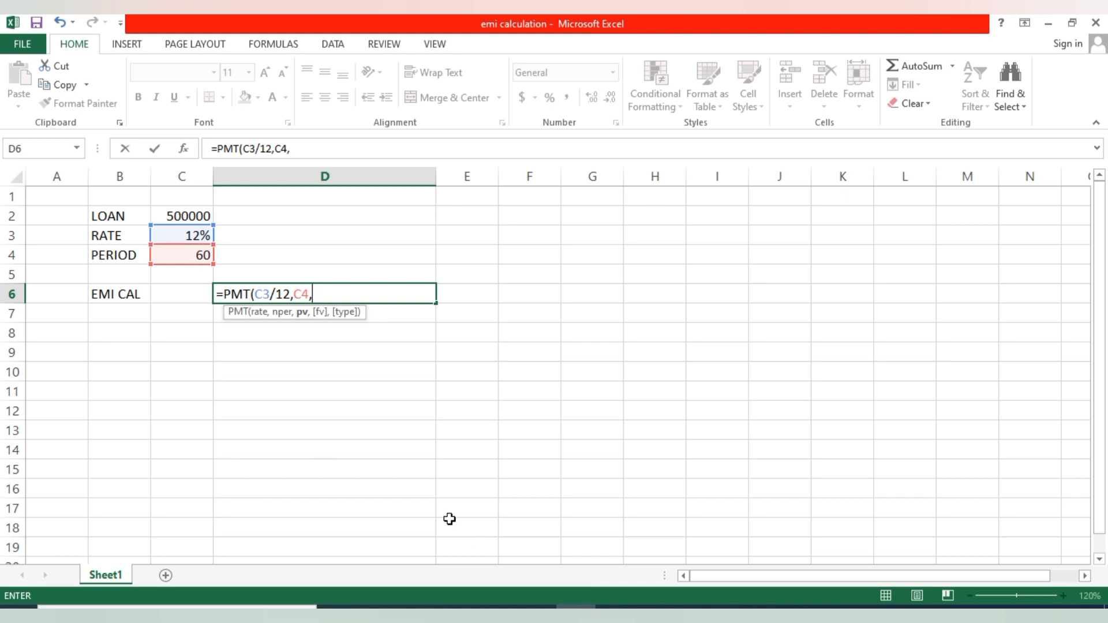
pyautogui.click(197, 216)
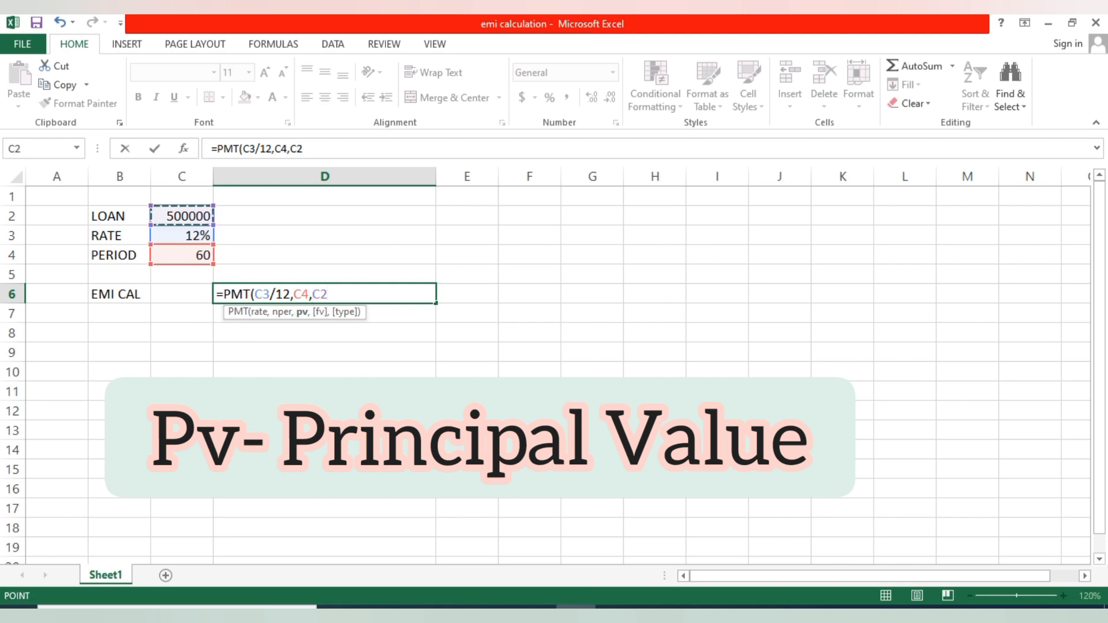
pyautogui.write(')')
pyautogui.press('Return')
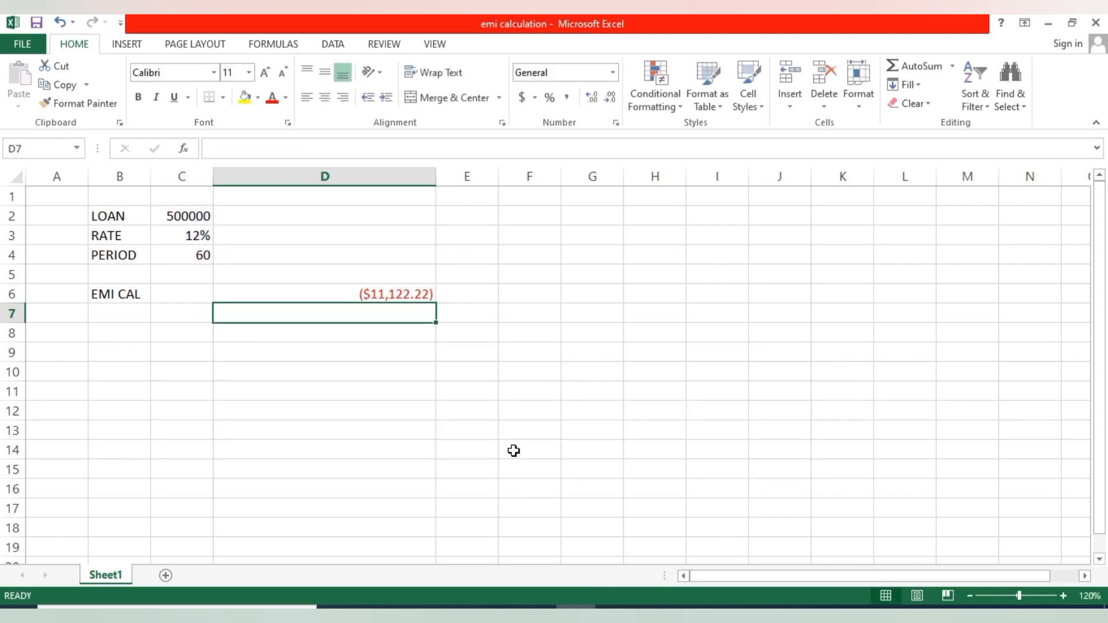
# Step: Change the number format of the payment result in D6 to General
pyautogui.click(367, 295)
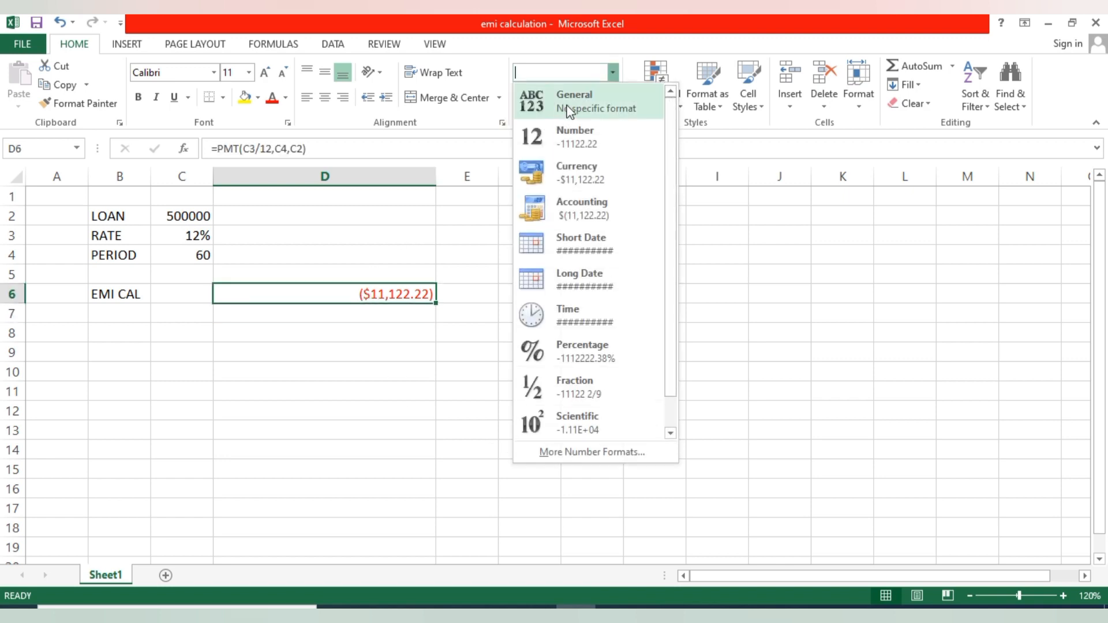
pyautogui.click(566, 102)
pyautogui.click(362, 373)
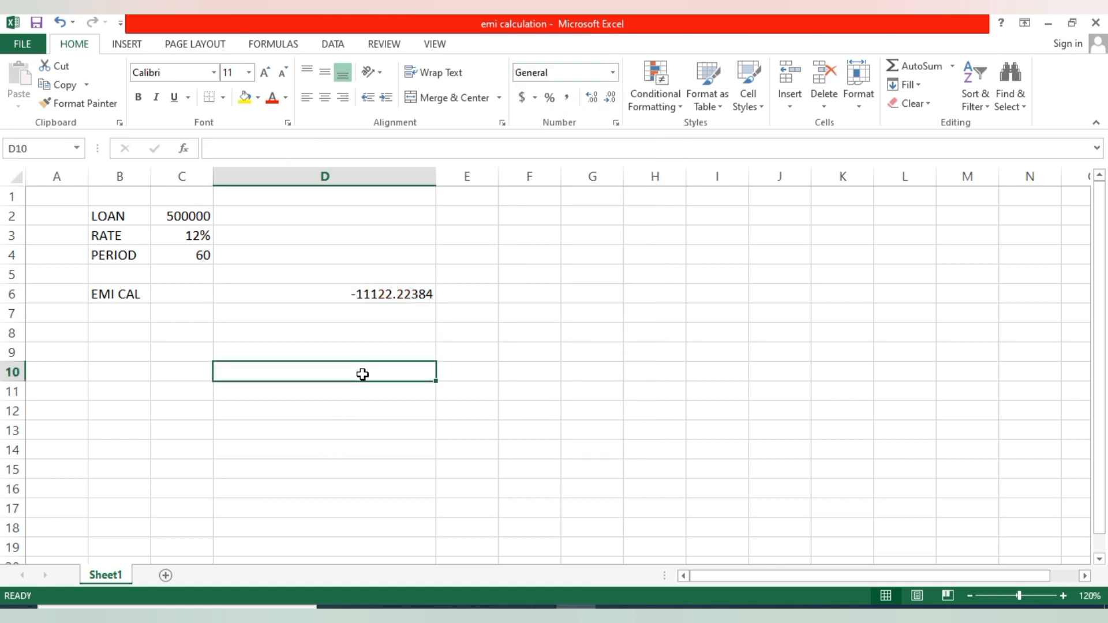
# Step: Edit the payment formula in D6 to make the loan argument negative, giving =PMT(C3/12,C4,-C2)
pyautogui.click(360, 295)
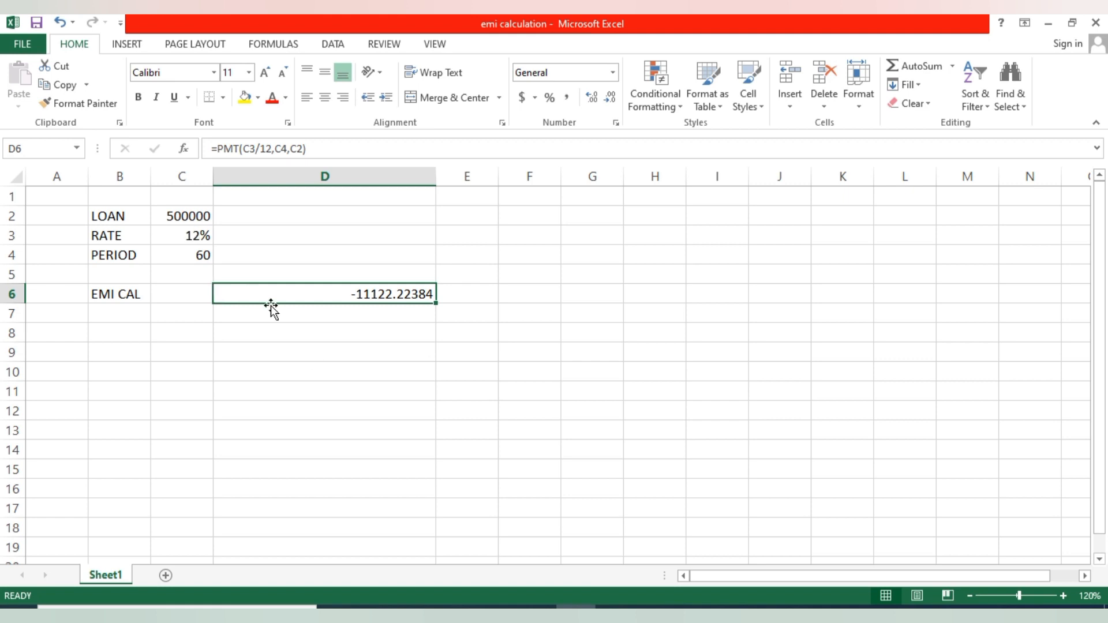
pyautogui.click(295, 334)
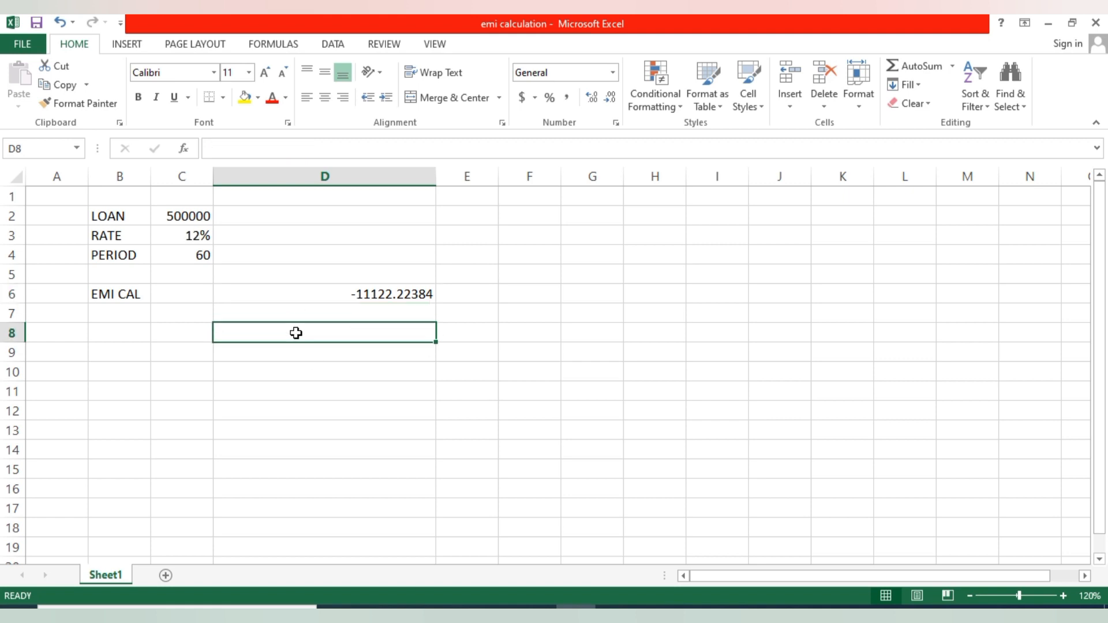
pyautogui.click(294, 296)
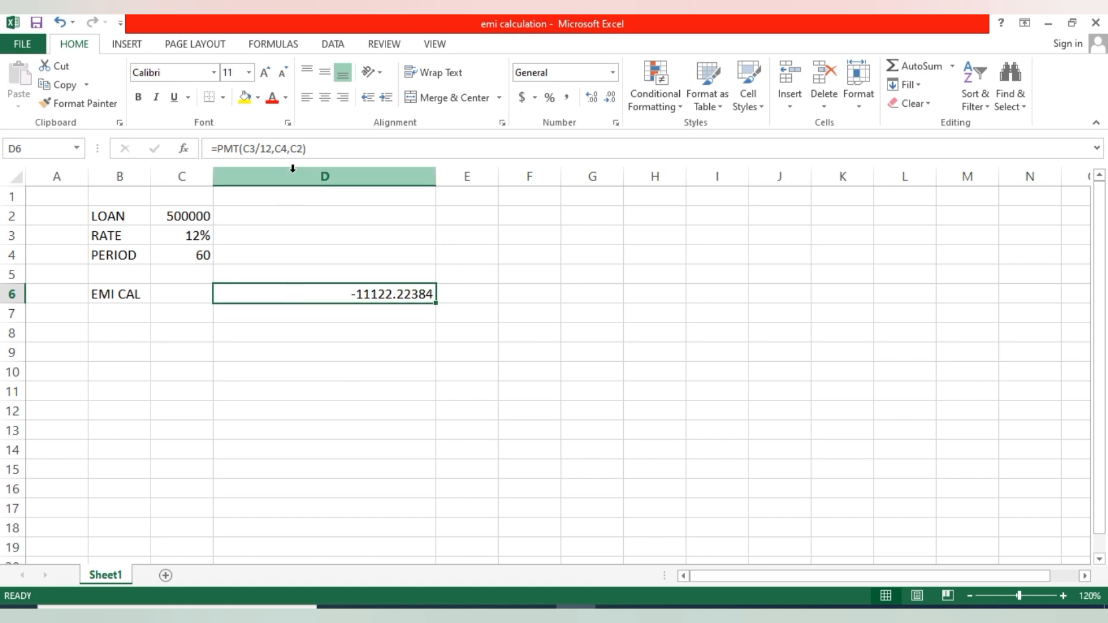
pyautogui.click(292, 148)
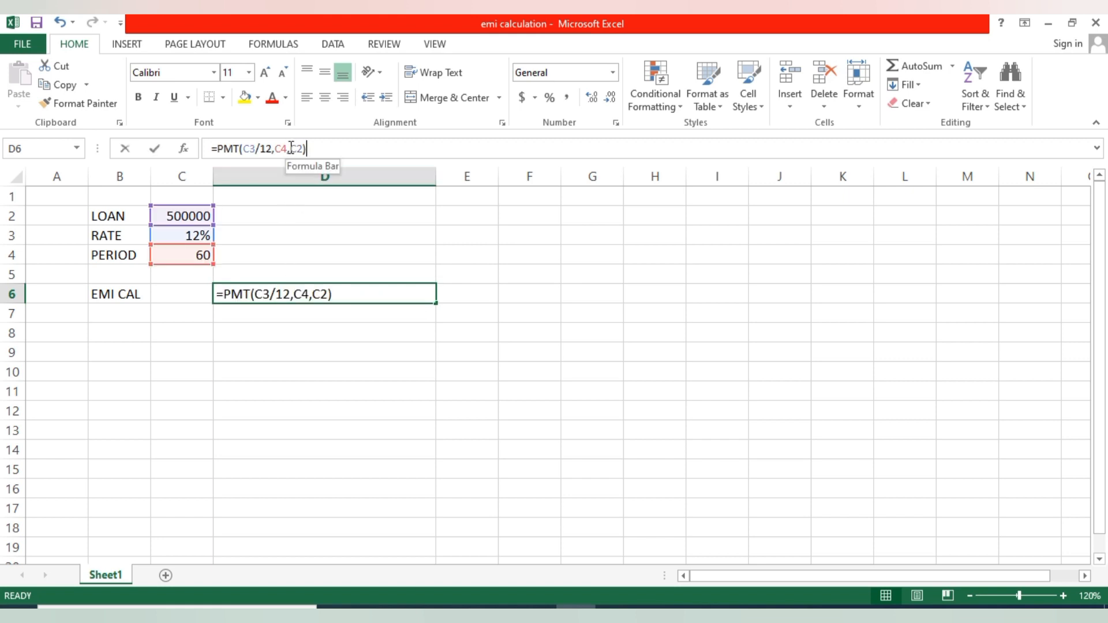
pyautogui.write('-')
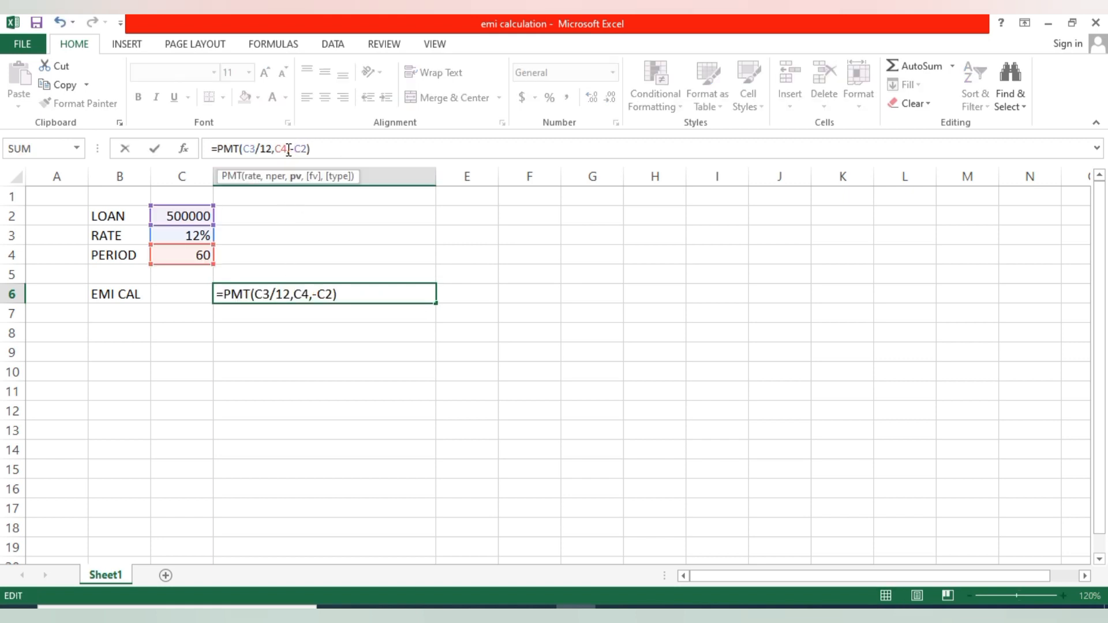
pyautogui.press('Return')
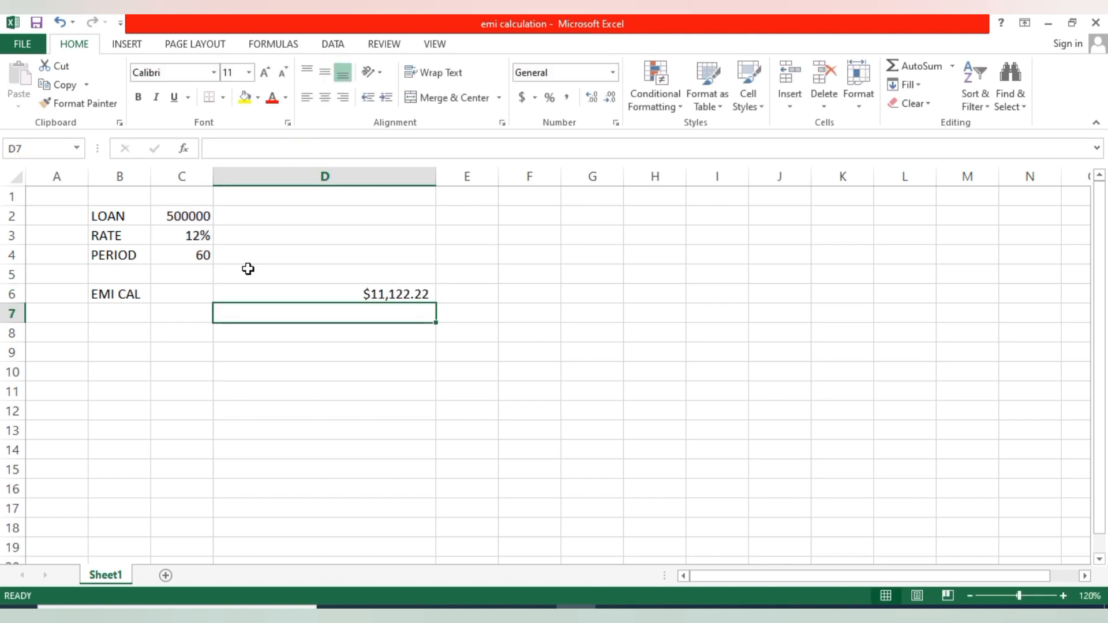
# Step: Change the number format of the payment result in D6 to Number
pyautogui.click(359, 291)
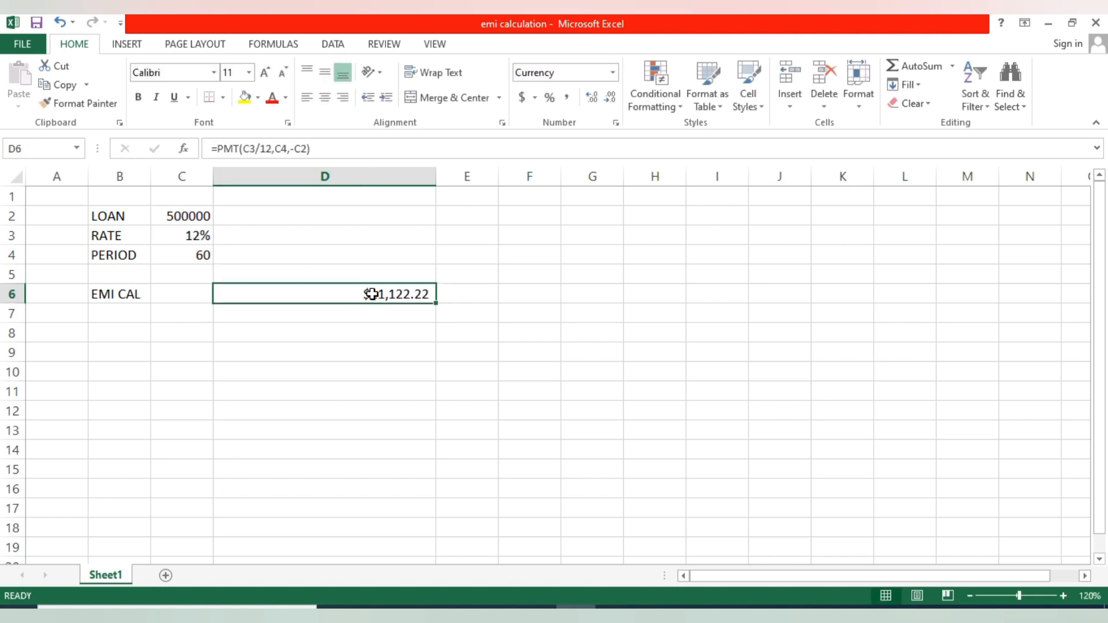
pyautogui.click(613, 73)
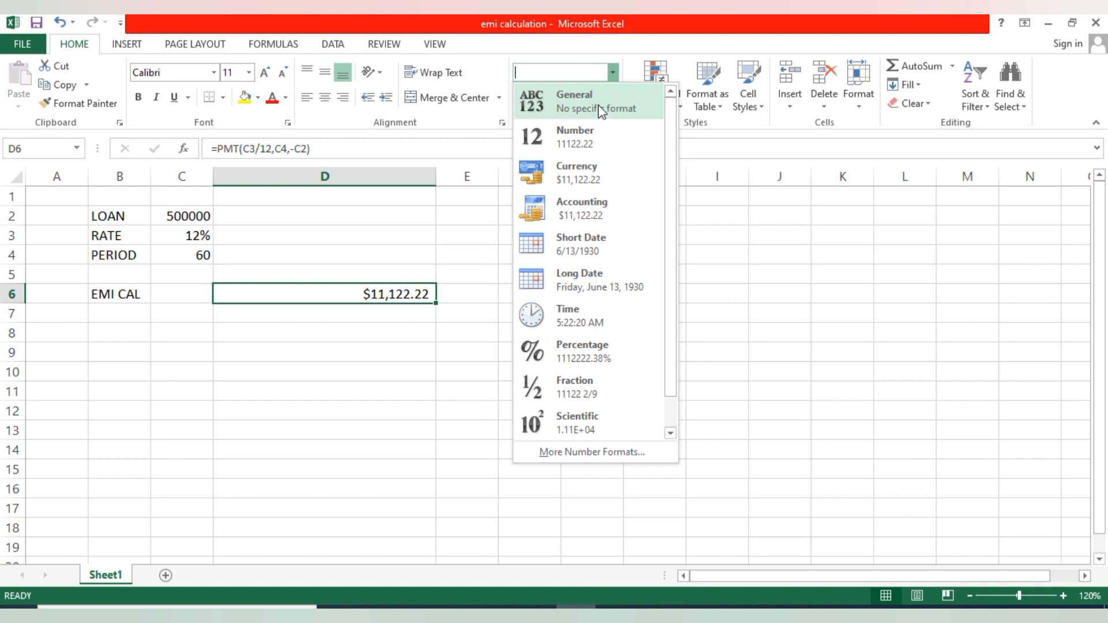
pyautogui.click(604, 136)
pyautogui.click(431, 434)
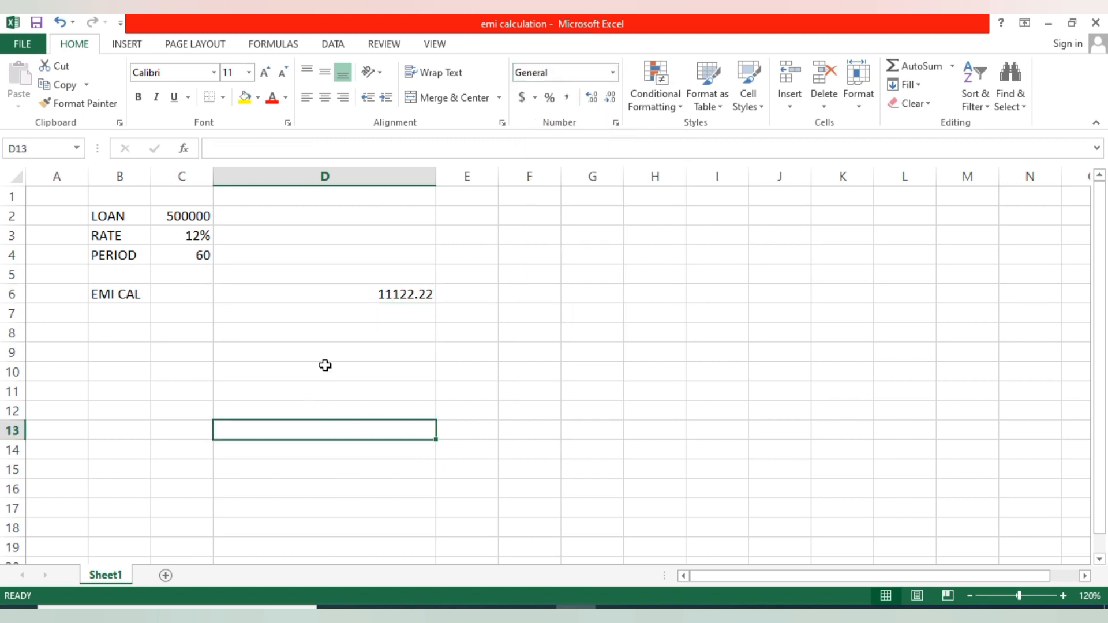
pyautogui.click(356, 295)
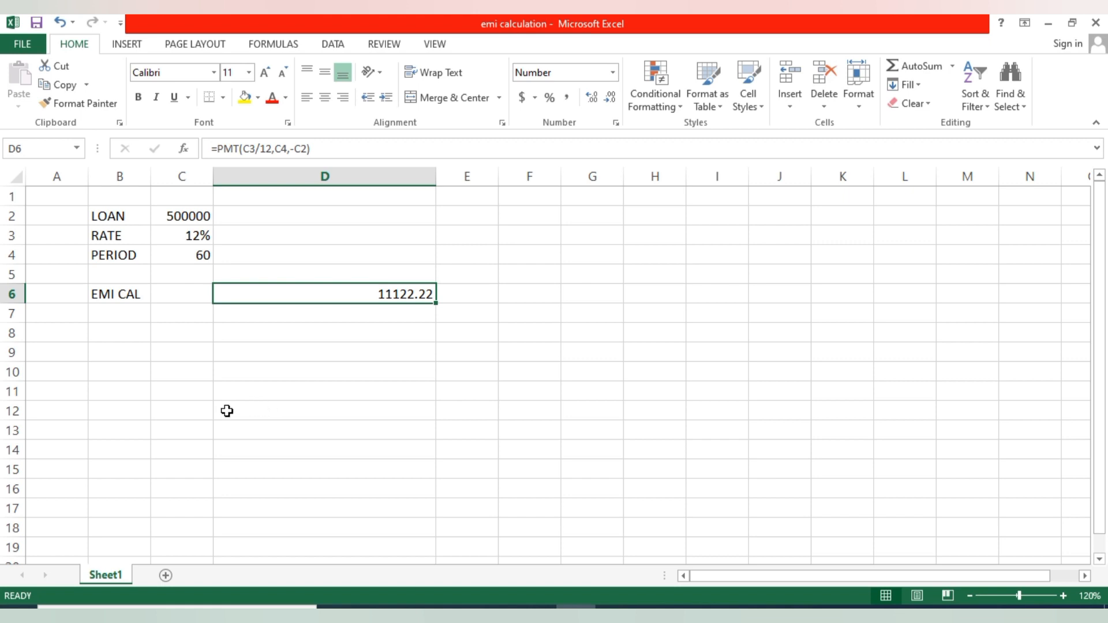
pyautogui.click(380, 350)
pyautogui.click(381, 293)
# Step: Enter the label TOTAL AMT in cell B8, leaving row 7 blank below the EMI row
pyautogui.click(116, 334)
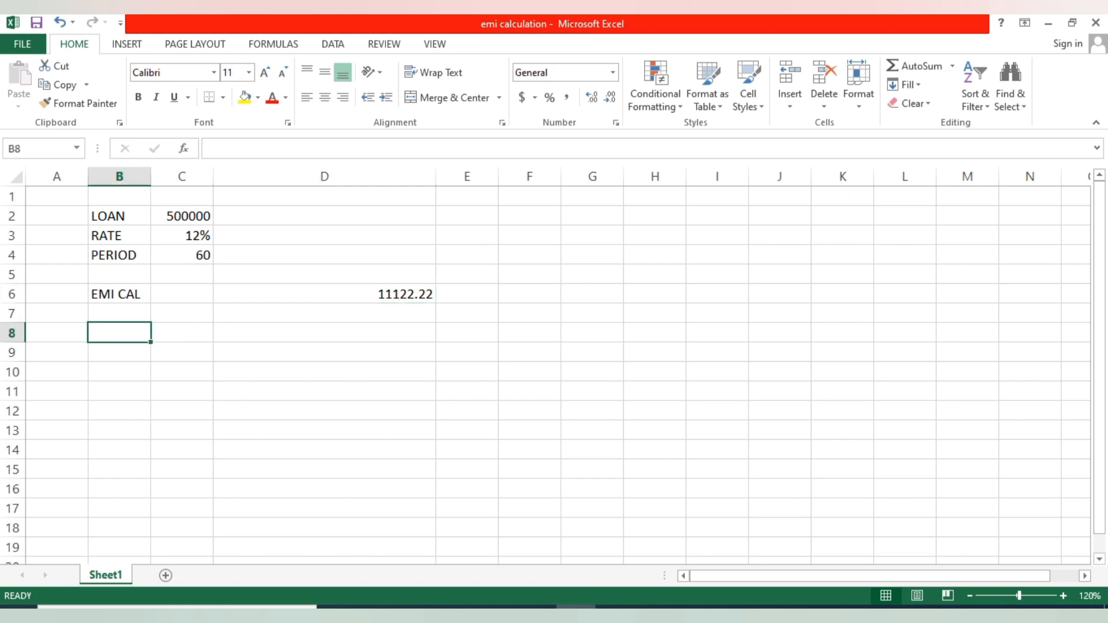
pyautogui.write('TOTAL')
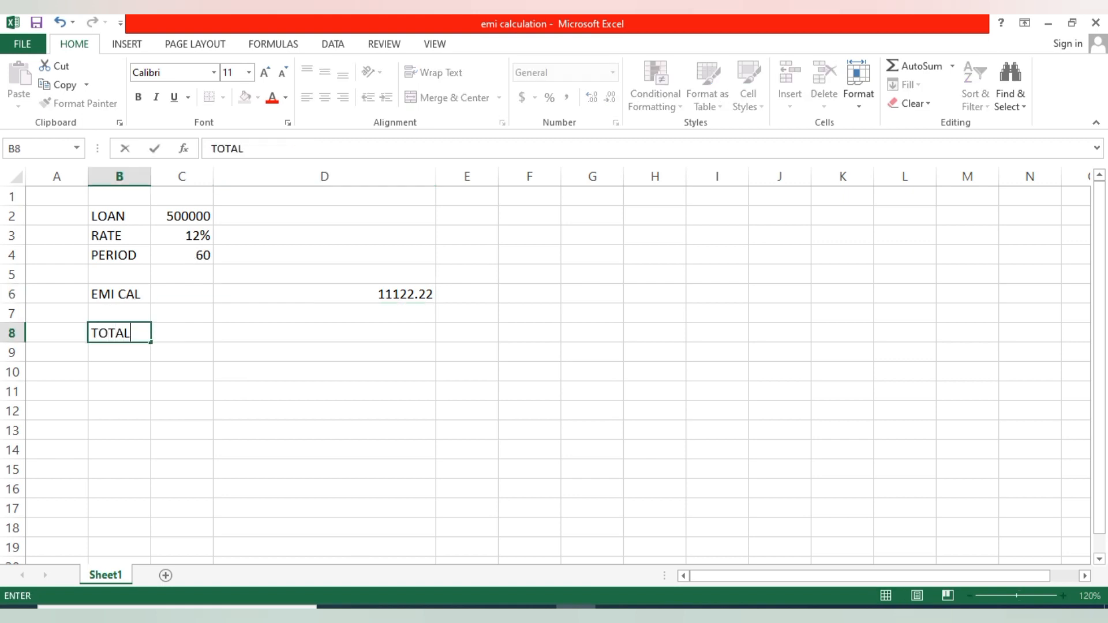
pyautogui.write(' AMT')
pyautogui.press('Tab')
# Step: Calculate the total repayment amount in D8 by multiplying the EMI by the period with =D6*C4
pyautogui.press('Tab')
pyautogui.press('Tab')
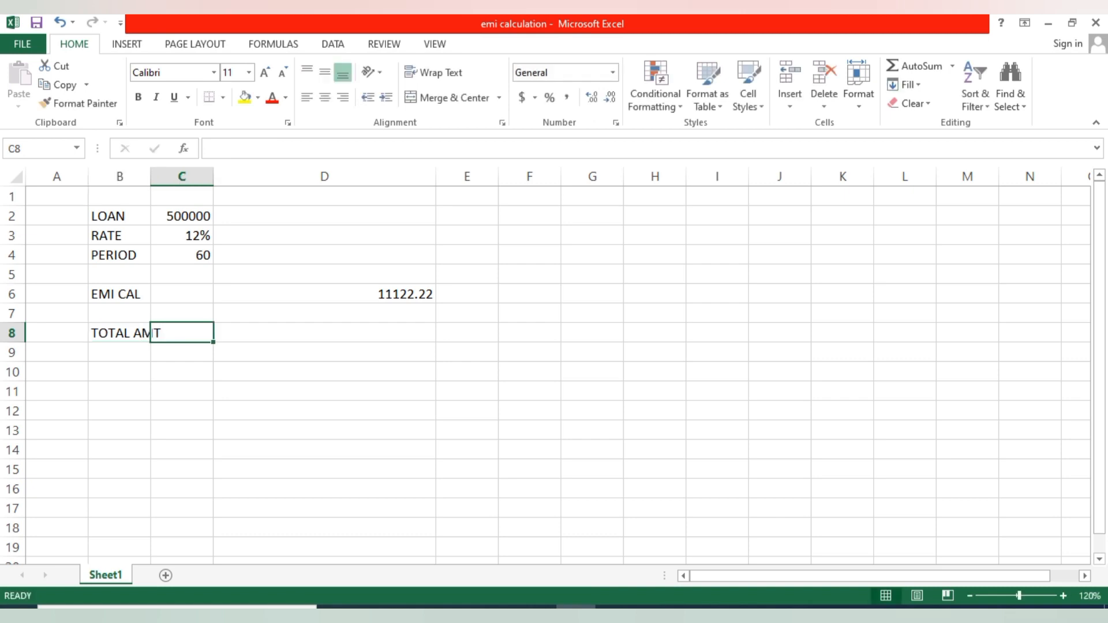
pyautogui.press('Left')
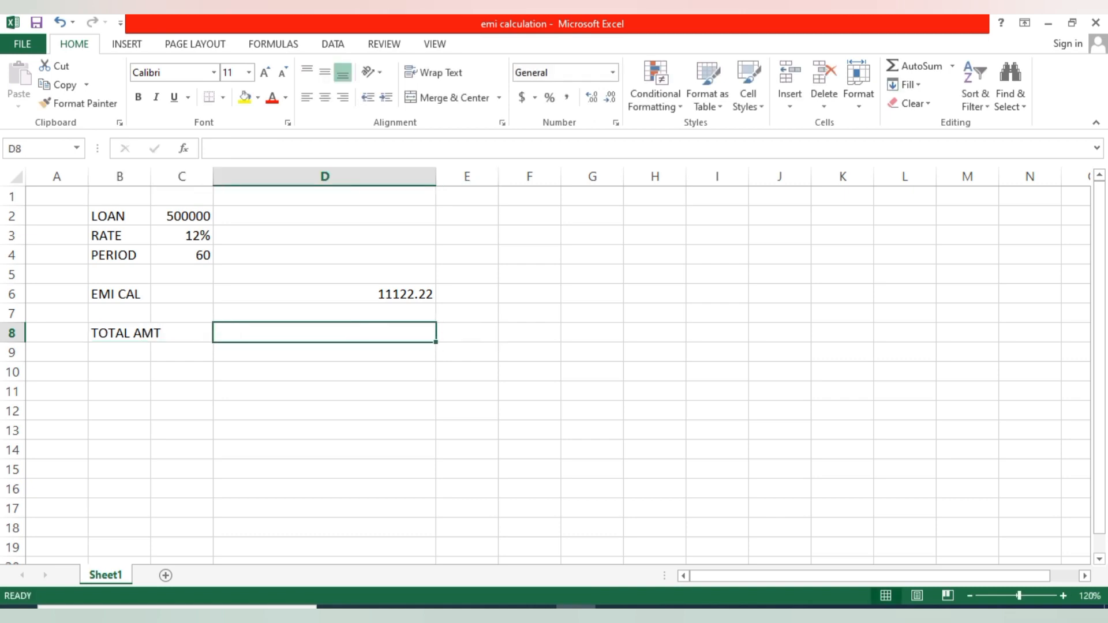
pyautogui.write('=')
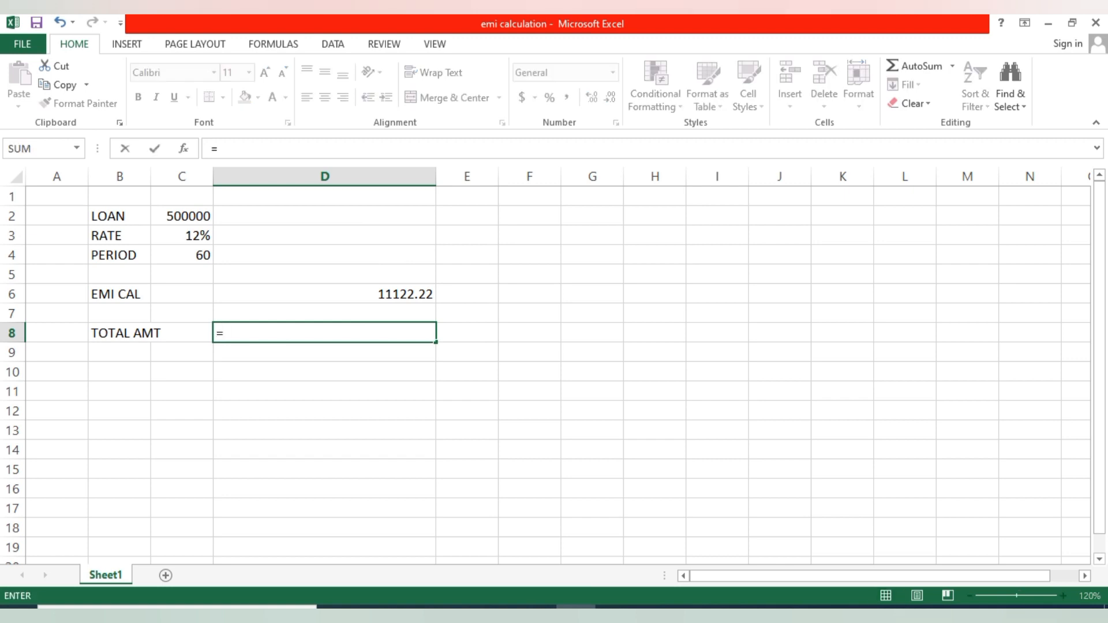
pyautogui.click(376, 293)
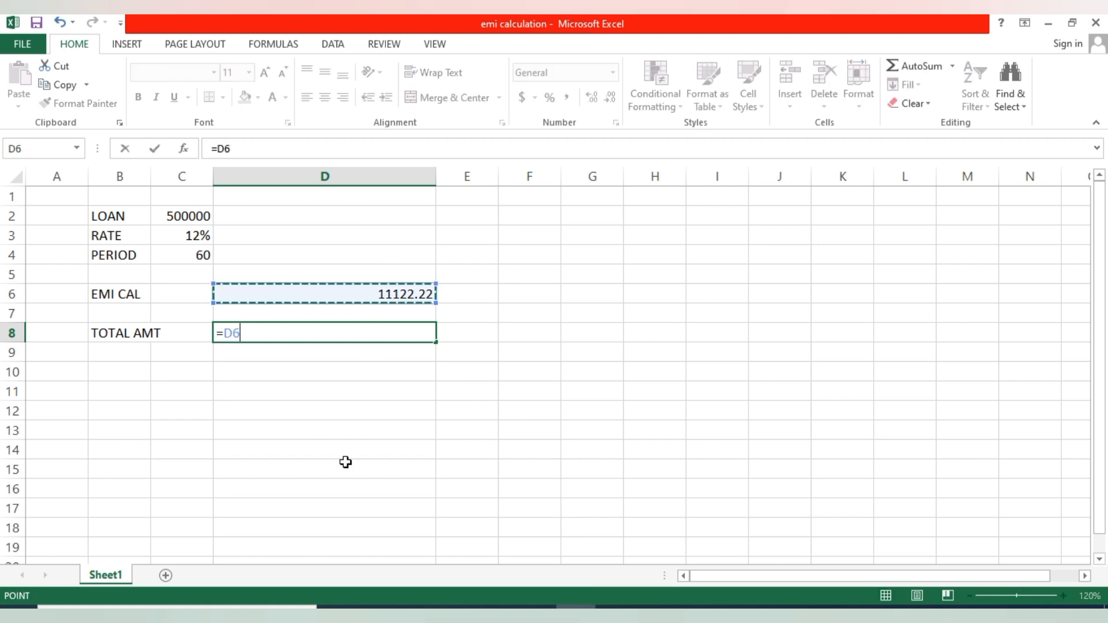
pyautogui.write('*')
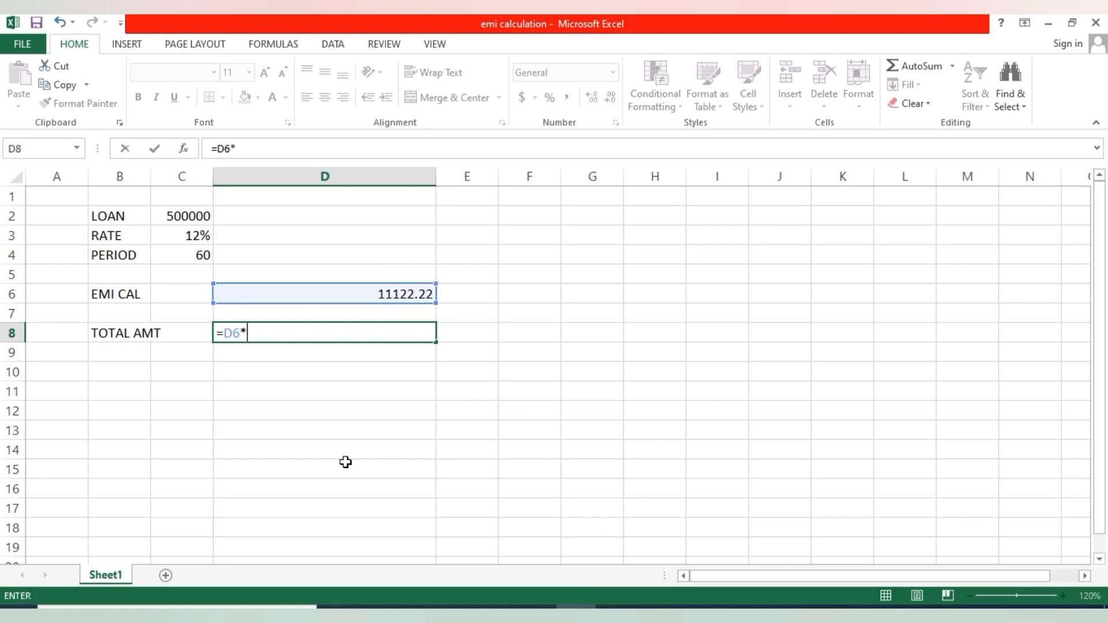
pyautogui.click(178, 256)
pyautogui.press('Return')
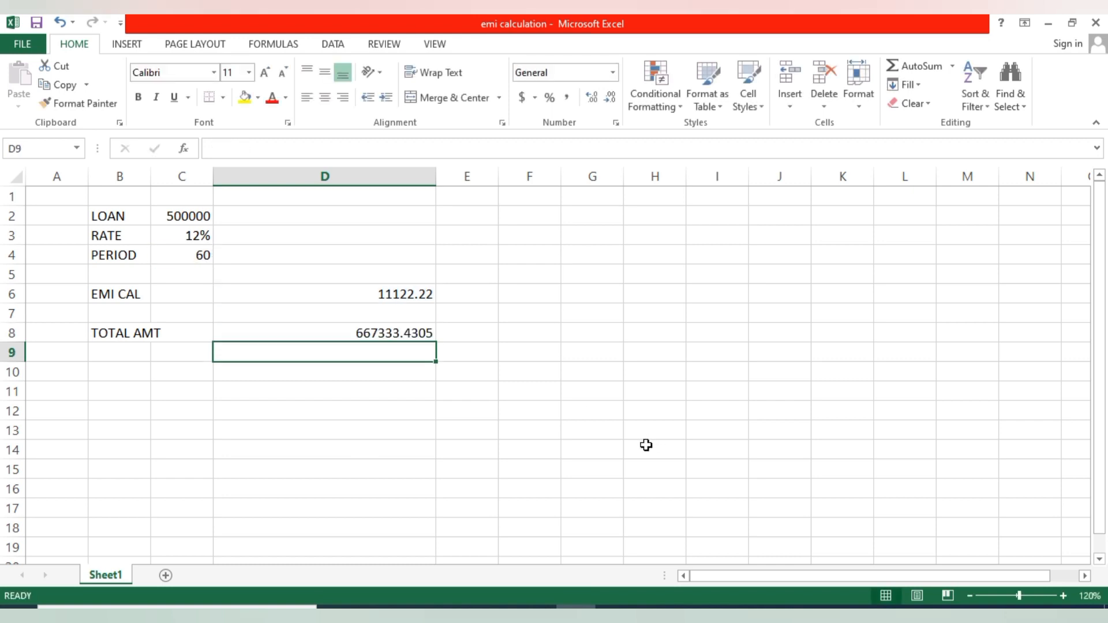
pyautogui.click(376, 334)
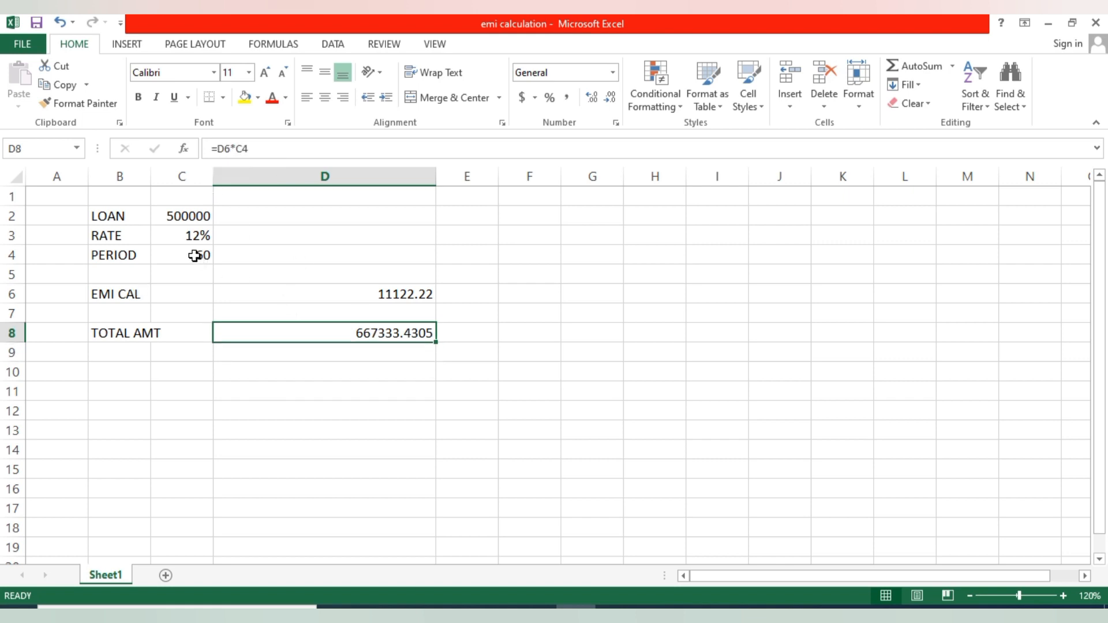
# Step: Enter the label INT AMT in cell B10, leaving row 9 blank below the total amount
pyautogui.click(127, 372)
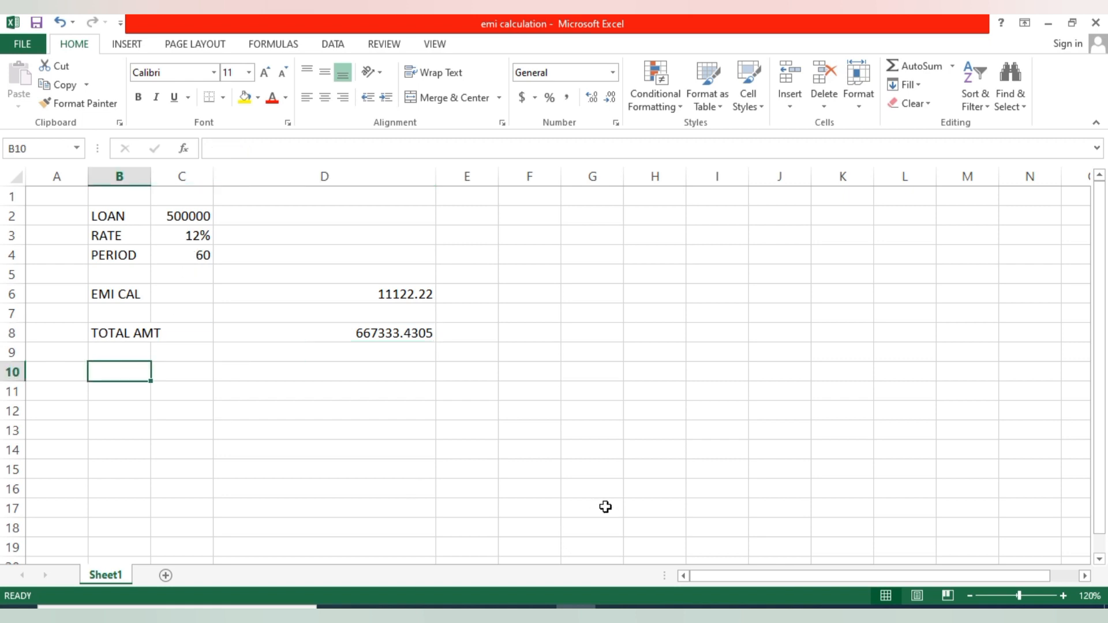
pyautogui.write('INT')
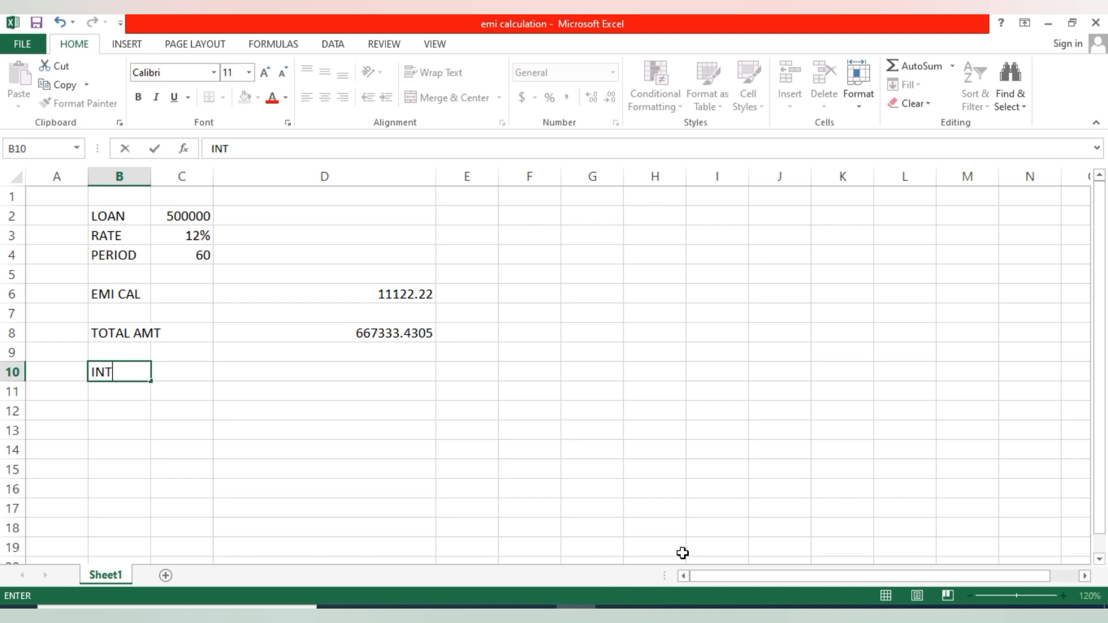
pyautogui.write(' AMT')
pyautogui.click(458, 440)
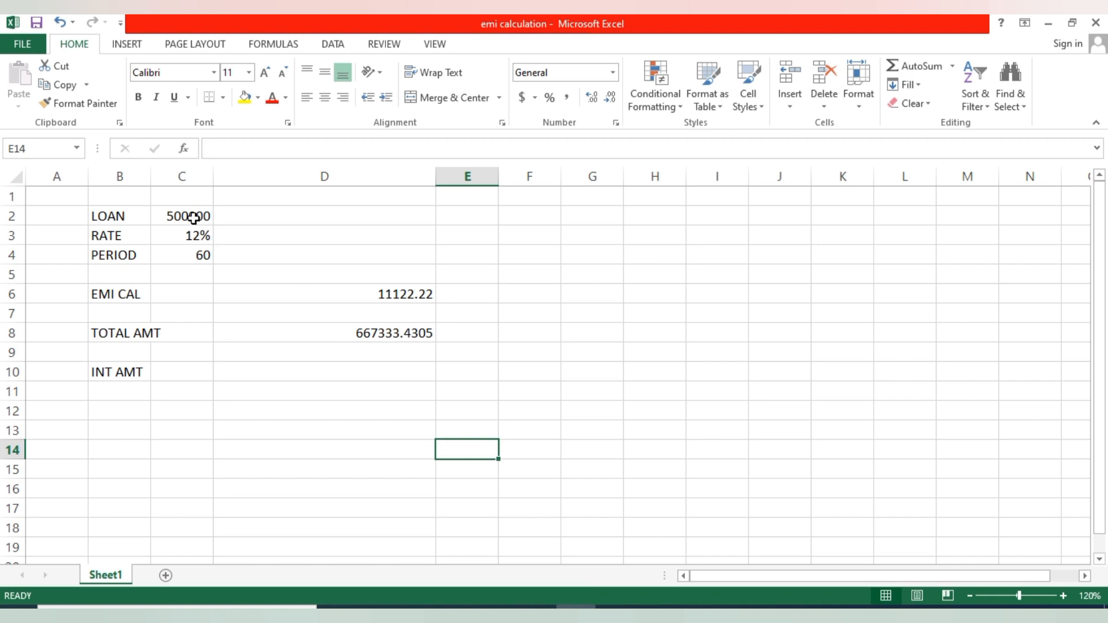
# Step: Calculate the interest amount in D10 by subtracting the loan from the total amount with =D8-C2
pyautogui.click(383, 371)
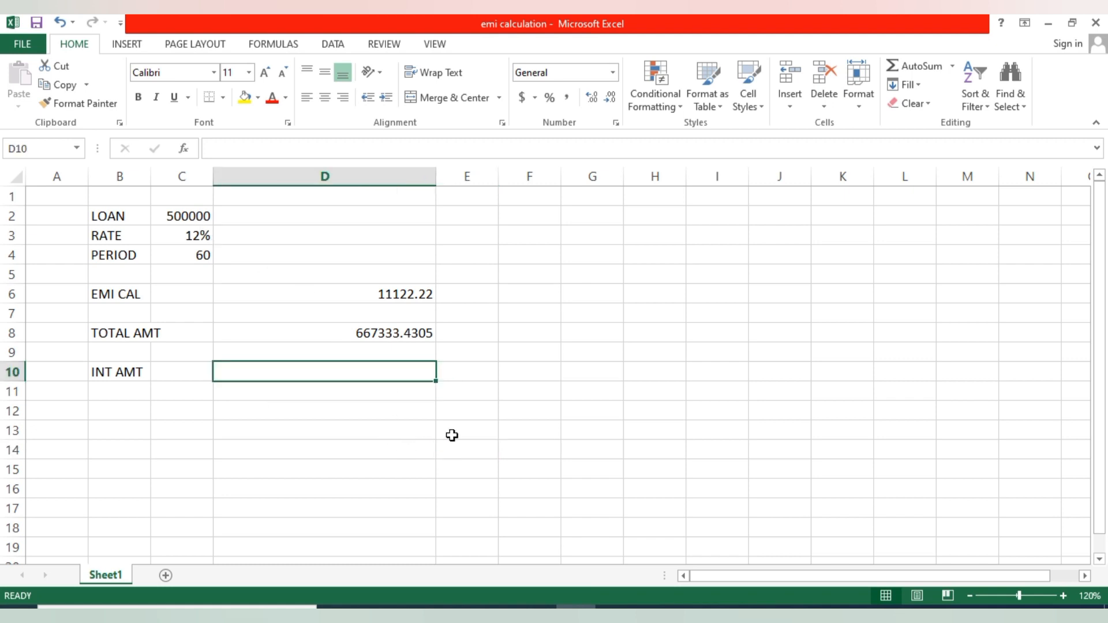
pyautogui.write('=')
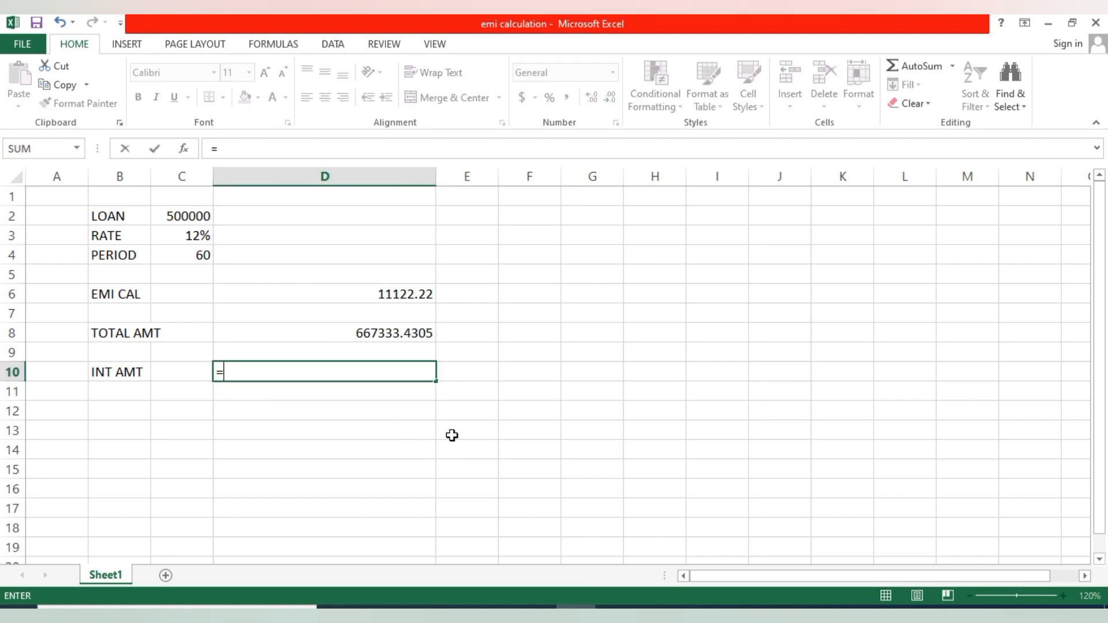
pyautogui.click(380, 331)
pyautogui.write('-')
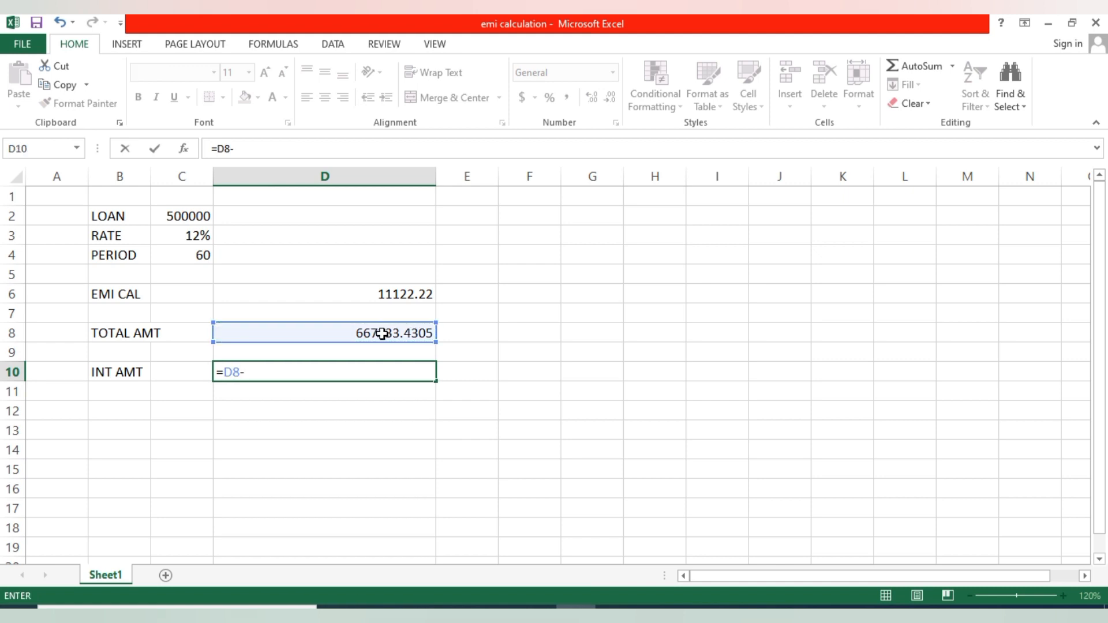
pyautogui.click(173, 218)
pyautogui.press('Return')
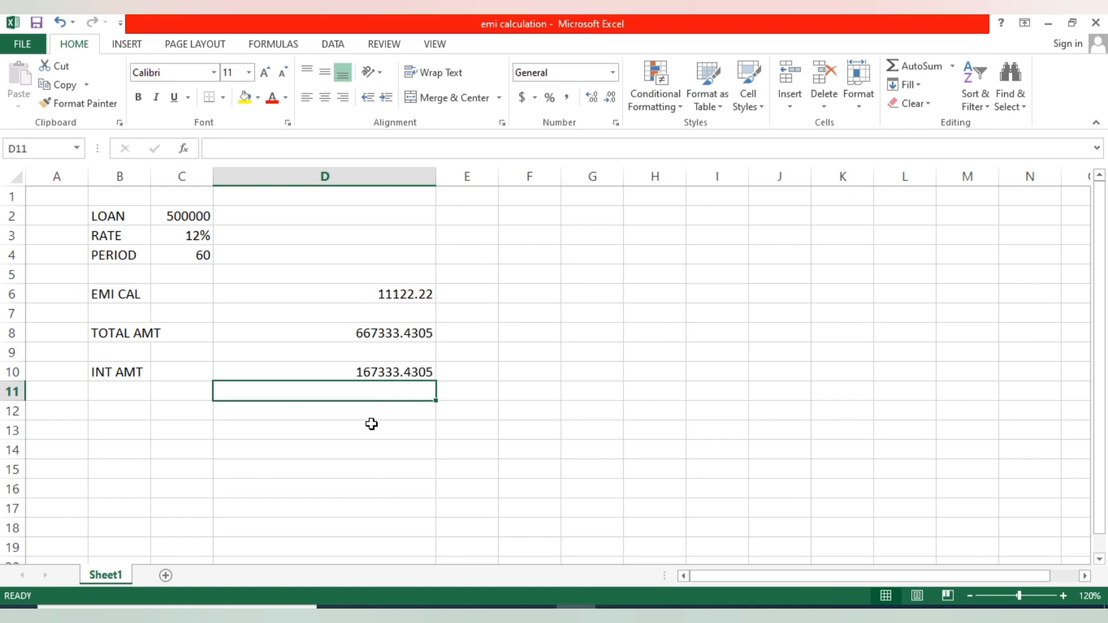
# Step: Start a schedule header row below the totals with MONTH in C13 and PPMT in D13
pyautogui.click(189, 427)
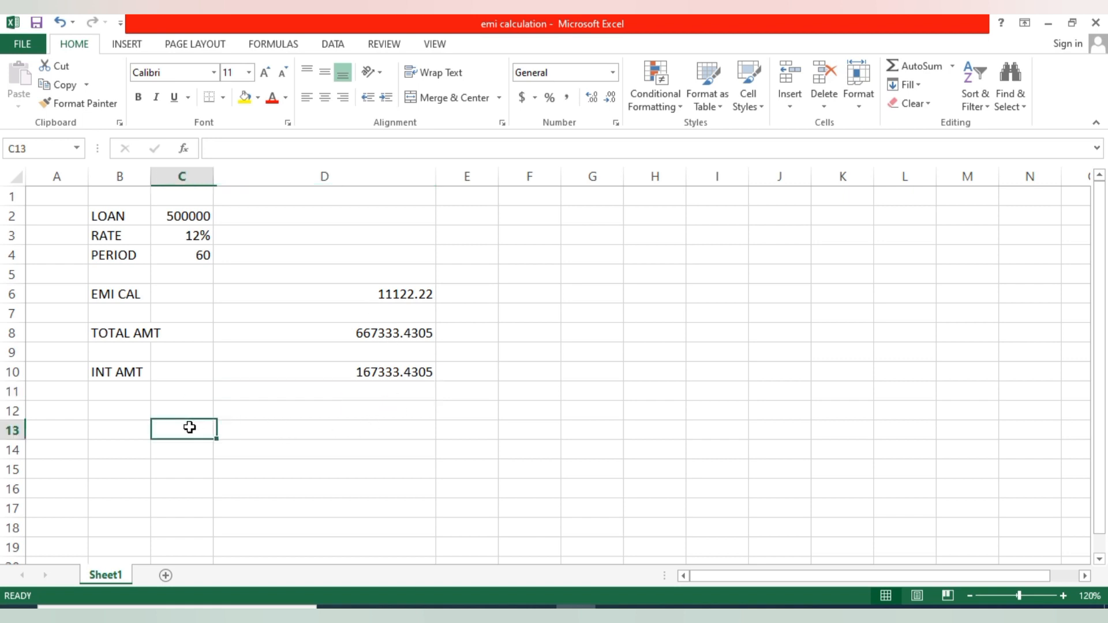
pyautogui.write('MONTH')
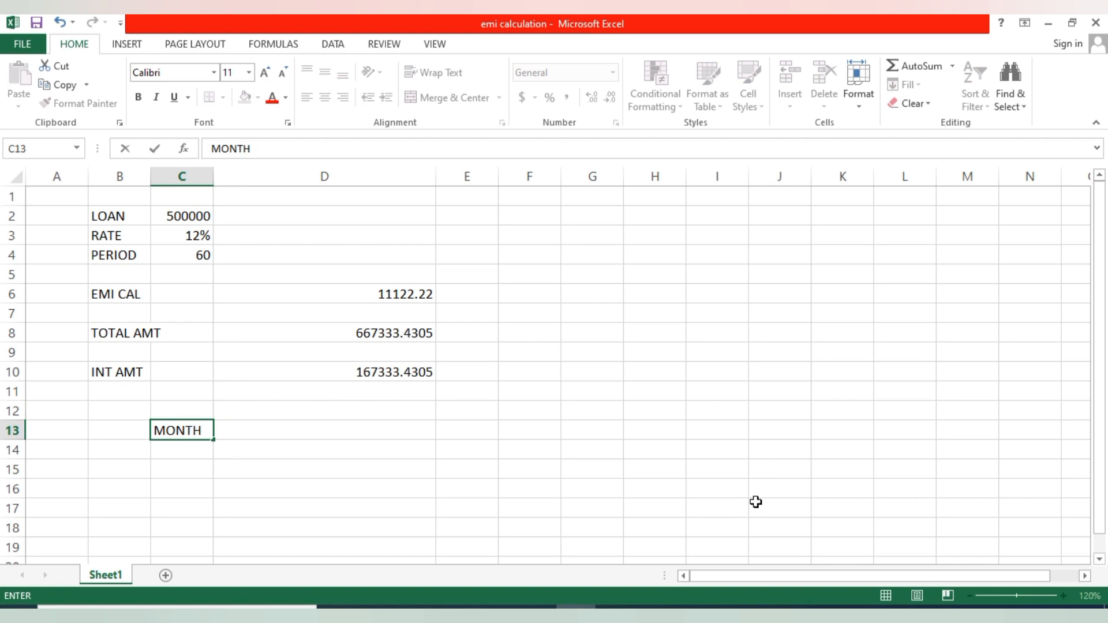
pyautogui.press('Tab')
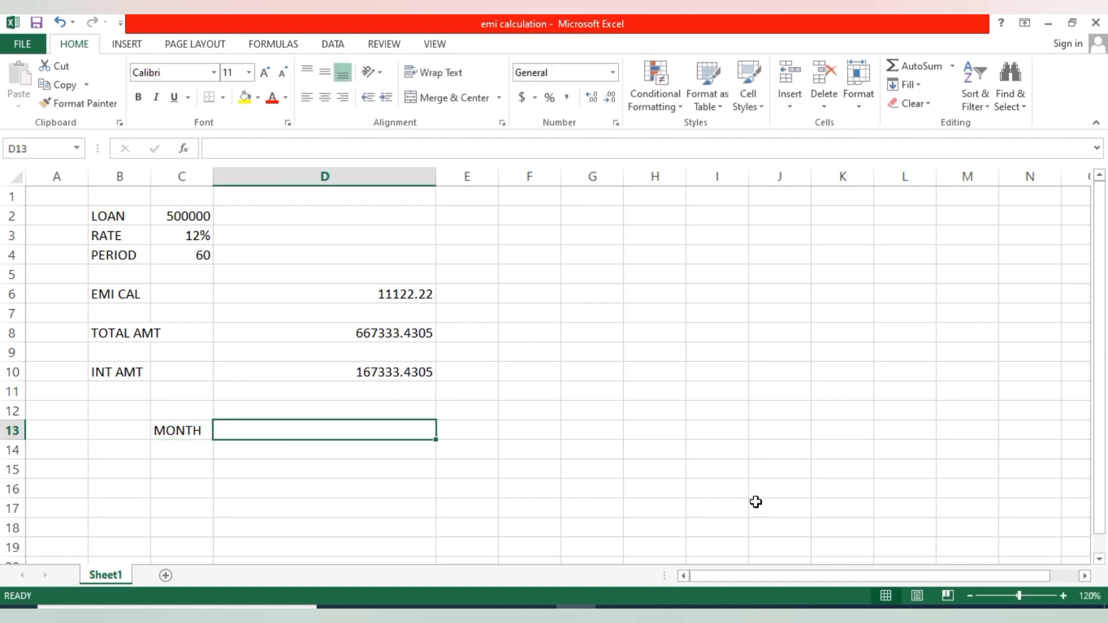
pyautogui.write('PPPMT')
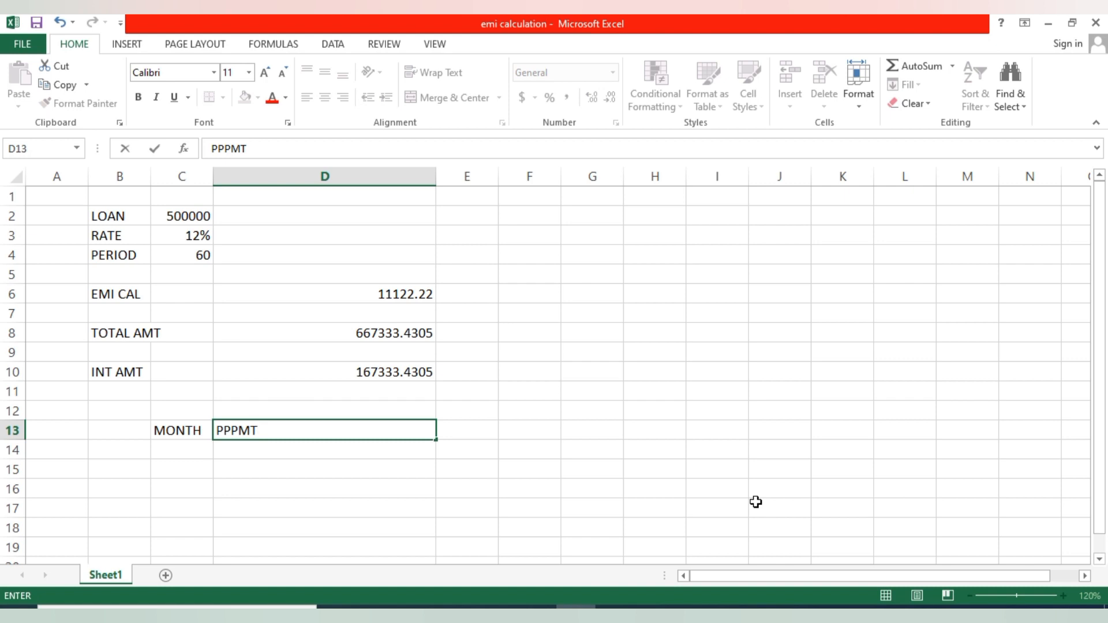
pyautogui.press('BackSpace')
pyautogui.press('BackSpace')
pyautogui.press('BackSpace')
pyautogui.press('BackSpace')
pyautogui.write('PMT')
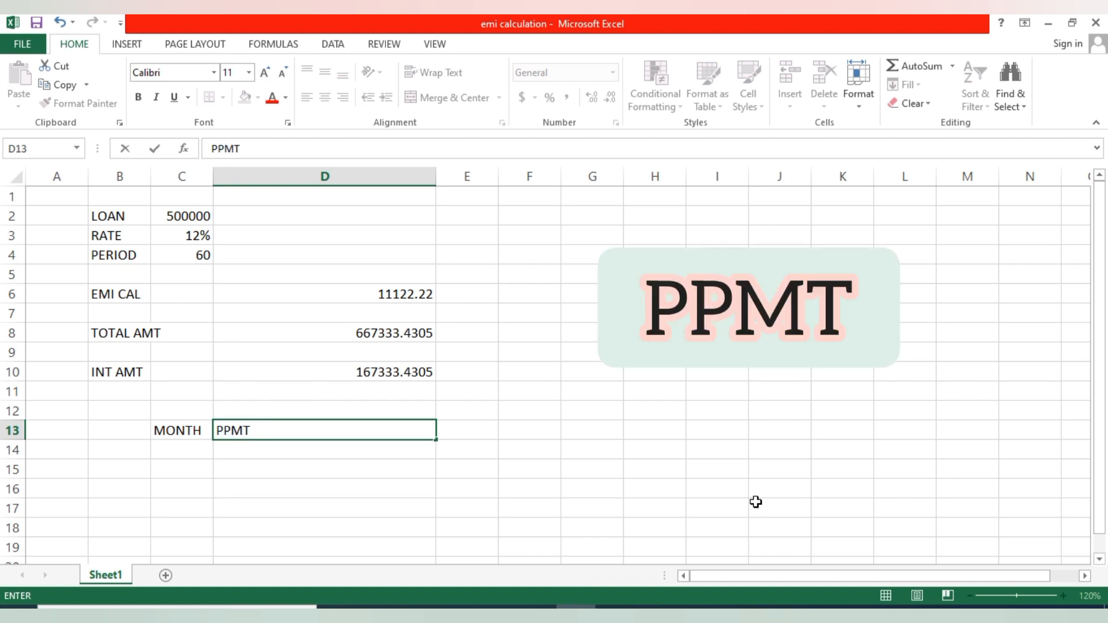
pyautogui.press('Tab')
# Step: Enter the header IPMT in cell E13, beside the PPMT header
pyautogui.write('I')
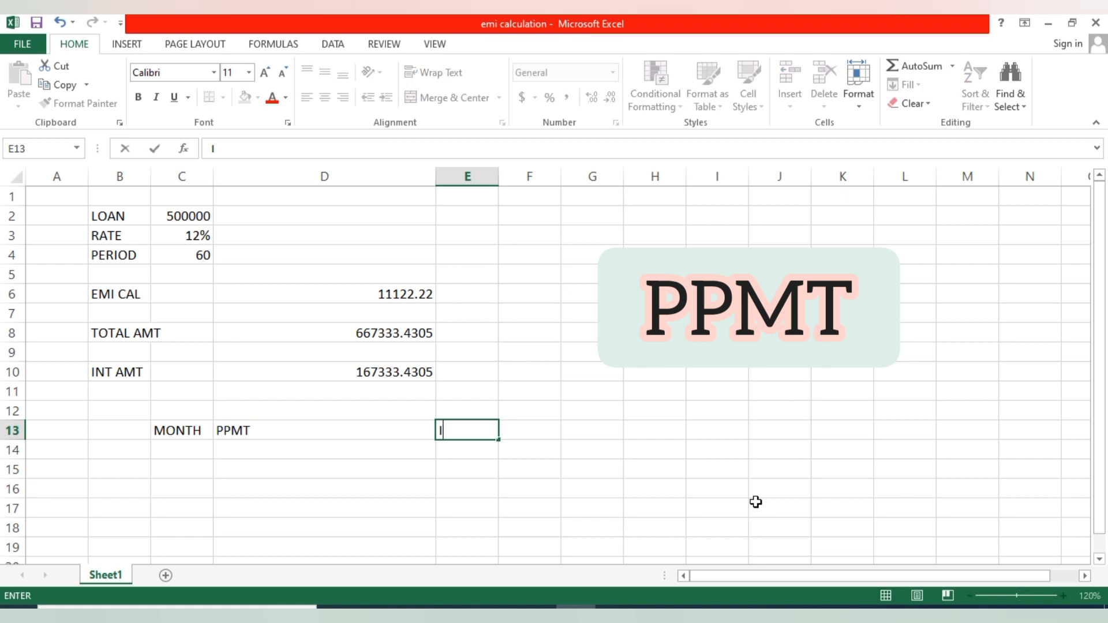
pyautogui.write('PPMT')
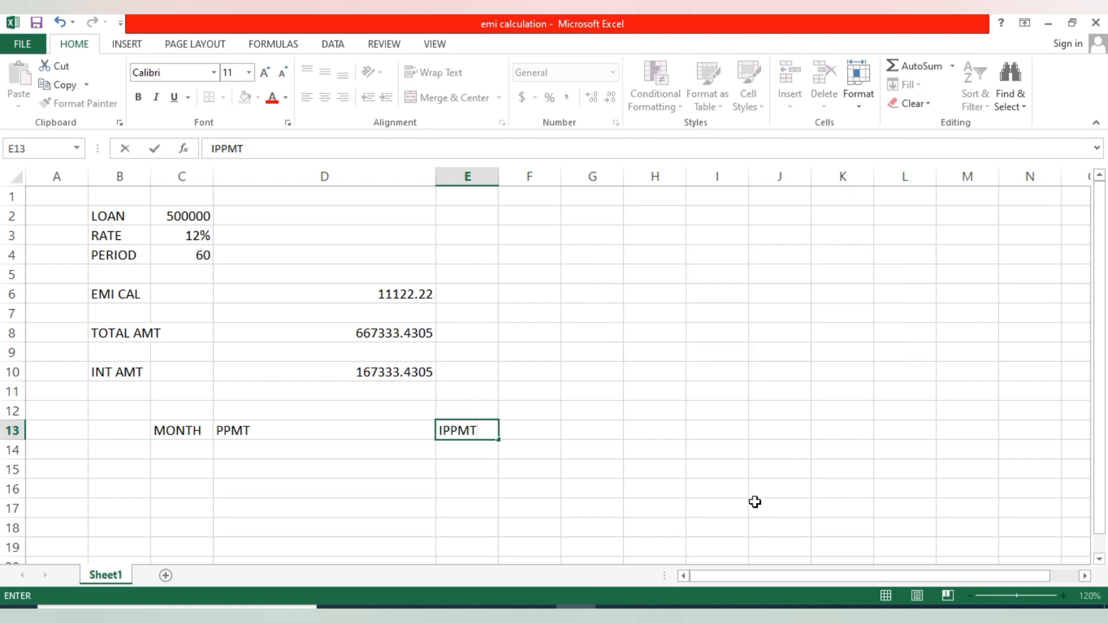
pyautogui.press('BackSpace')
pyautogui.press('BackSpace')
pyautogui.press('BackSpace')
pyautogui.write('MT')
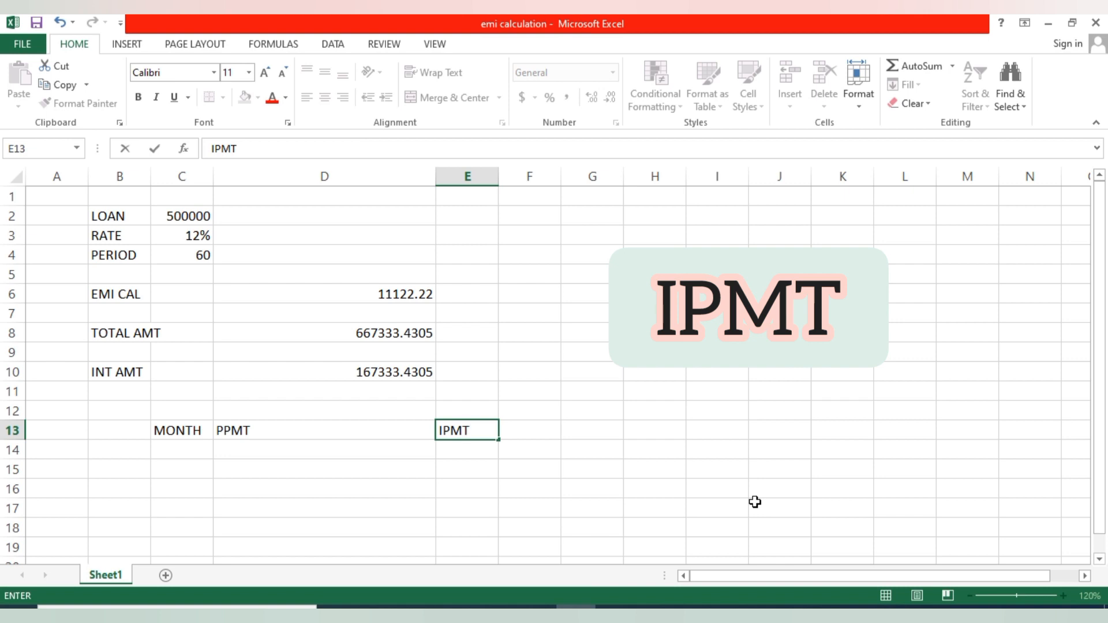
pyautogui.press('Return')
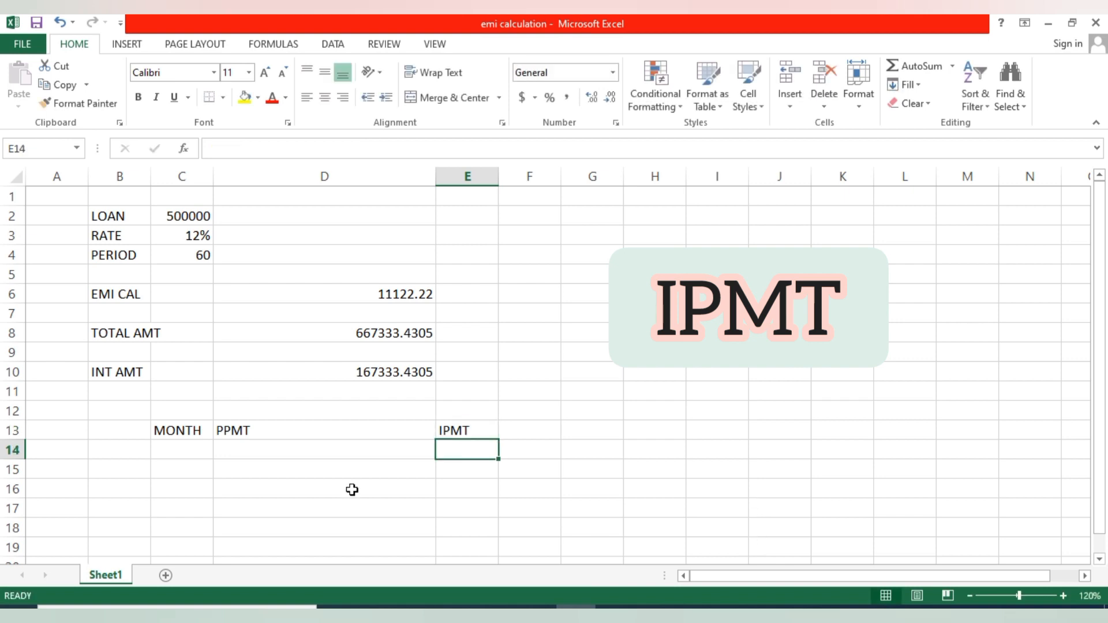
pyautogui.click(257, 428)
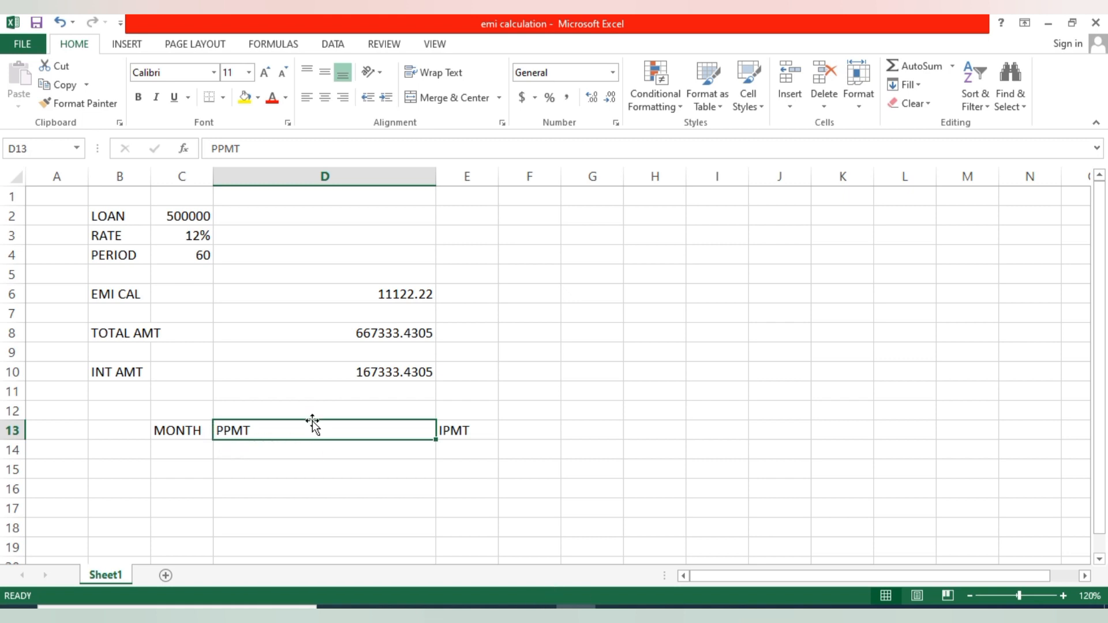
pyautogui.click(415, 482)
pyautogui.click(454, 436)
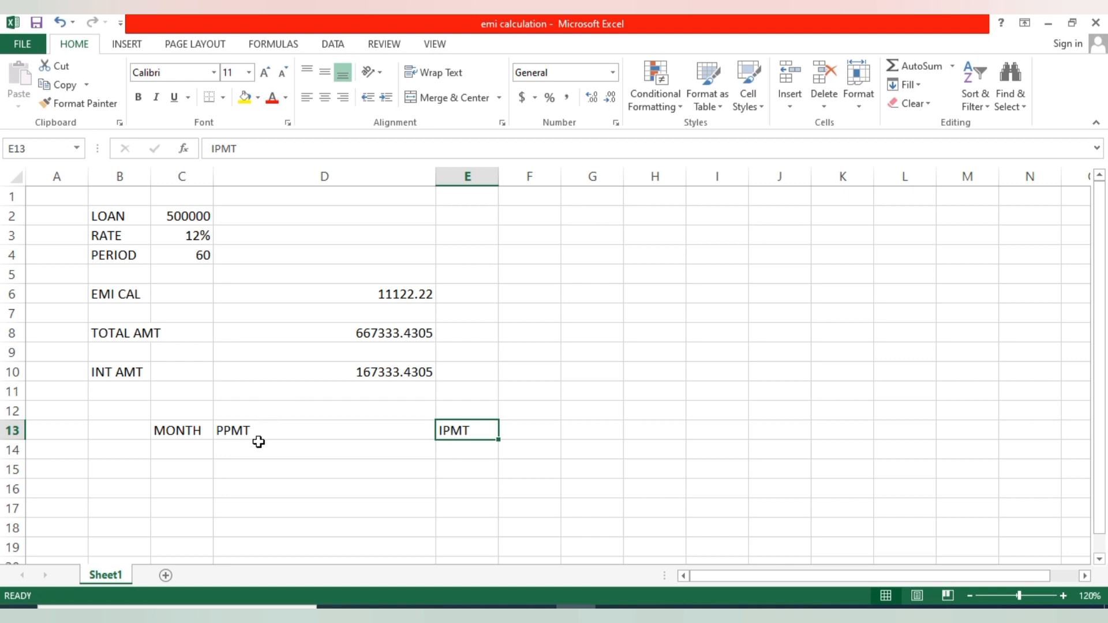
pyautogui.click(252, 445)
pyautogui.click(456, 453)
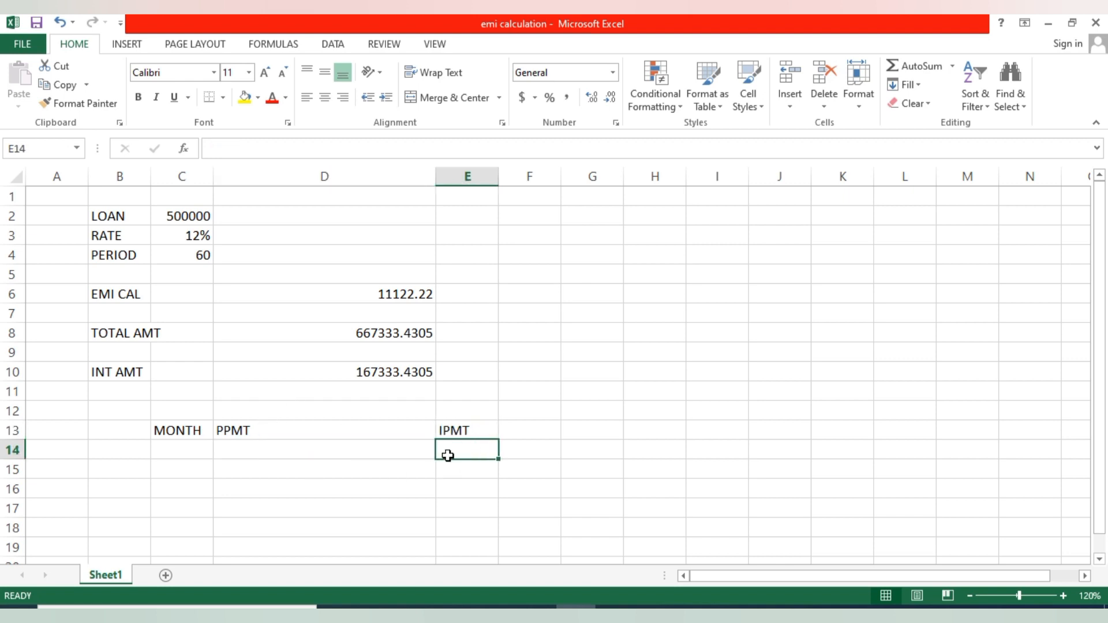
pyautogui.click(381, 476)
pyautogui.click(442, 473)
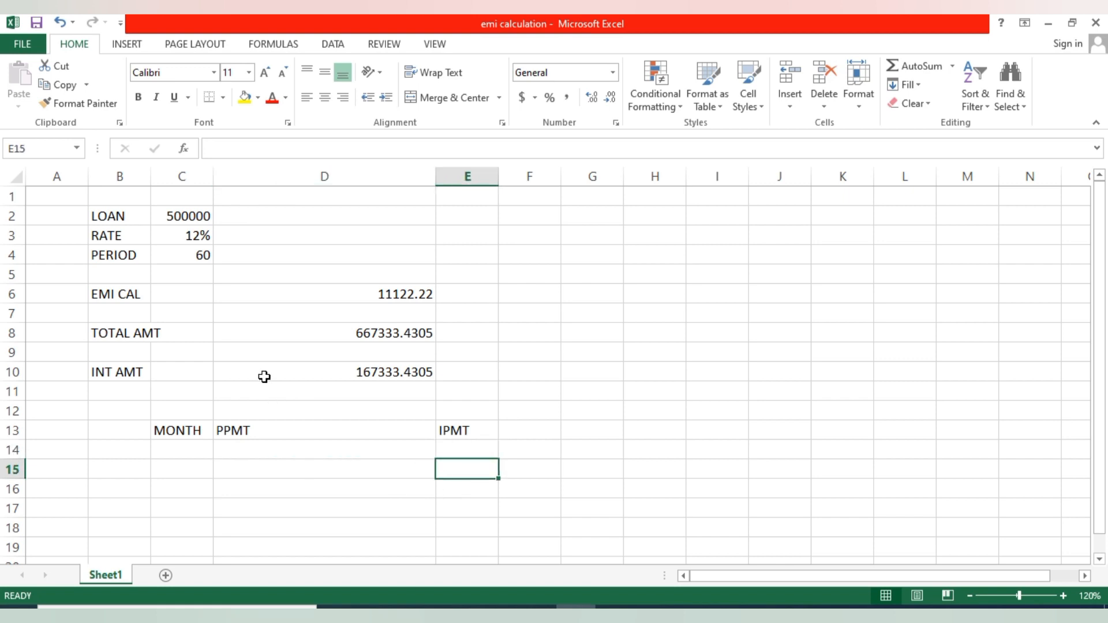
# Step: Highlight the calculated EMI amount in D6 with a yellow fill
pyautogui.click(384, 296)
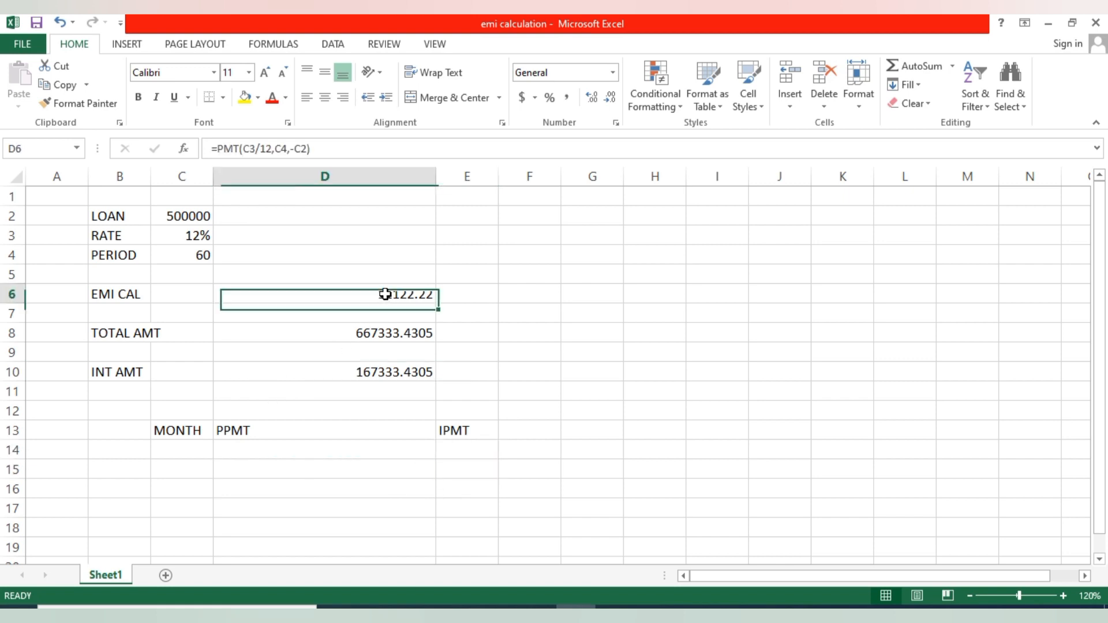
pyautogui.click(245, 97)
pyautogui.click(526, 372)
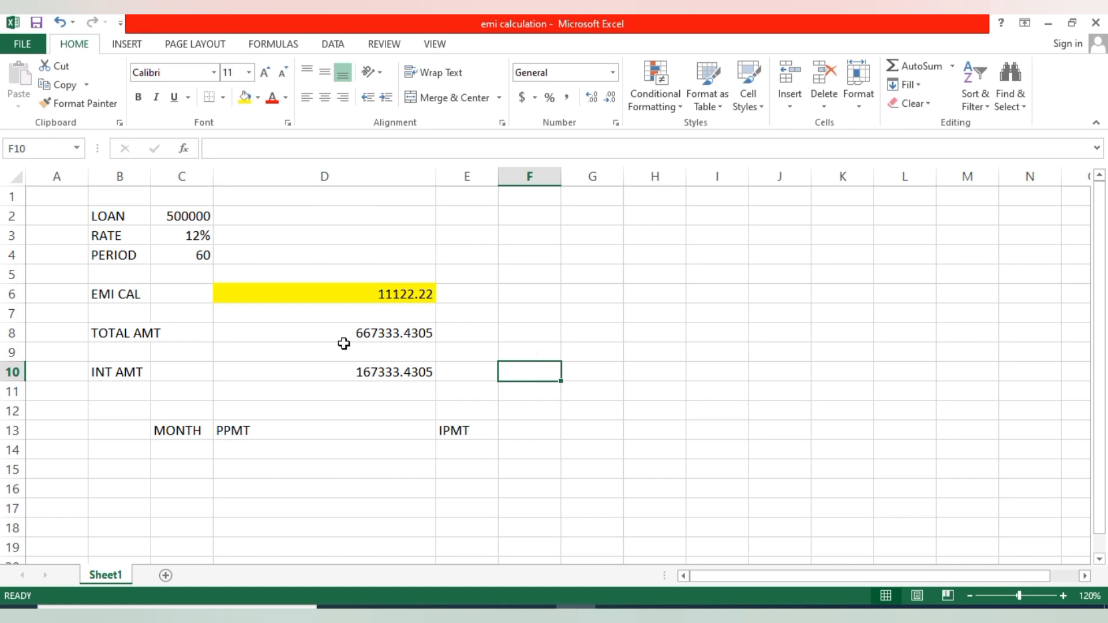
pyautogui.click(183, 216)
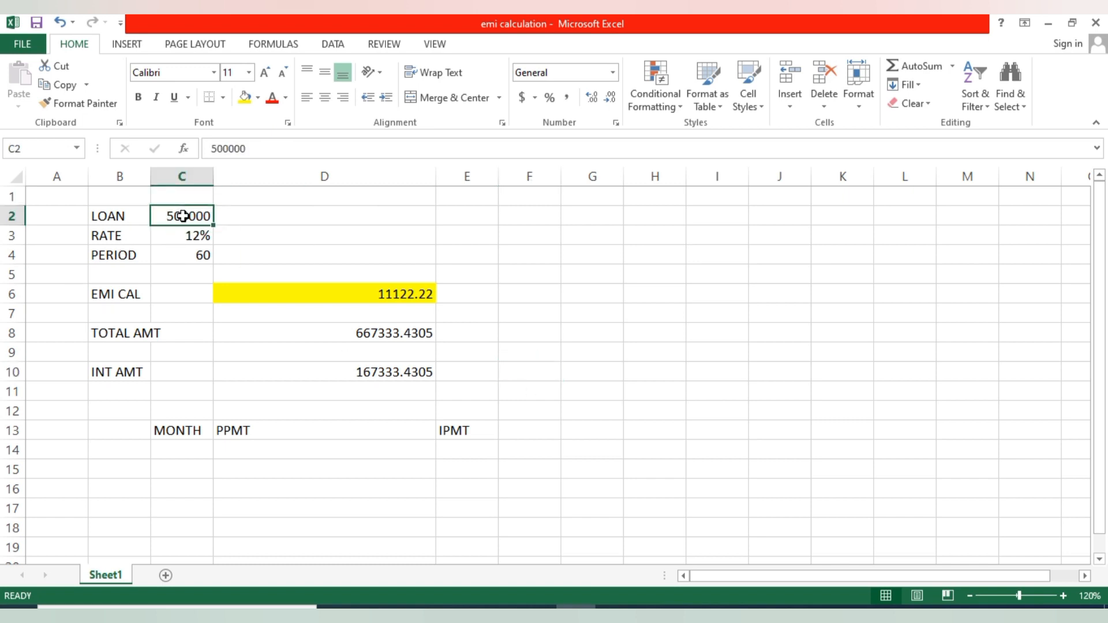
pyautogui.click(388, 376)
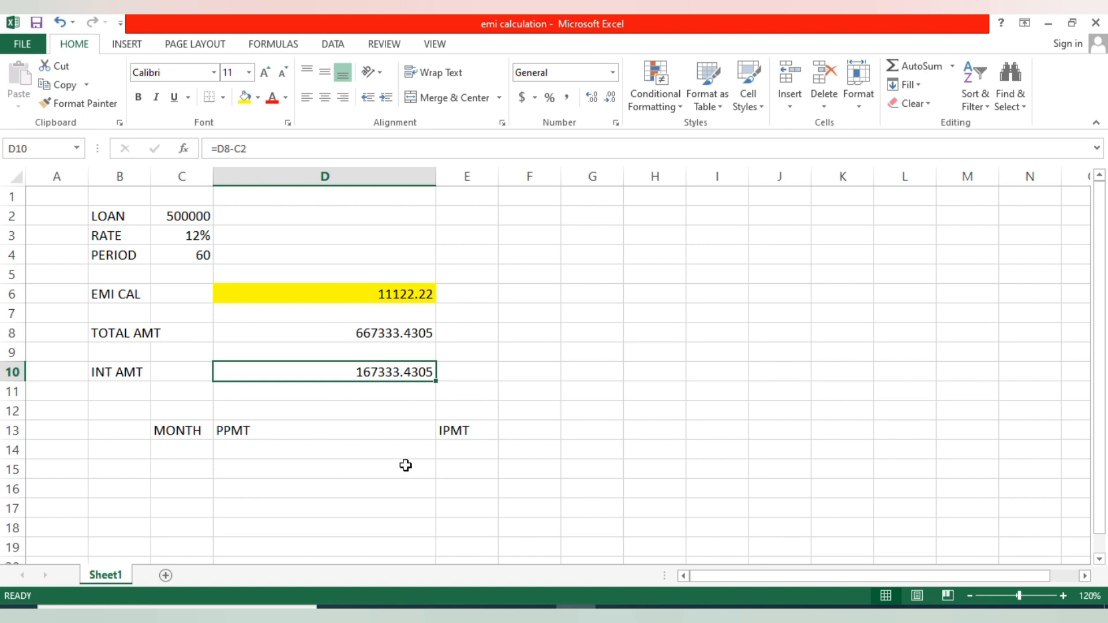
# Step: Number the MONTH column by entering 1 in C14 and 2 in C15, and fill the series down to 60 in C73
pyautogui.scroll(-1, 231, 416)
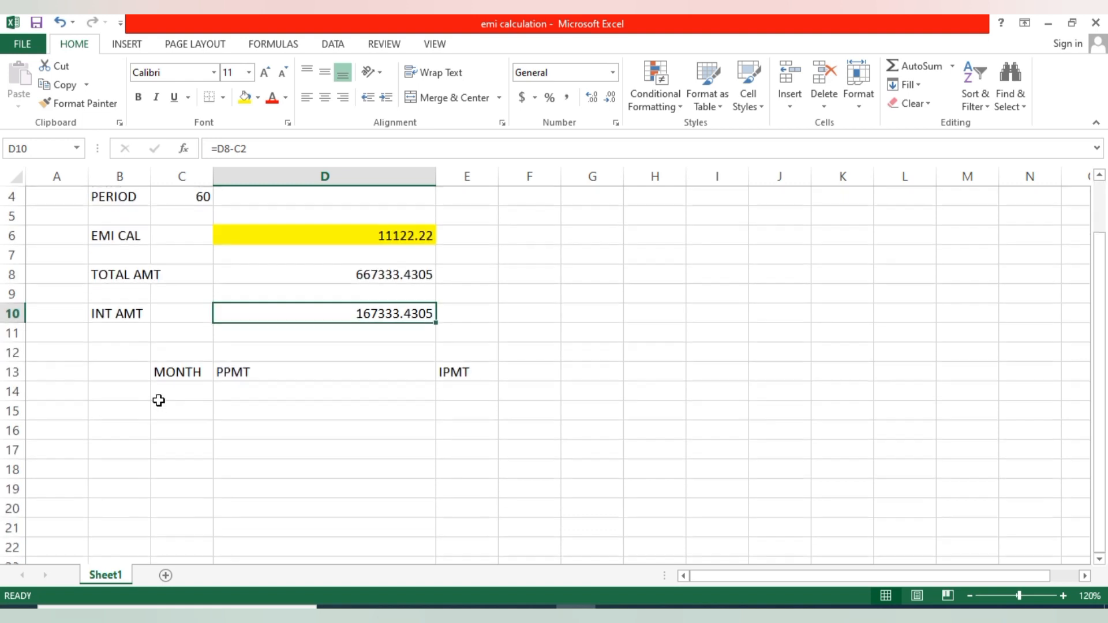
pyautogui.click(173, 393)
pyautogui.write('1')
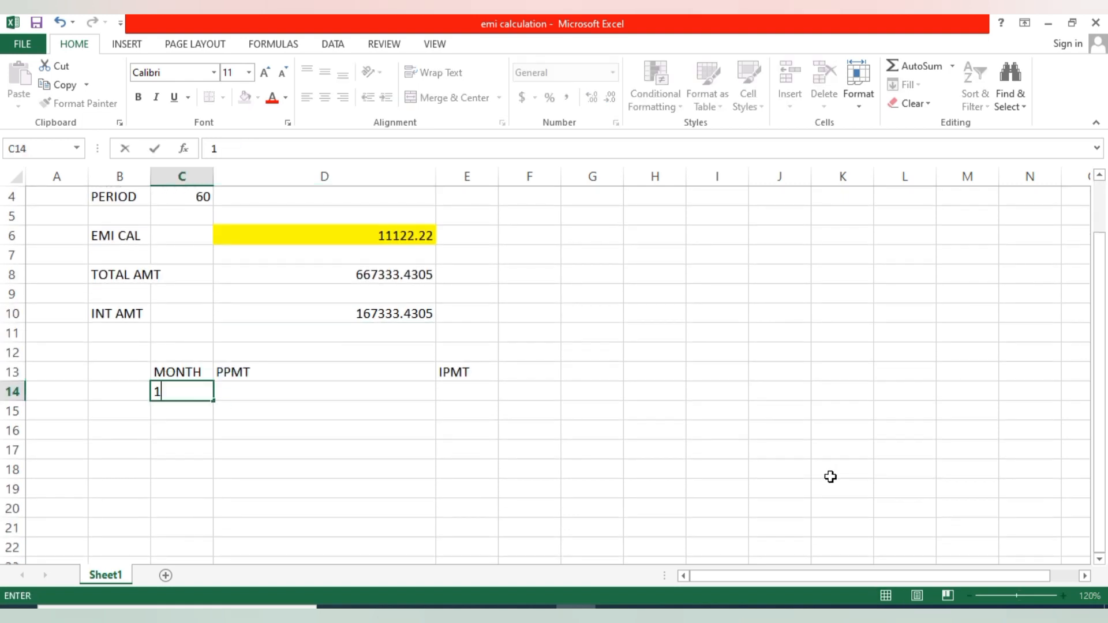
pyautogui.press('Return')
pyautogui.write('2')
pyautogui.press('Return')
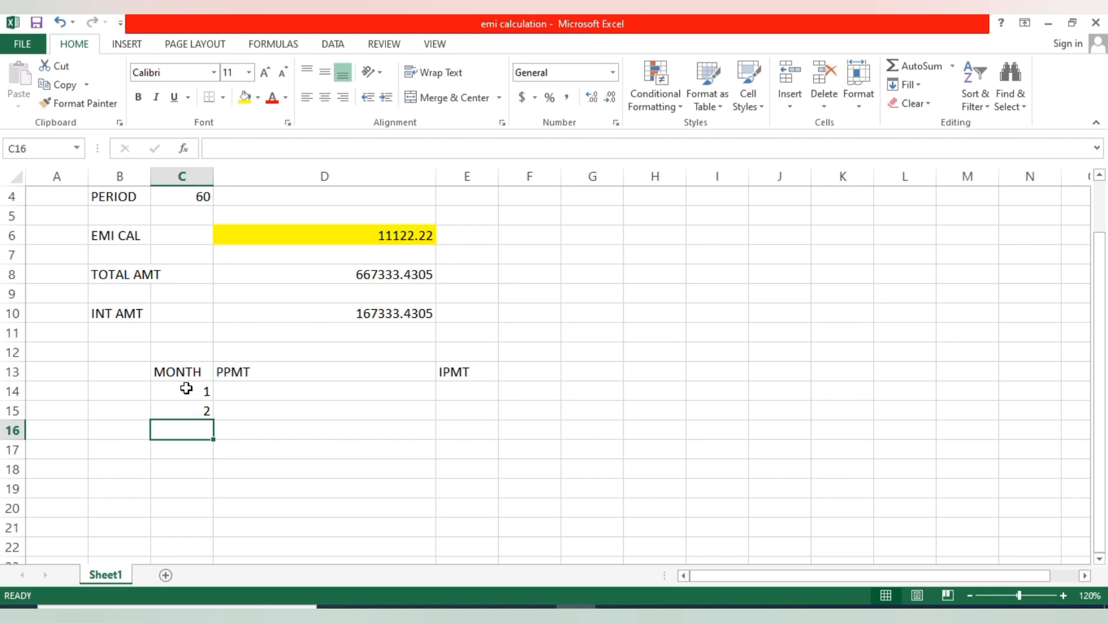
pyautogui.moveTo(186, 389); pyautogui.dragTo(206, 415)
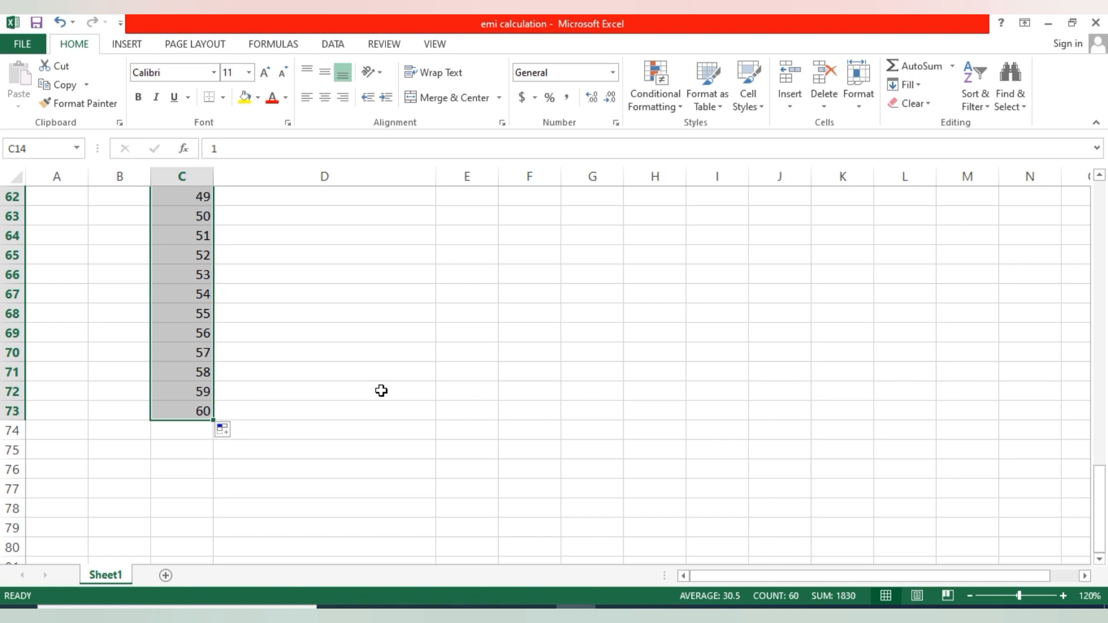
pyautogui.click(381, 390)
pyautogui.scroll(20, 381, 391)
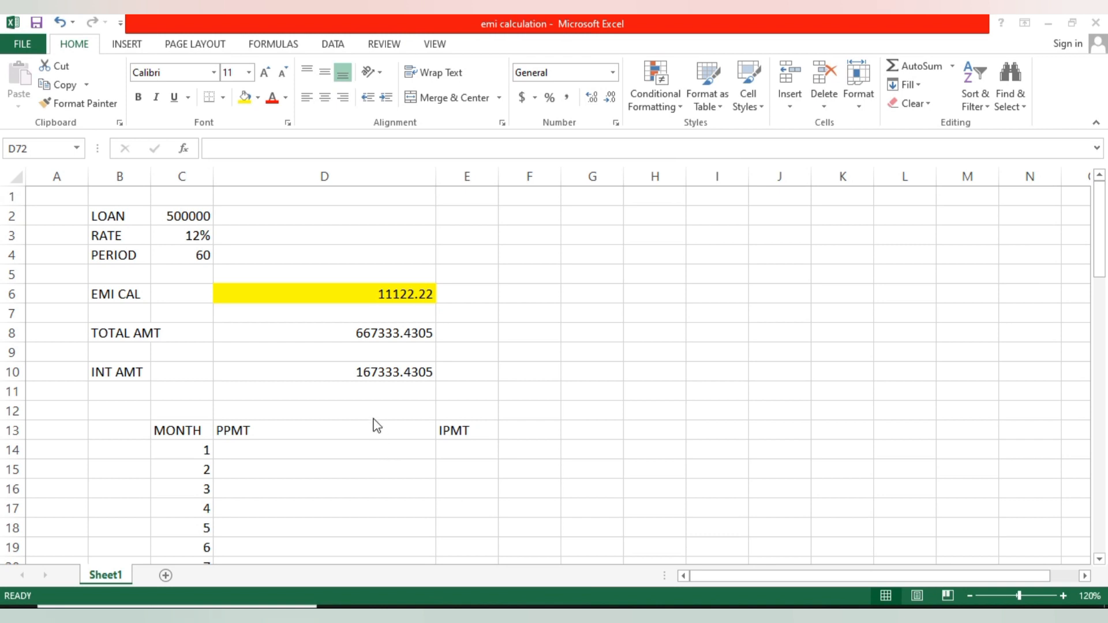
# Step: Review the month numbers down the schedule, the EMI formula in D6, and the first PPMT and IPMT cells
pyautogui.scroll(-2, 303, 364)
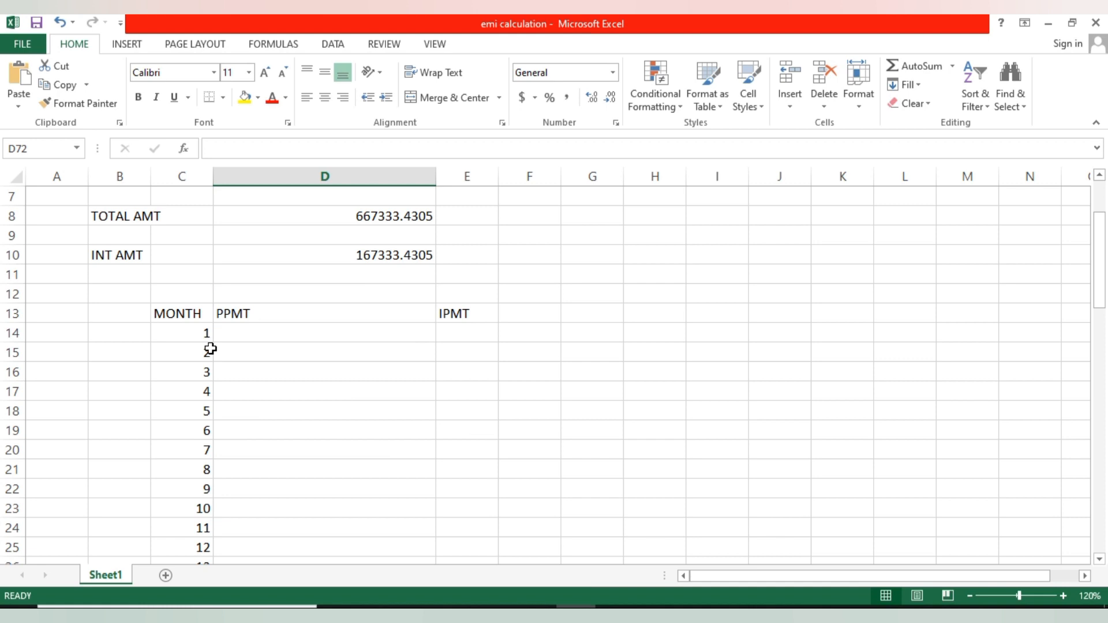
pyautogui.scroll(-8, 210, 348)
pyautogui.scroll(7, 210, 350)
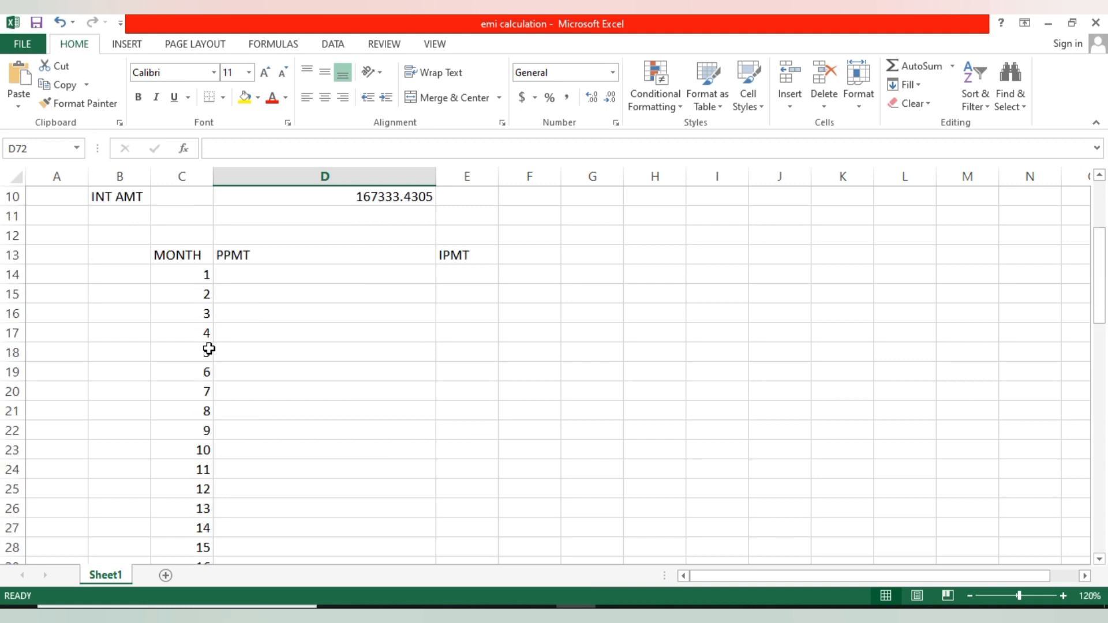
pyautogui.scroll(1, 202, 272)
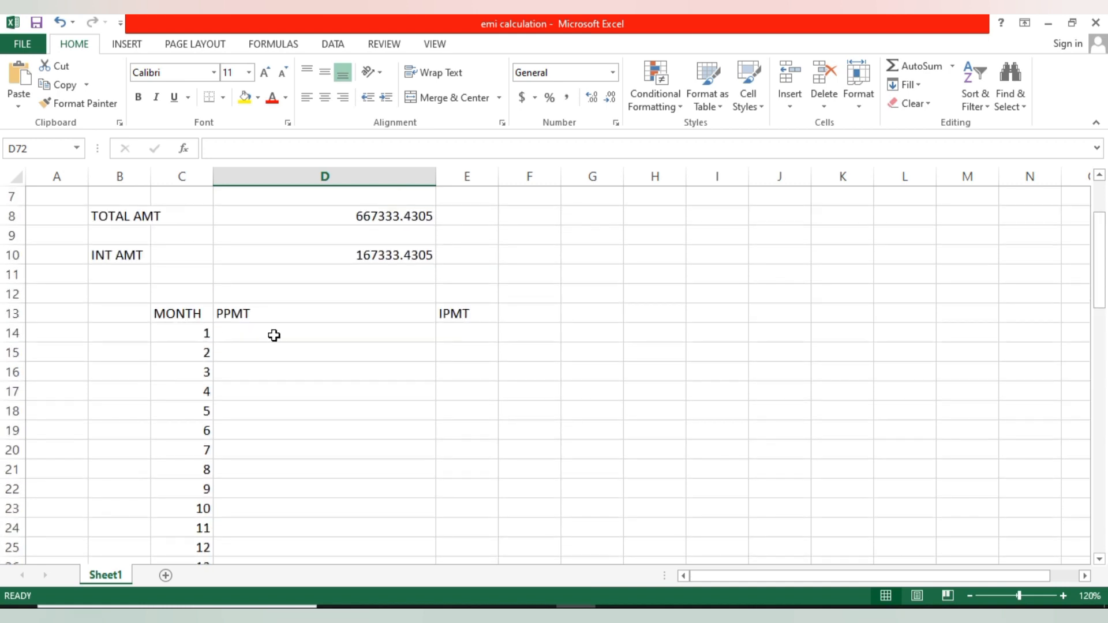
pyautogui.scroll(2, 378, 257)
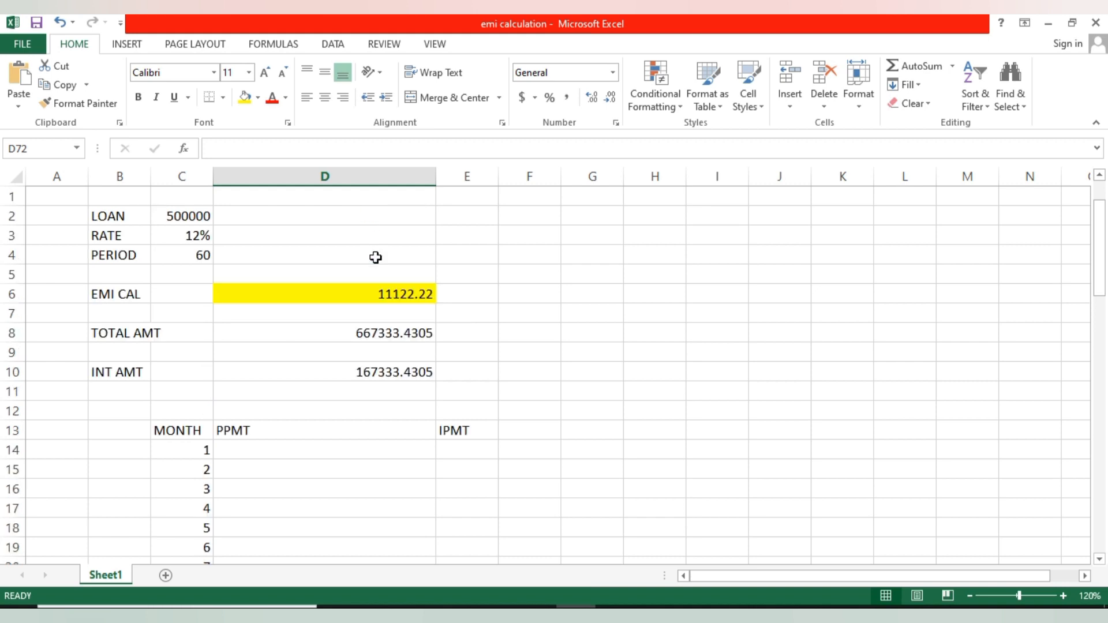
pyautogui.click(382, 297)
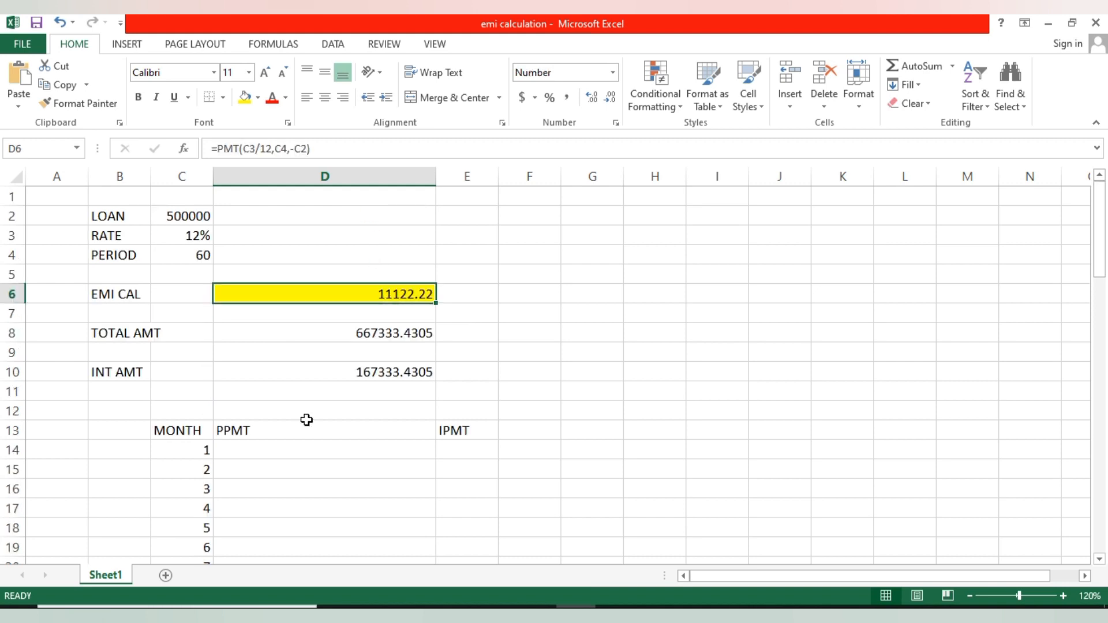
pyautogui.click(253, 449)
pyautogui.click(472, 450)
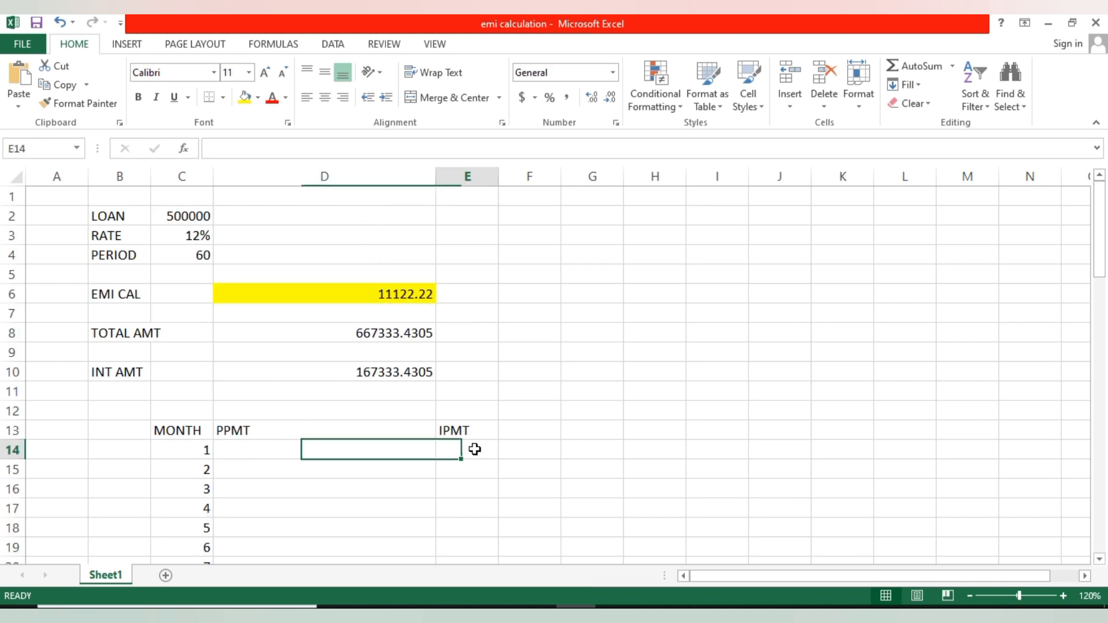
pyautogui.click(248, 448)
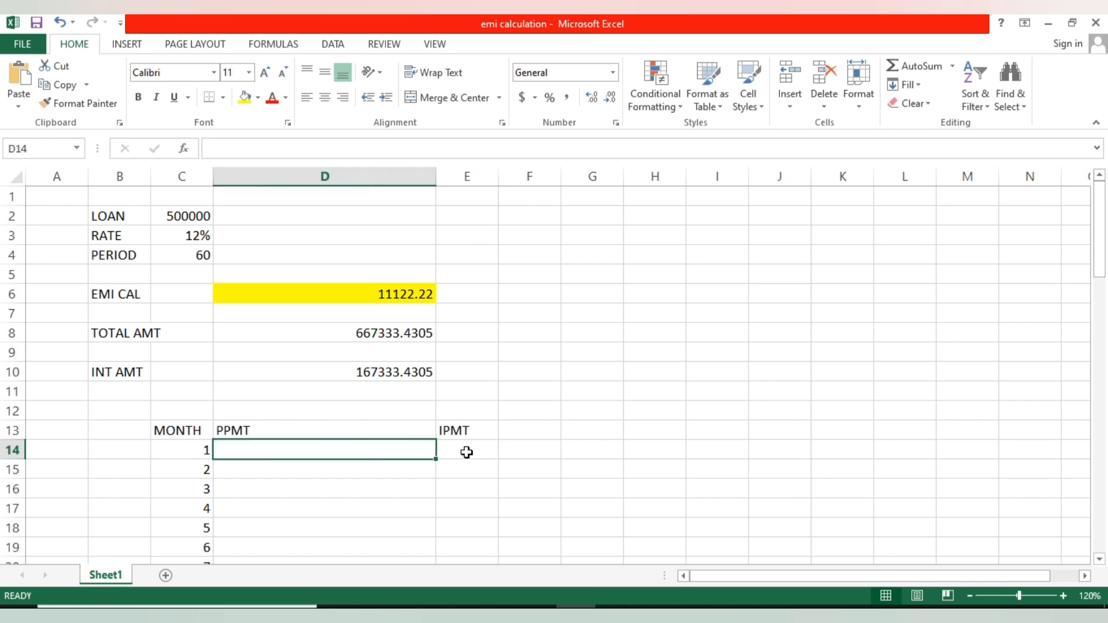
pyautogui.click(465, 452)
# Step: Enter the header TOTAL in F13, beside the IPMT header
pyautogui.click(533, 436)
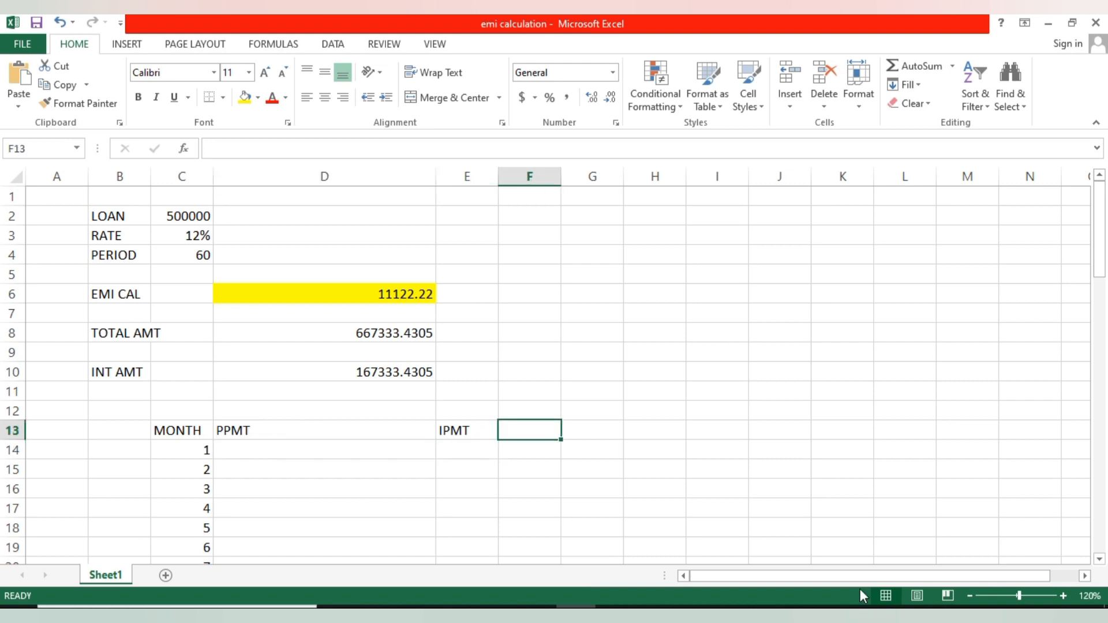
pyautogui.write('TOTA')
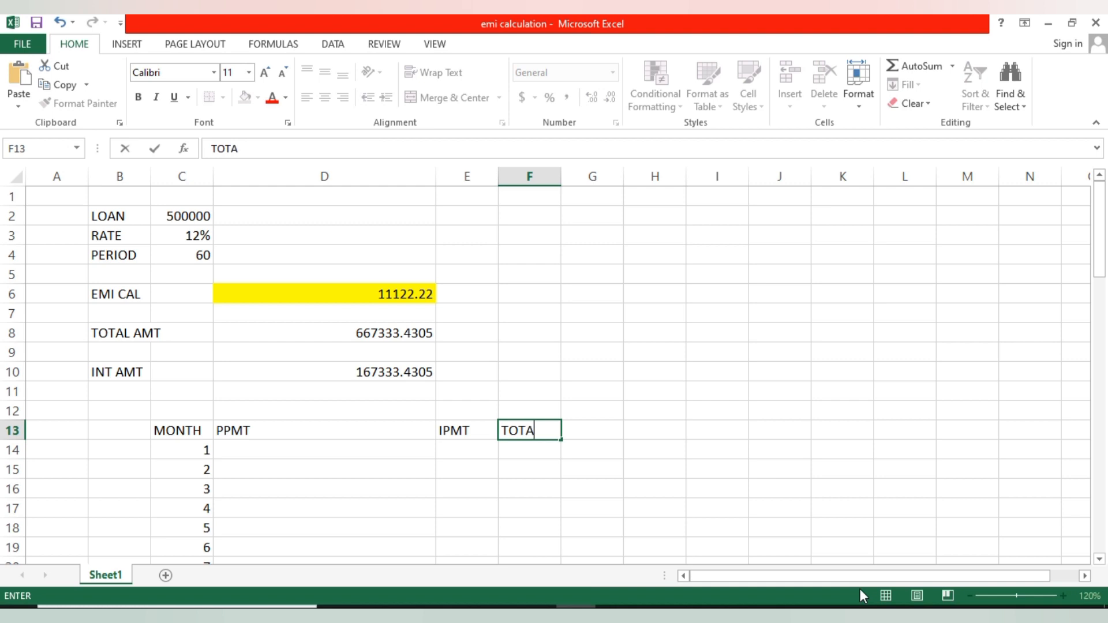
pyautogui.write('L')
pyautogui.click(382, 299)
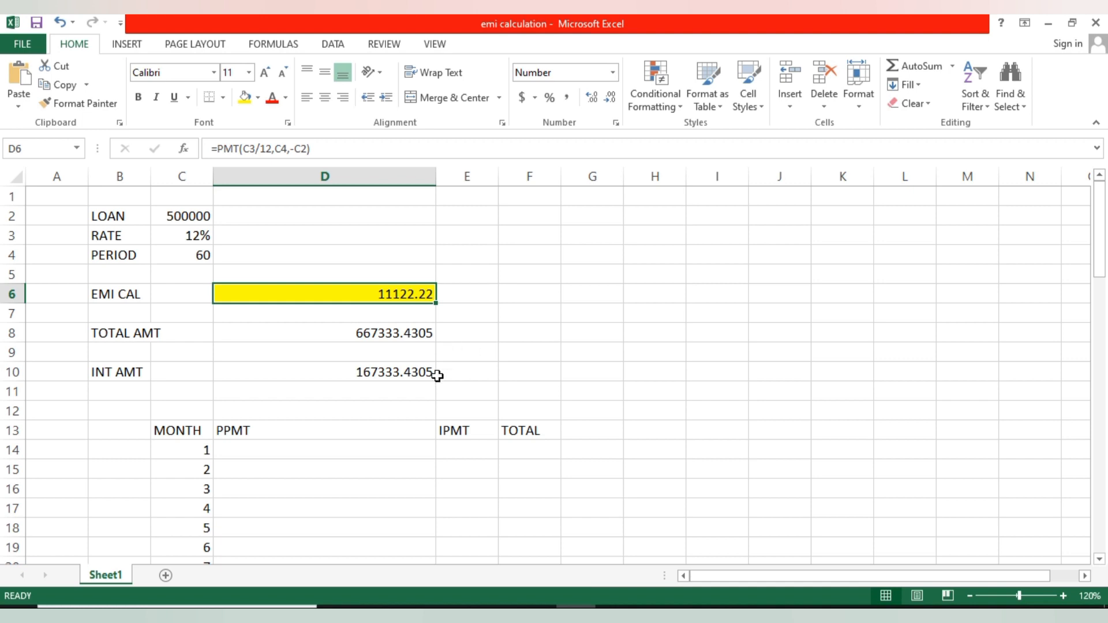
# Step: Start a PPMT formula in D14 for month 1, using C3/12 as the monthly rate
pyautogui.click(252, 450)
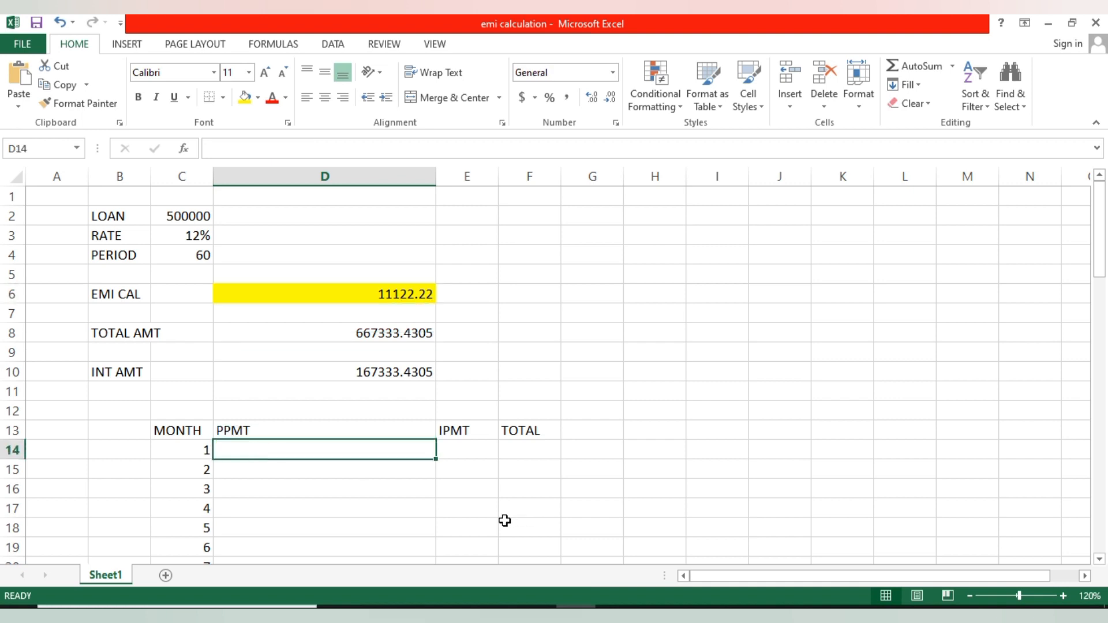
pyautogui.write('=PPPMT')
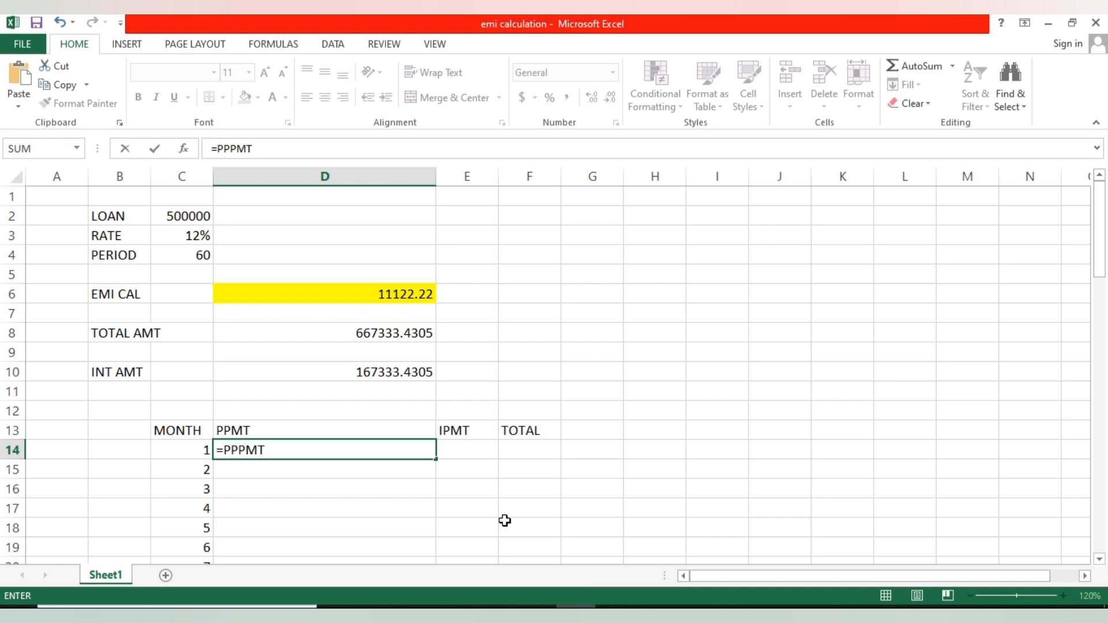
pyautogui.press('BackSpace')
pyautogui.press('BackSpace')
pyautogui.press('BackSpace')
pyautogui.press('BackSpace')
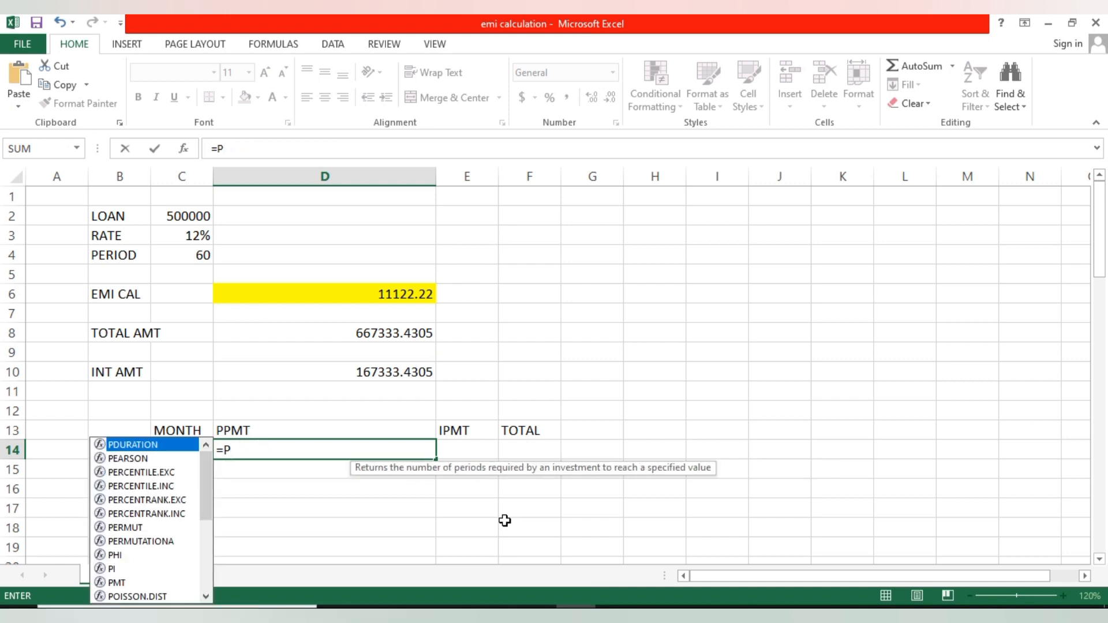
pyautogui.write('PM')
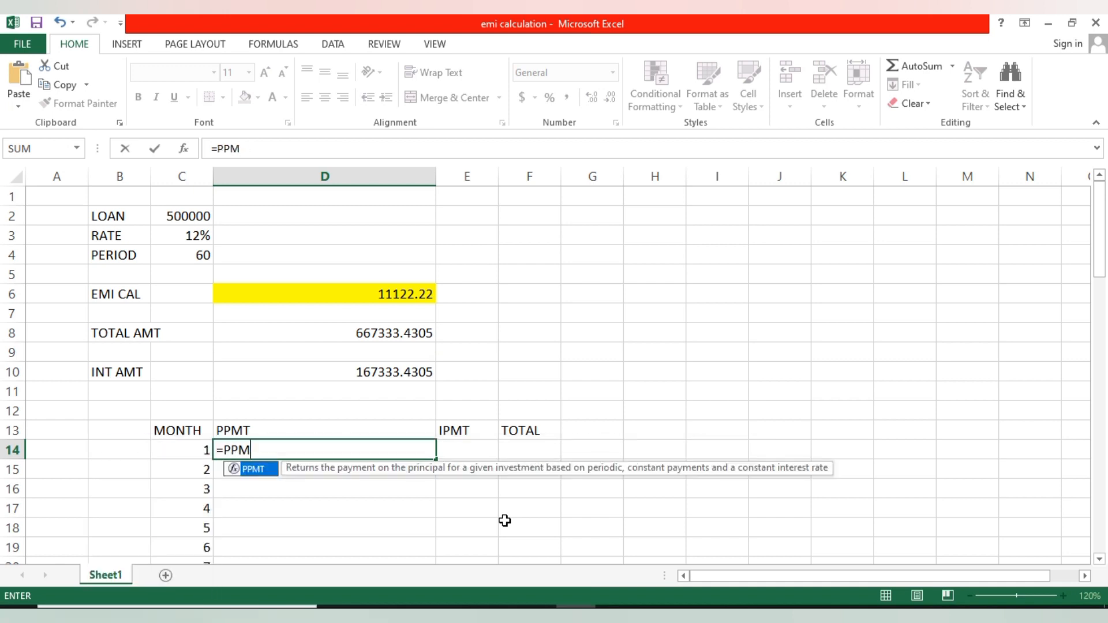
pyautogui.write('T(')
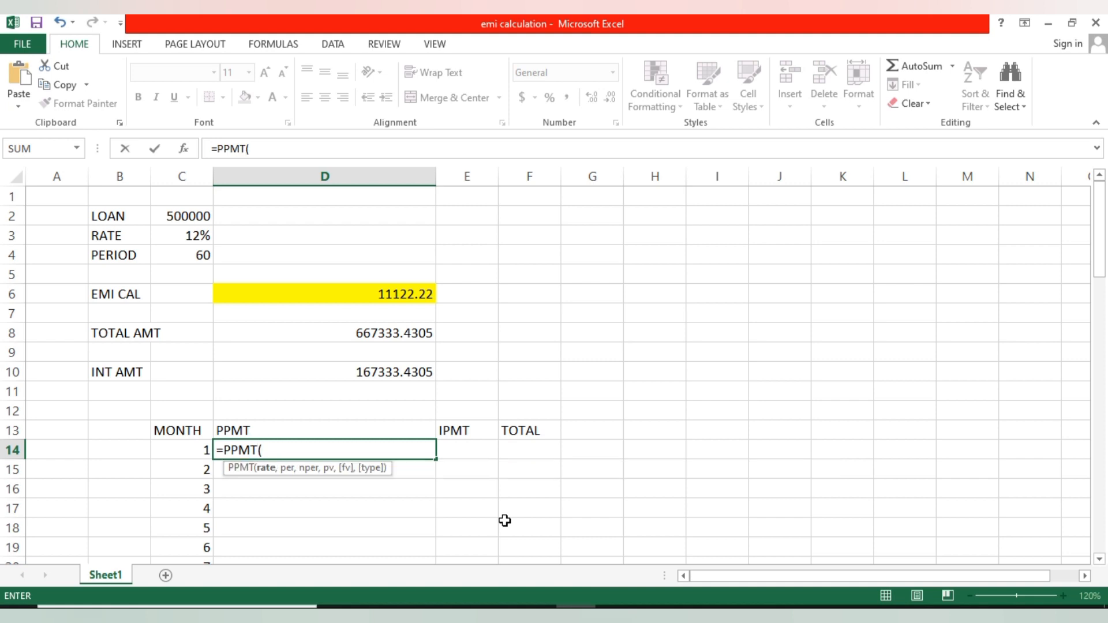
pyautogui.click(197, 235)
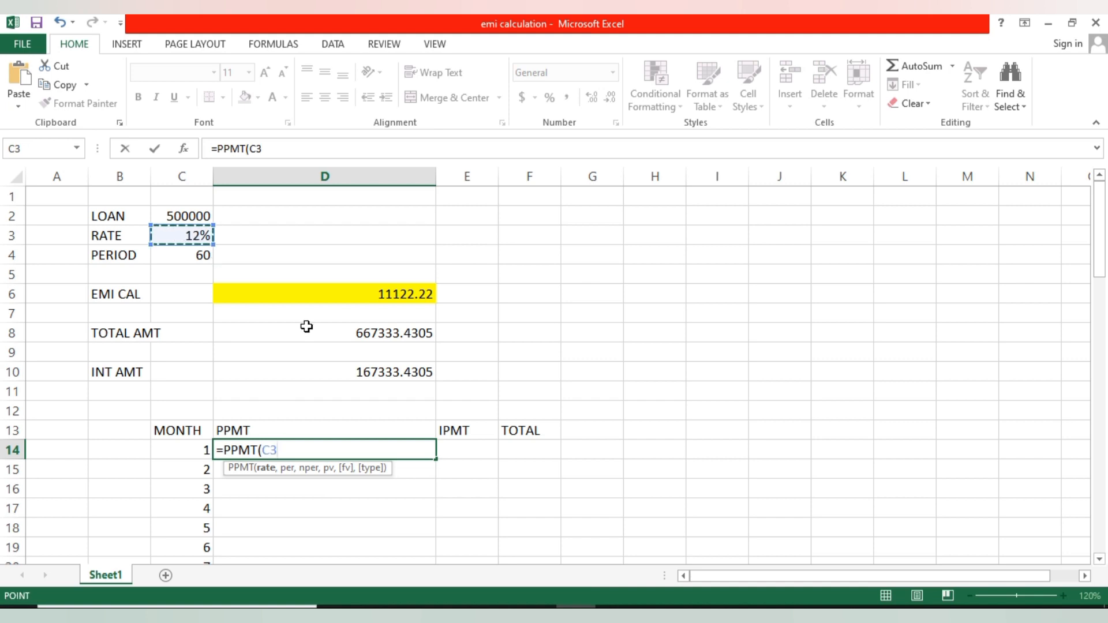
pyautogui.write('/12')
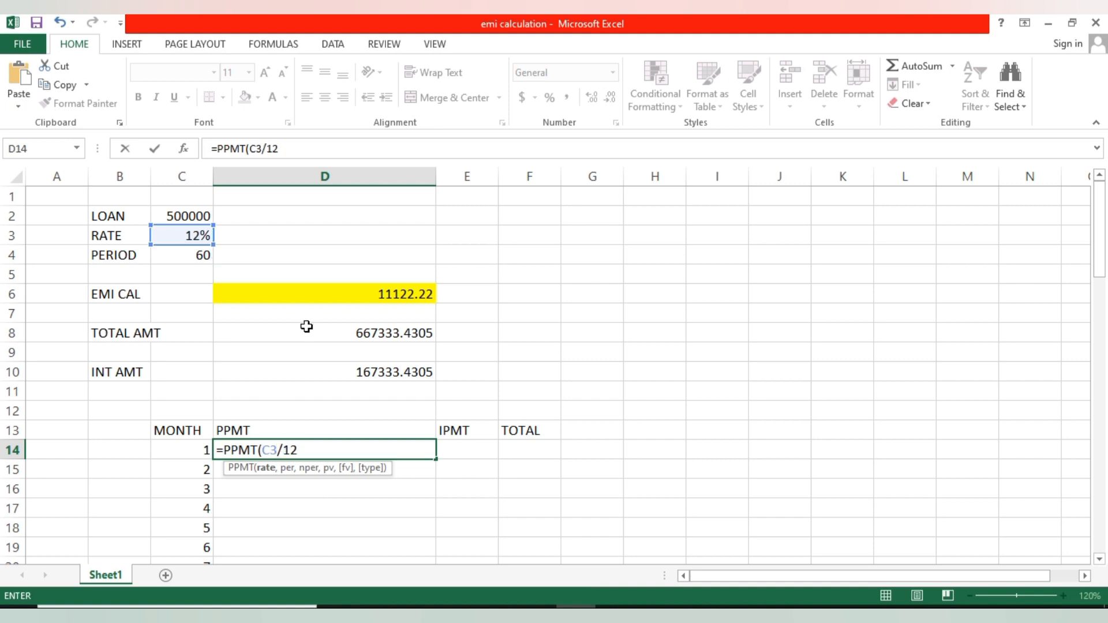
pyautogui.write(',')
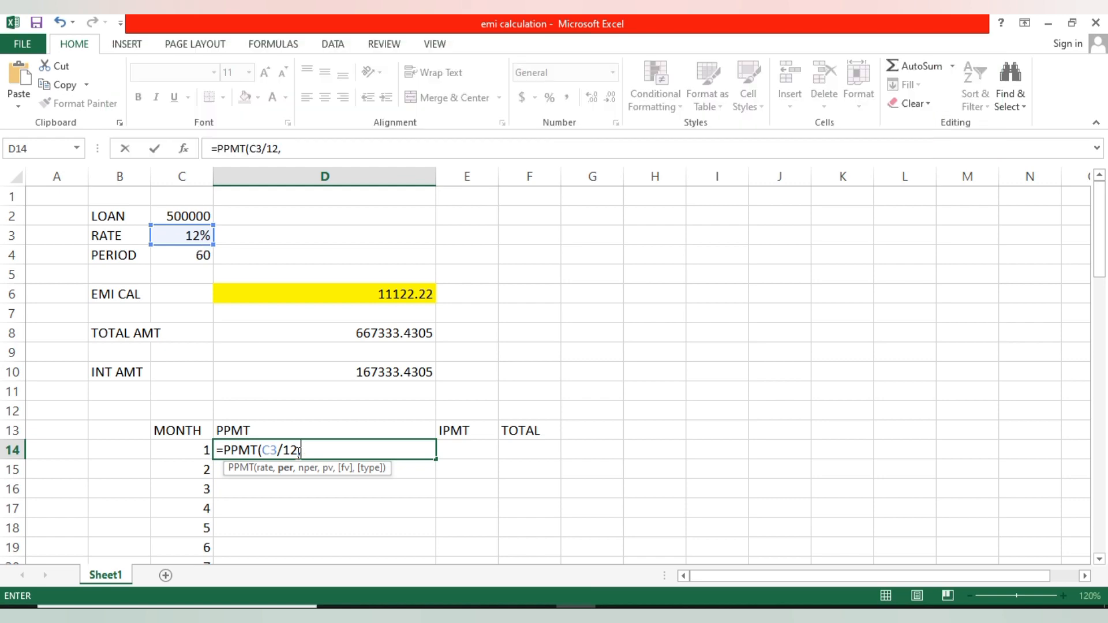
# Step: Complete the PPMT formula in D14 with C14 as the period, C4 as the number of payments and C2 as the loan amount
pyautogui.click(203, 450)
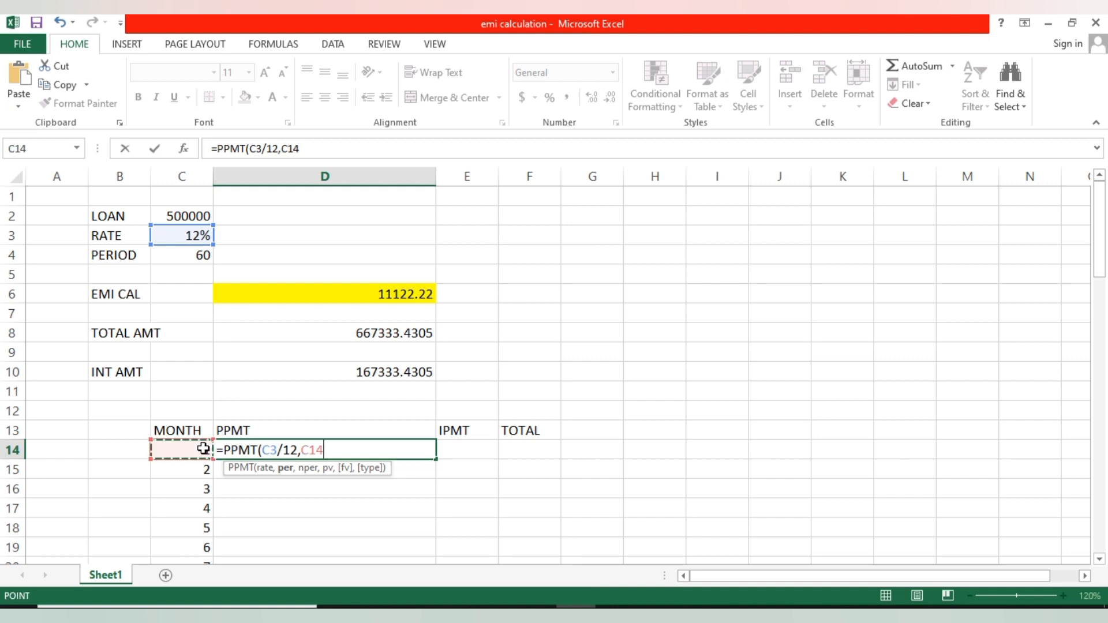
pyautogui.write(',')
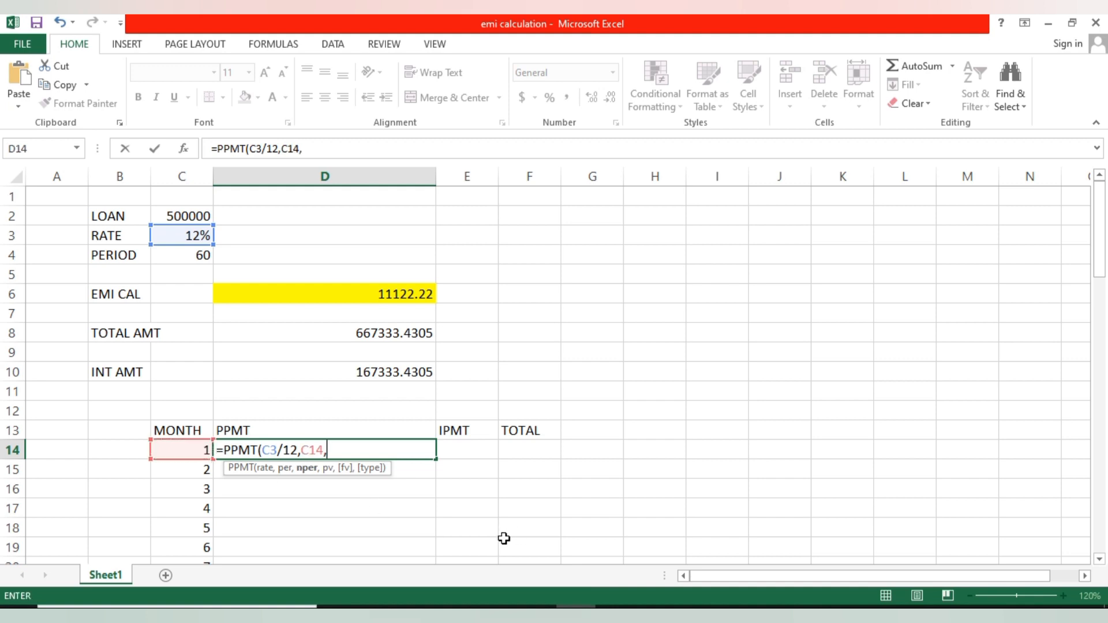
pyautogui.click(203, 255)
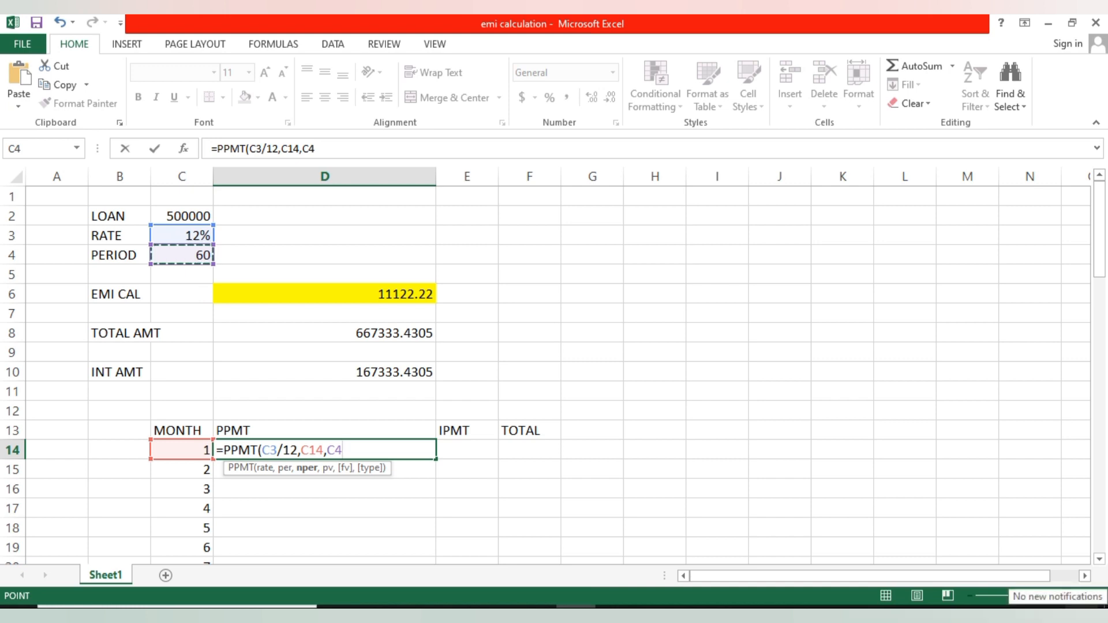
pyautogui.write(',')
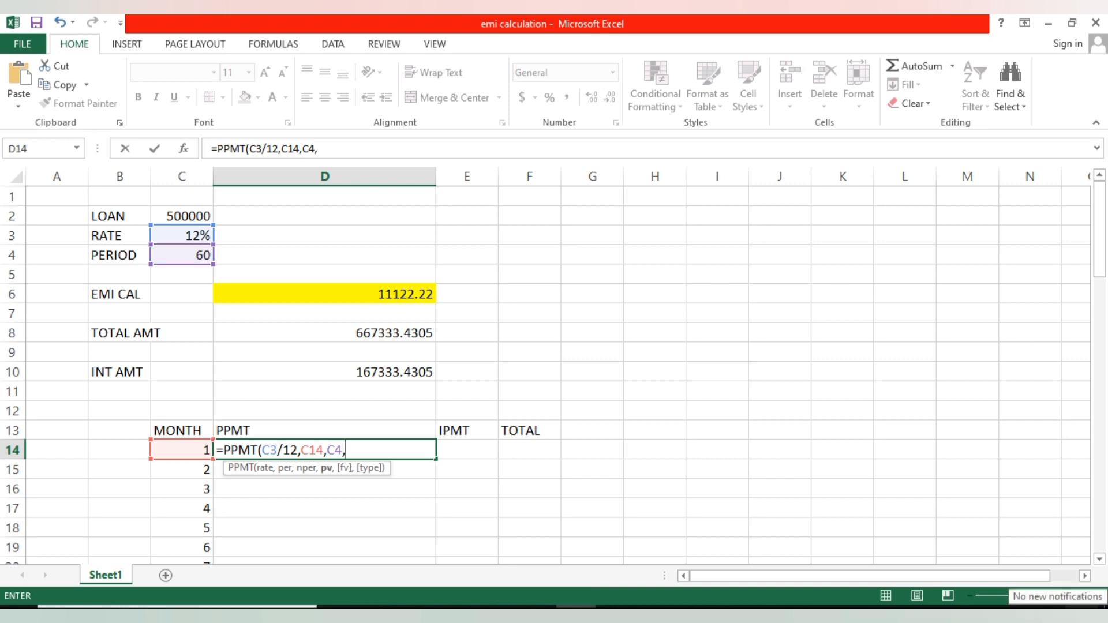
pyautogui.click(168, 217)
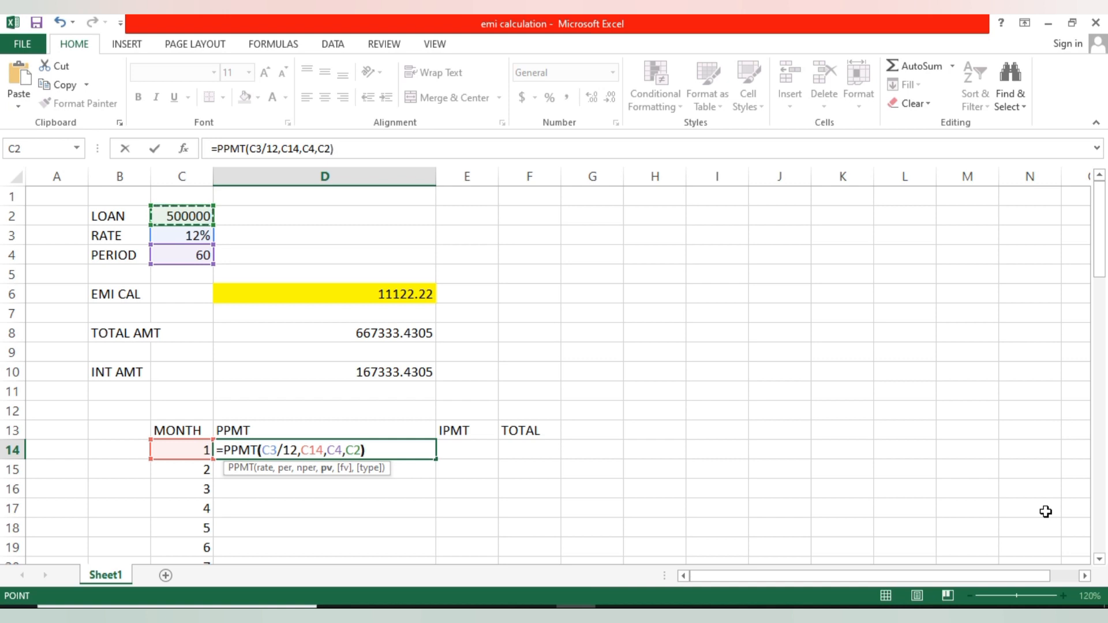
pyautogui.press('Return')
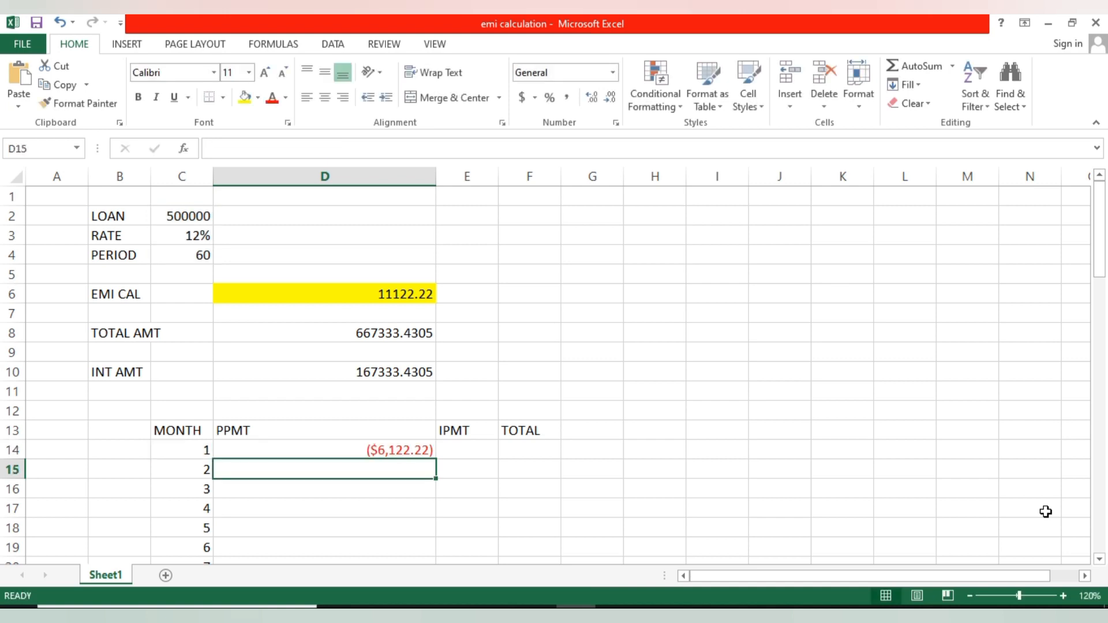
# Step: Change the number format of the month 1 PPMT cell D14 to Number, trying General first
pyautogui.click(394, 444)
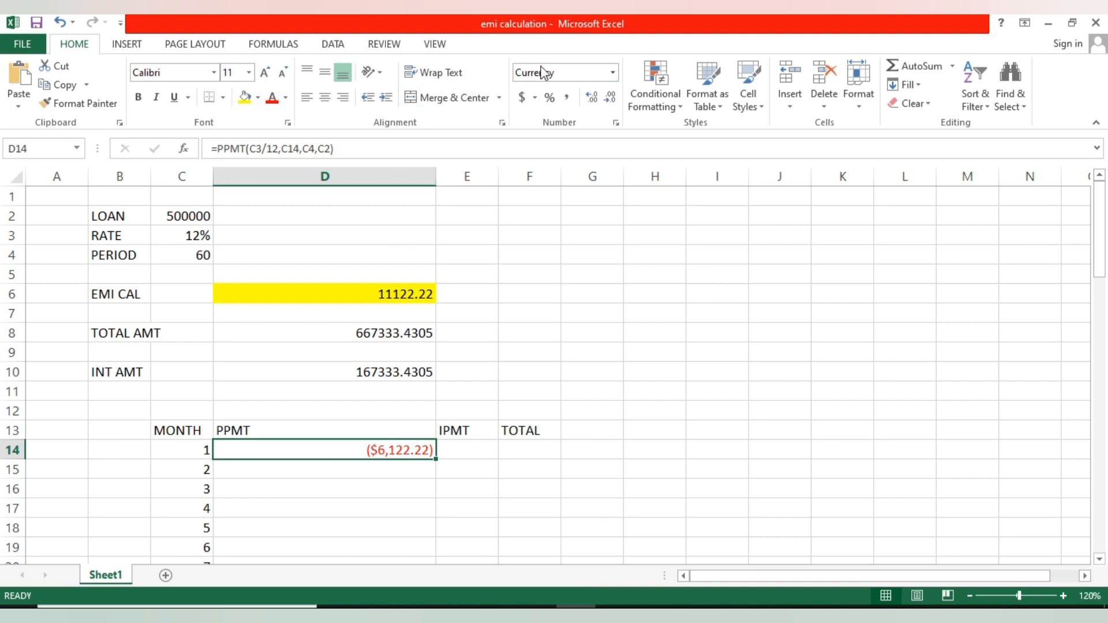
pyautogui.click(612, 72)
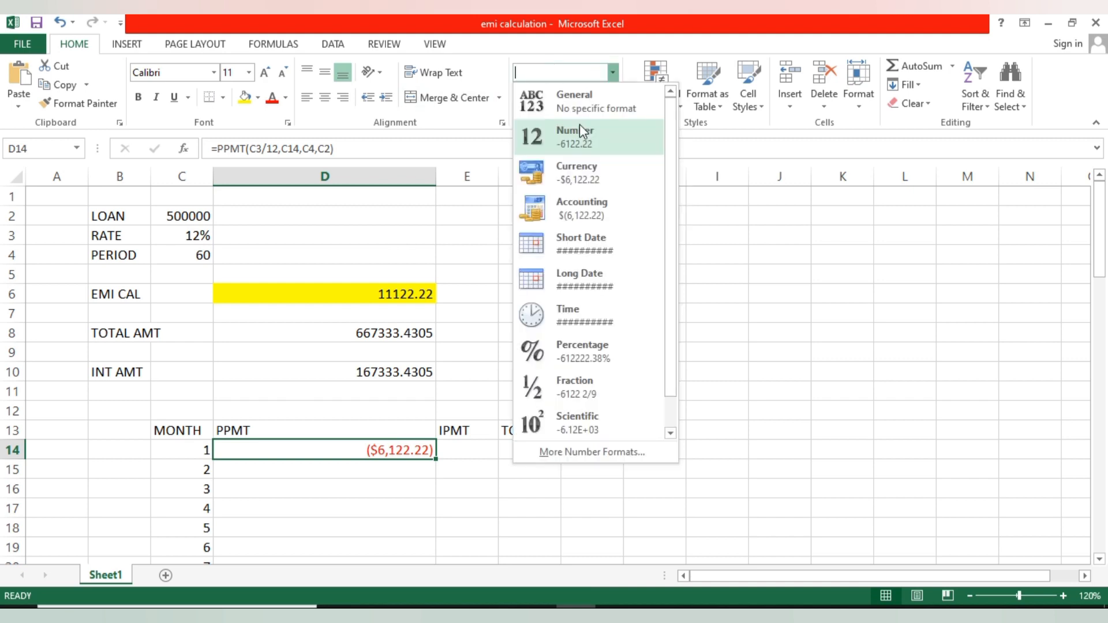
pyautogui.click(598, 106)
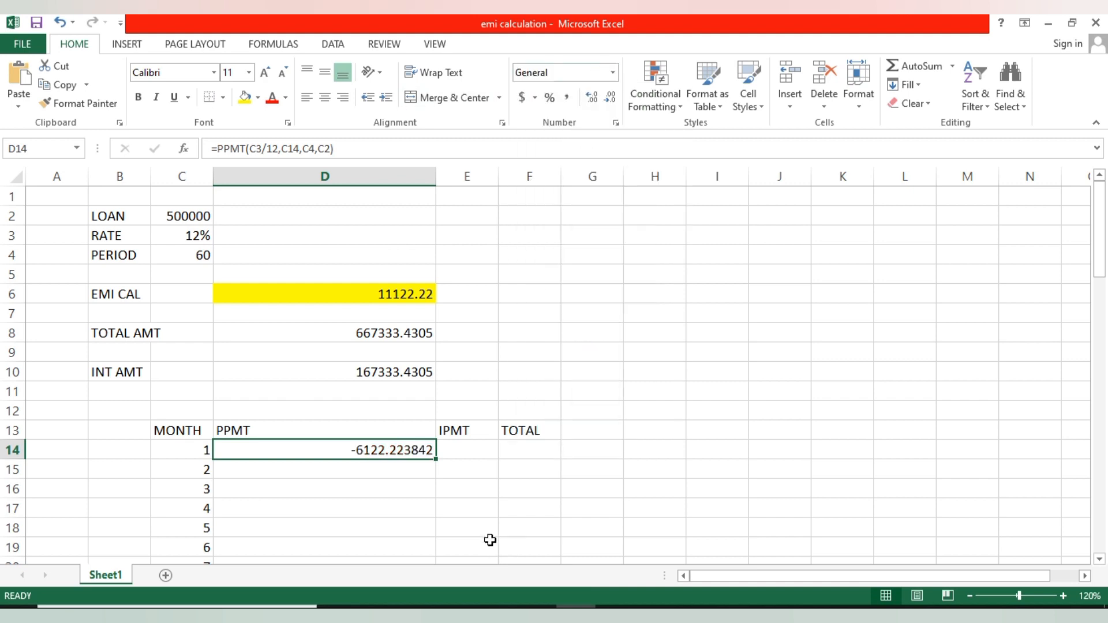
pyautogui.click(612, 72)
pyautogui.click(575, 143)
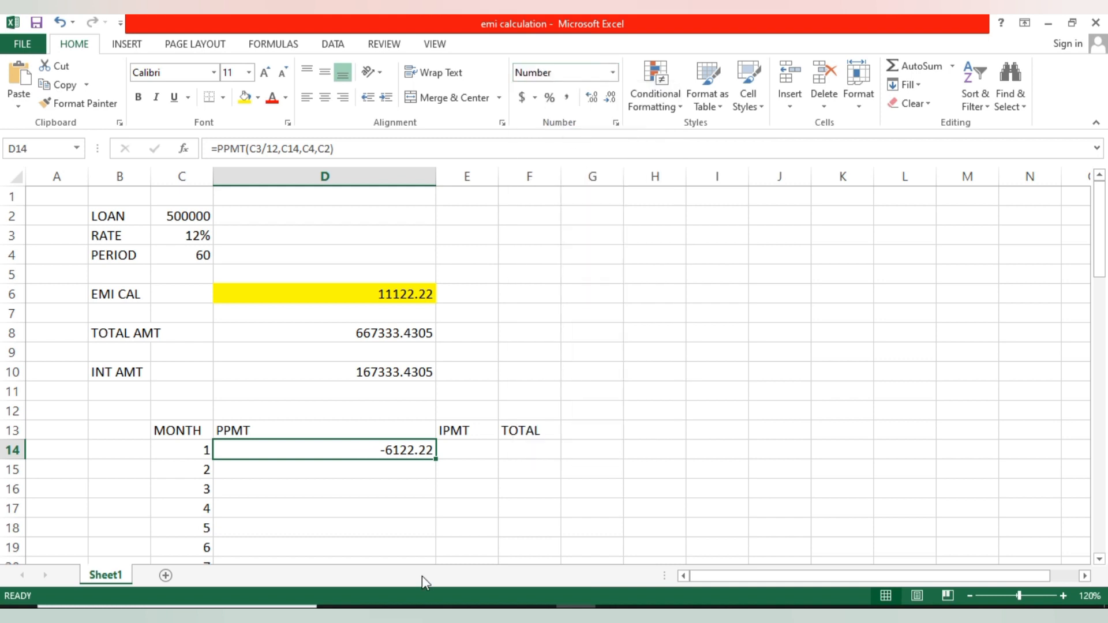
pyautogui.click(426, 493)
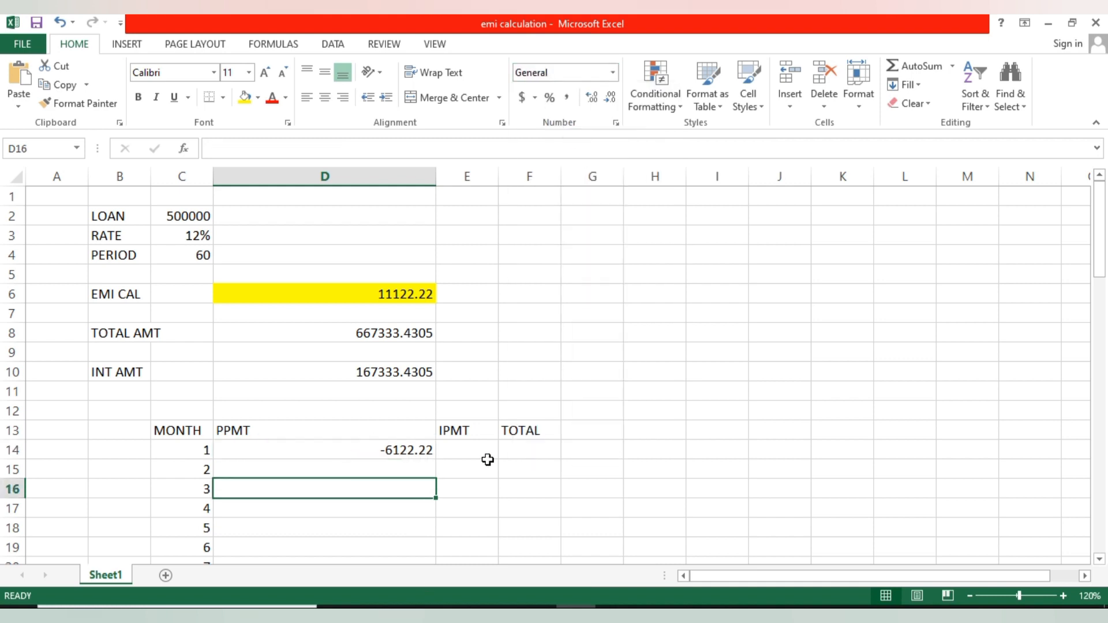
# Step: Widen column E and start an IPMT formula in E14 for month 1, using C3/12 as the monthly rate
pyautogui.click(472, 451)
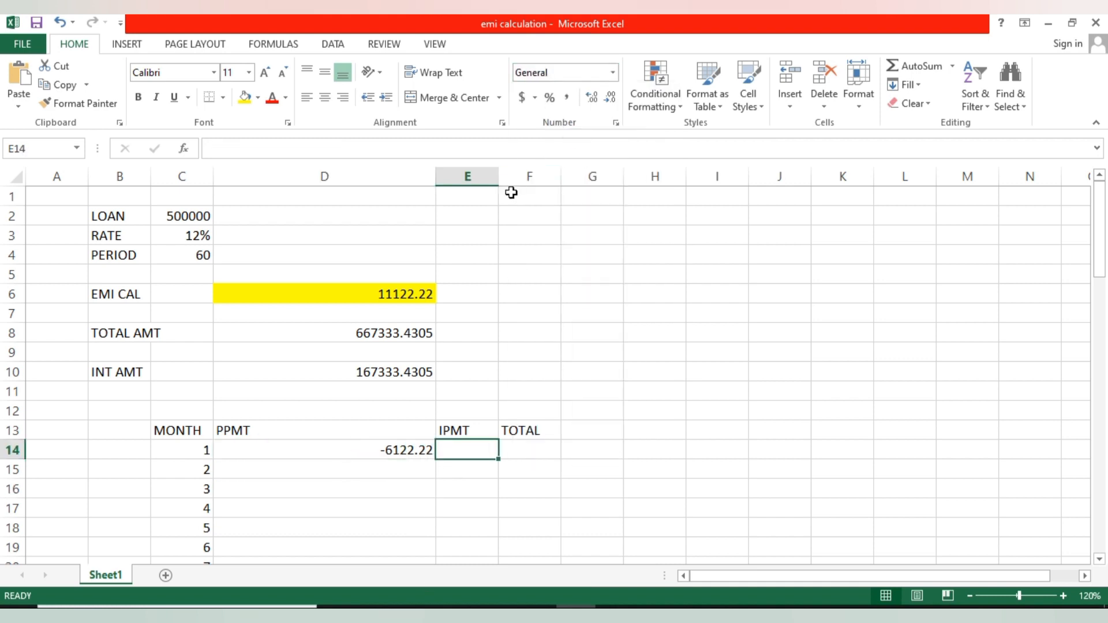
pyautogui.moveTo(499, 183); pyautogui.dragTo(572, 183)
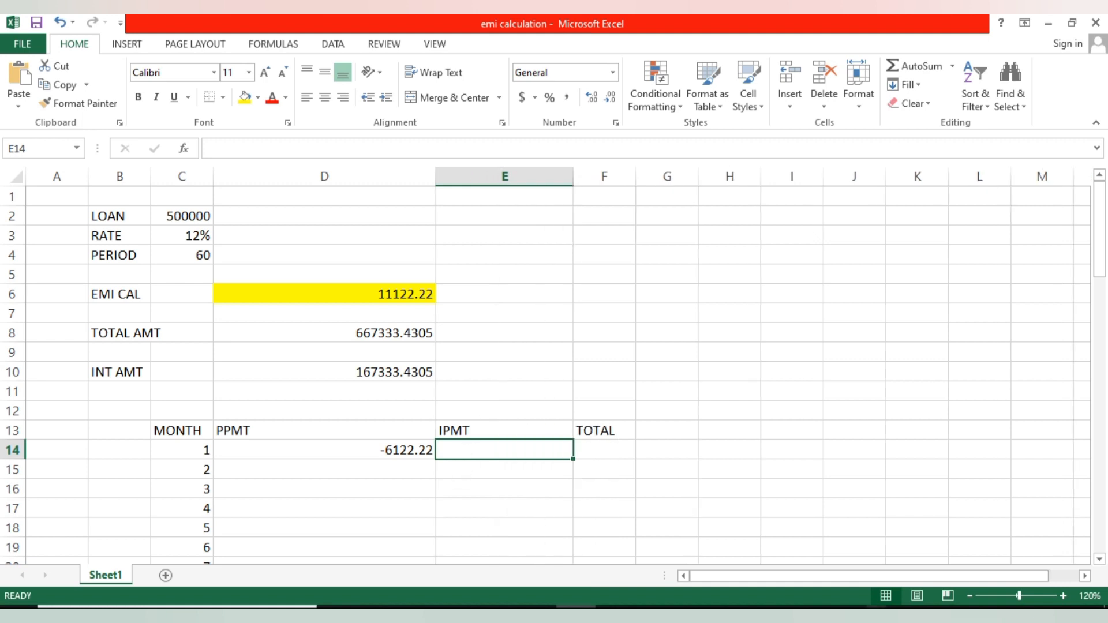
pyautogui.write('=')
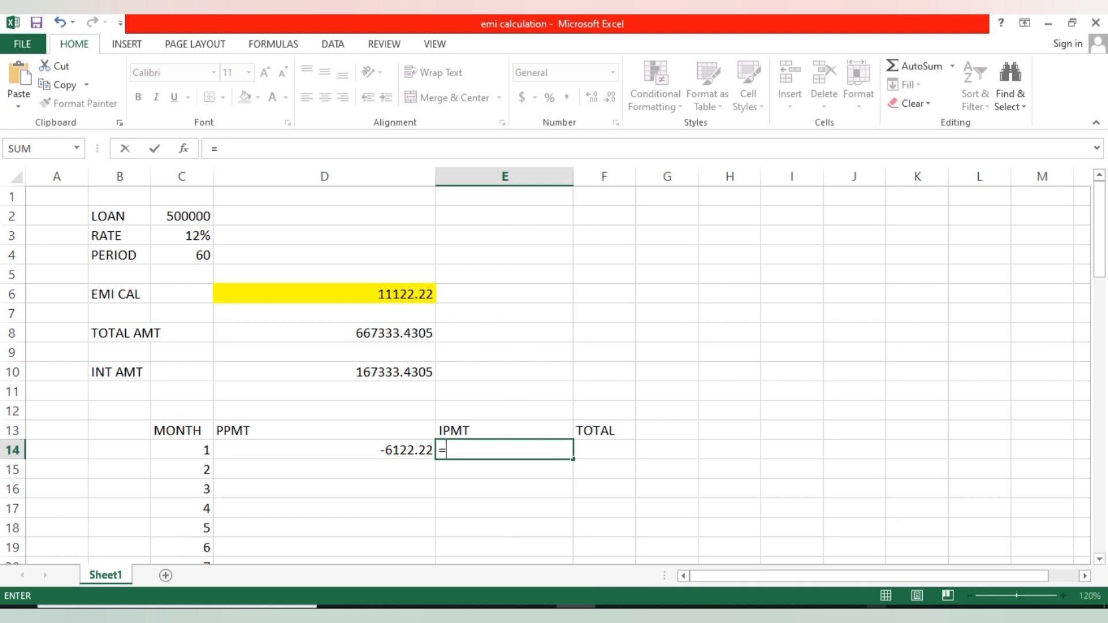
pyautogui.write('IPM')
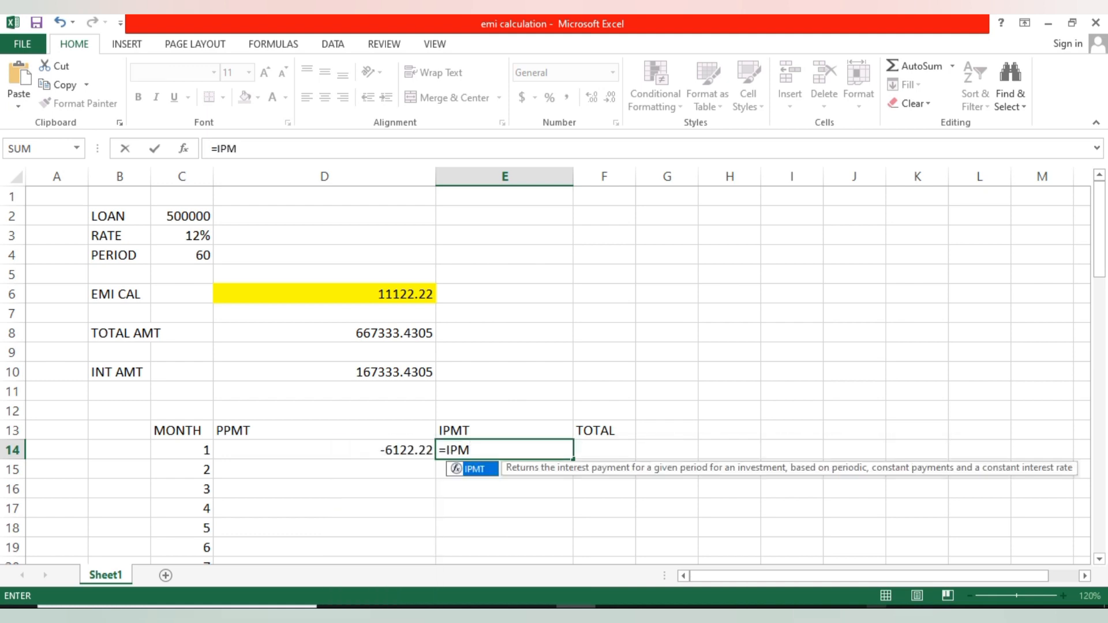
pyautogui.write('T')
pyautogui.press('BackSpace')
pyautogui.write('T(')
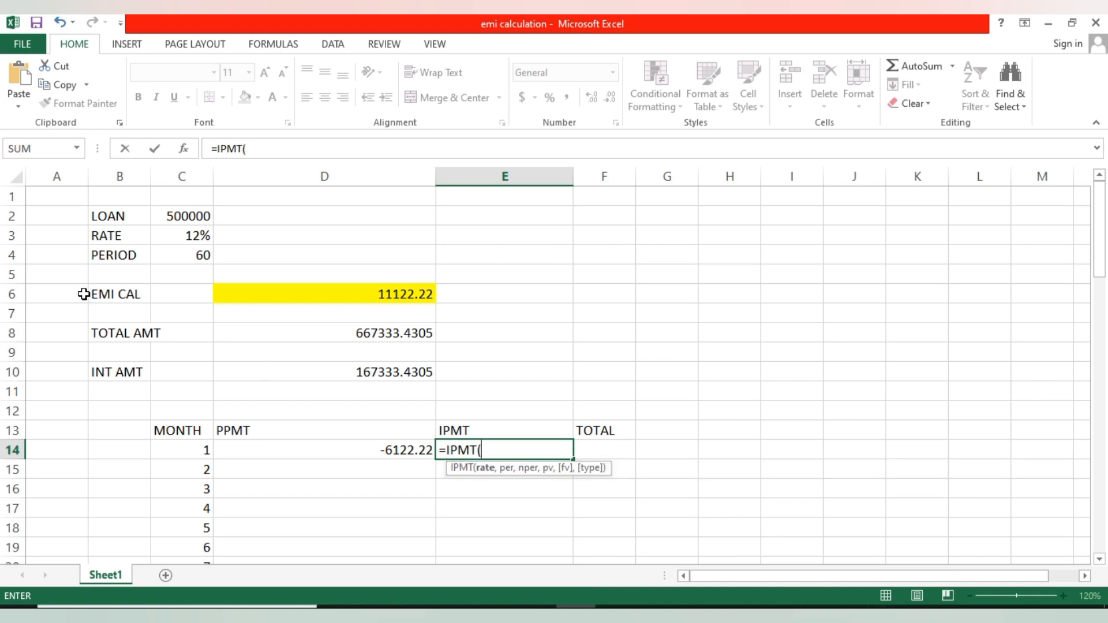
pyautogui.click(198, 234)
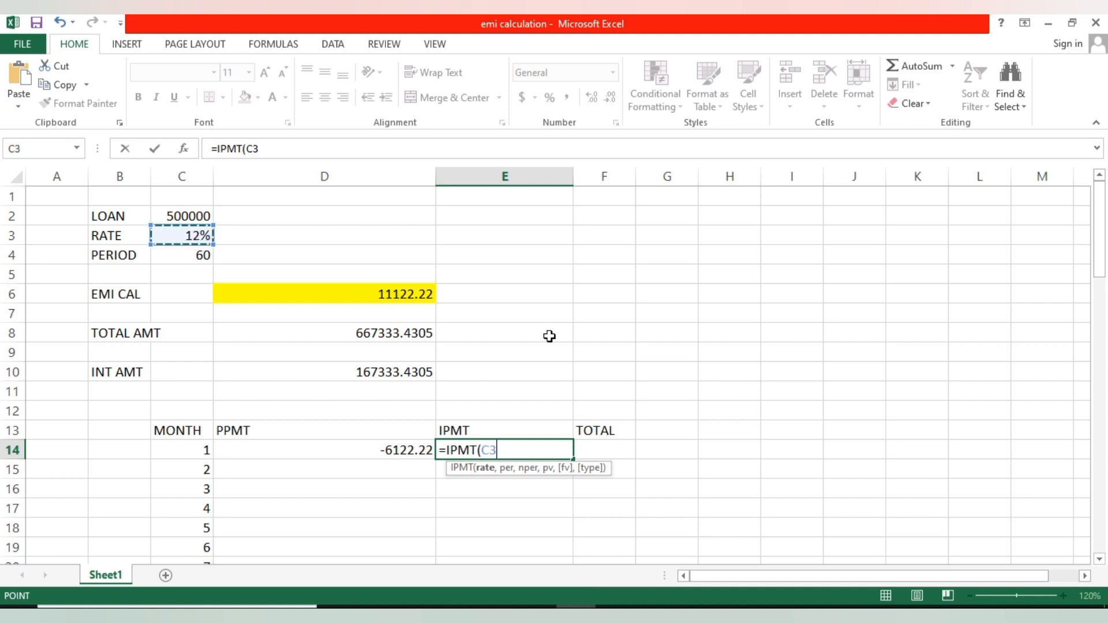
pyautogui.write('/12')
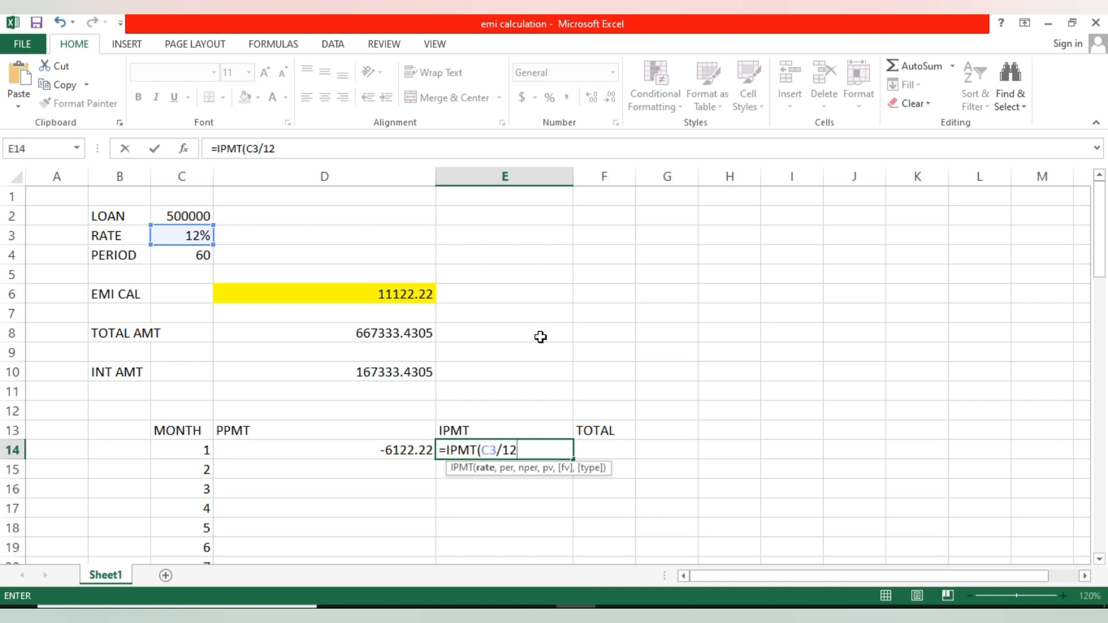
pyautogui.write(',')
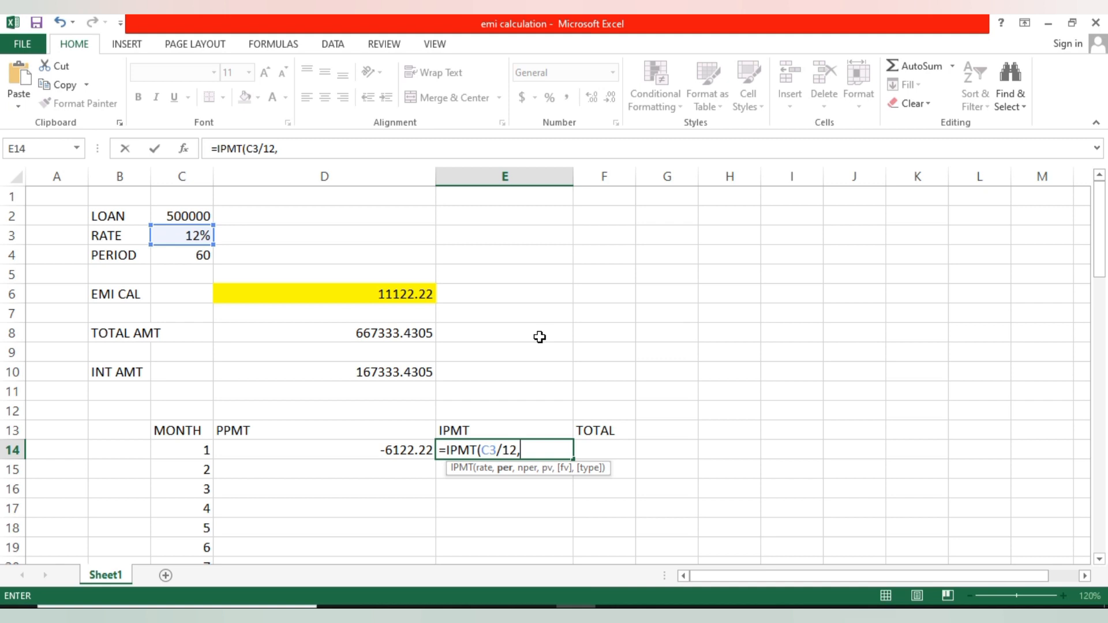
# Step: Complete the IPMT formula in E14 with C14 as the period, C4 as the number of payments and C2 as the loan amount
pyautogui.click(192, 451)
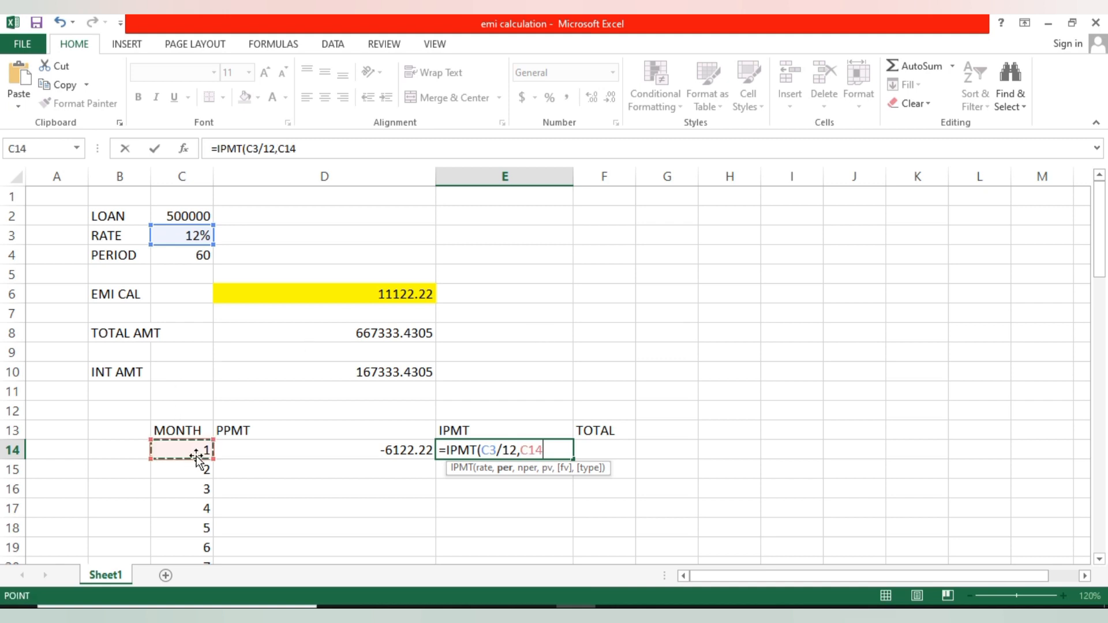
pyautogui.write(',')
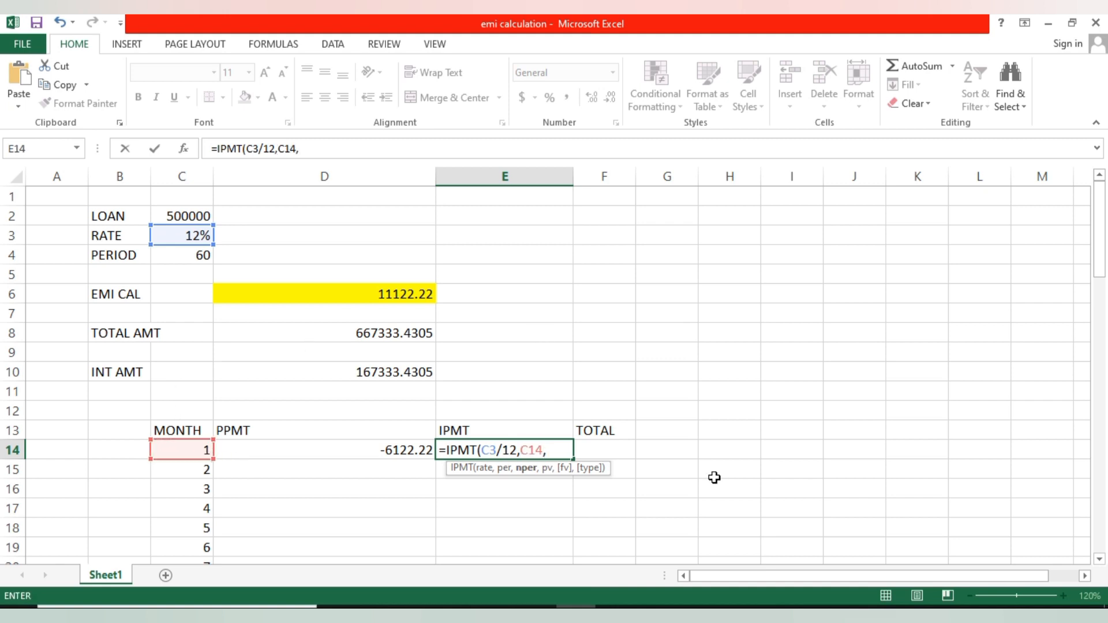
pyautogui.click(185, 254)
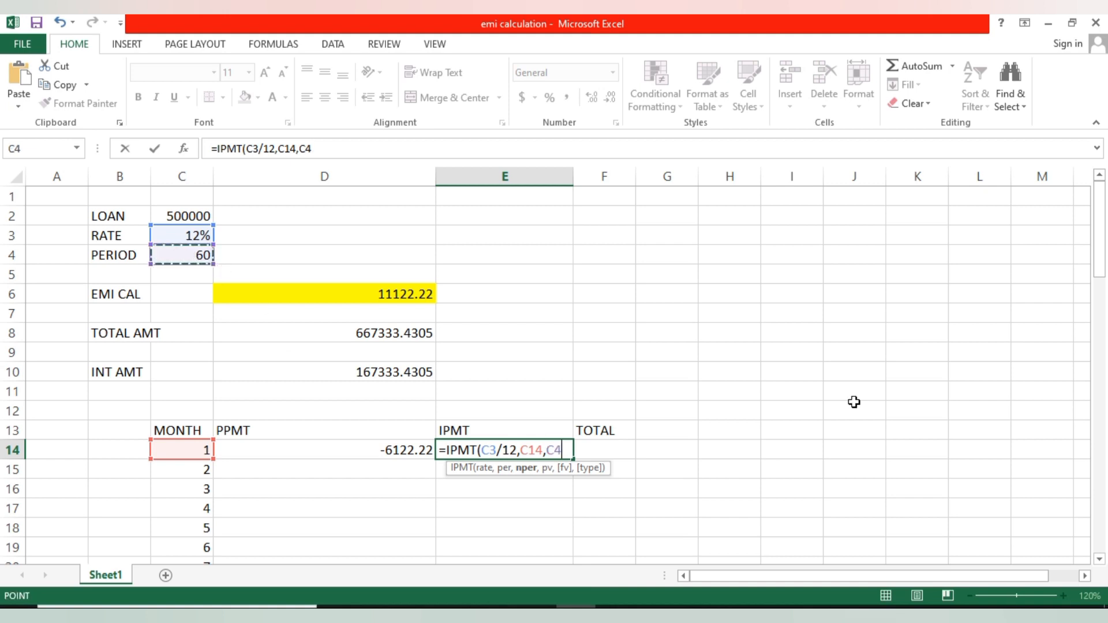
pyautogui.write(',')
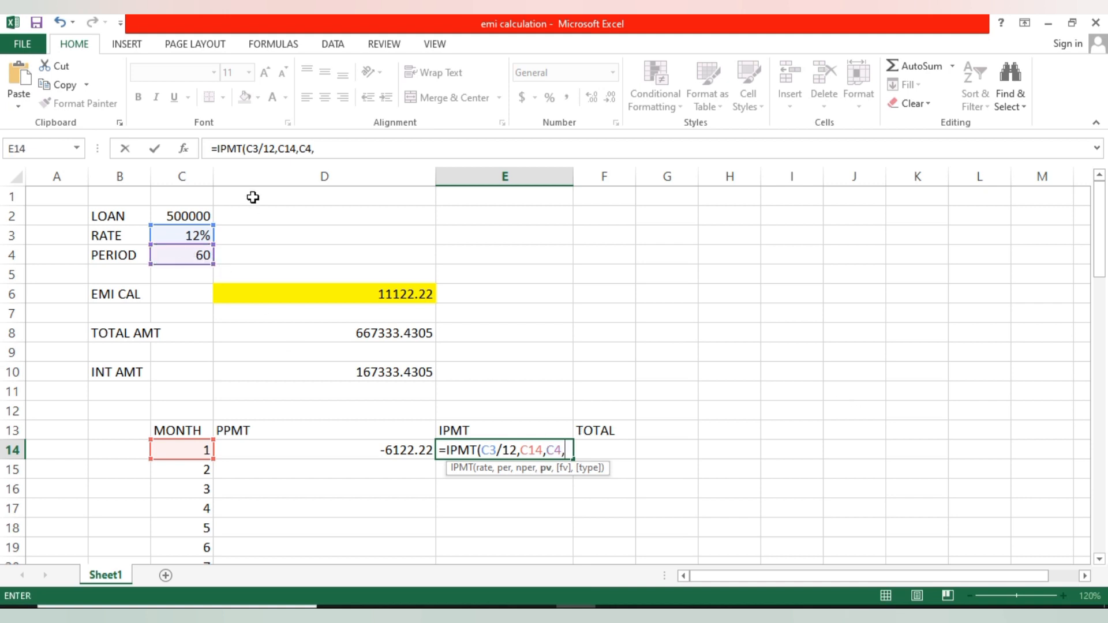
pyautogui.click(206, 213)
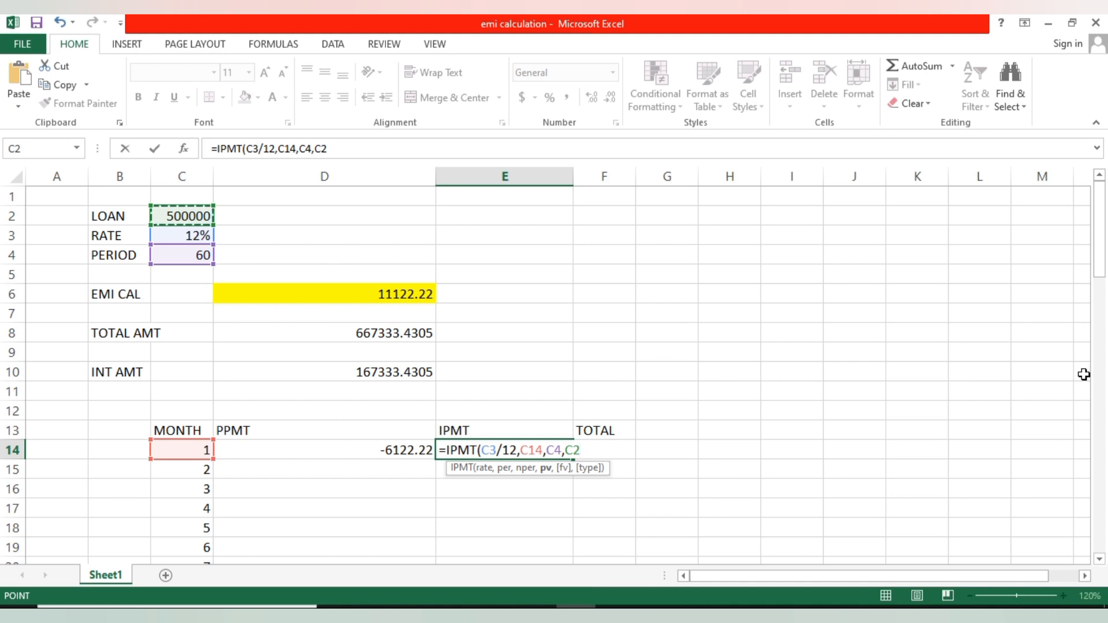
pyautogui.write(')')
pyautogui.press('Return')
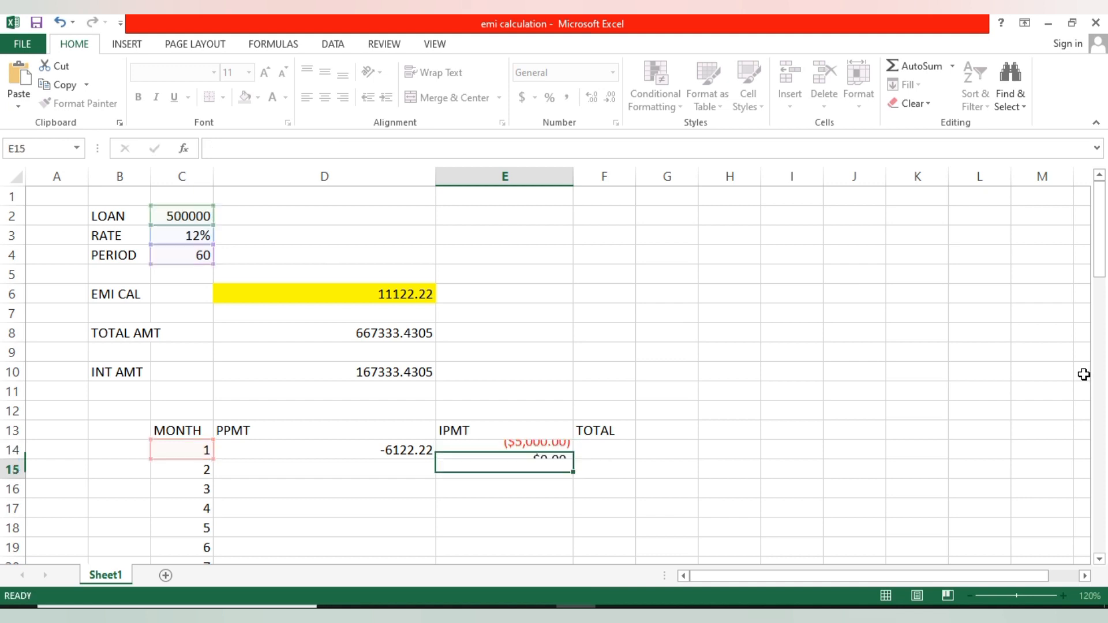
# Step: Change the number format of the month 1 IPMT cell E14 to General
pyautogui.click(514, 449)
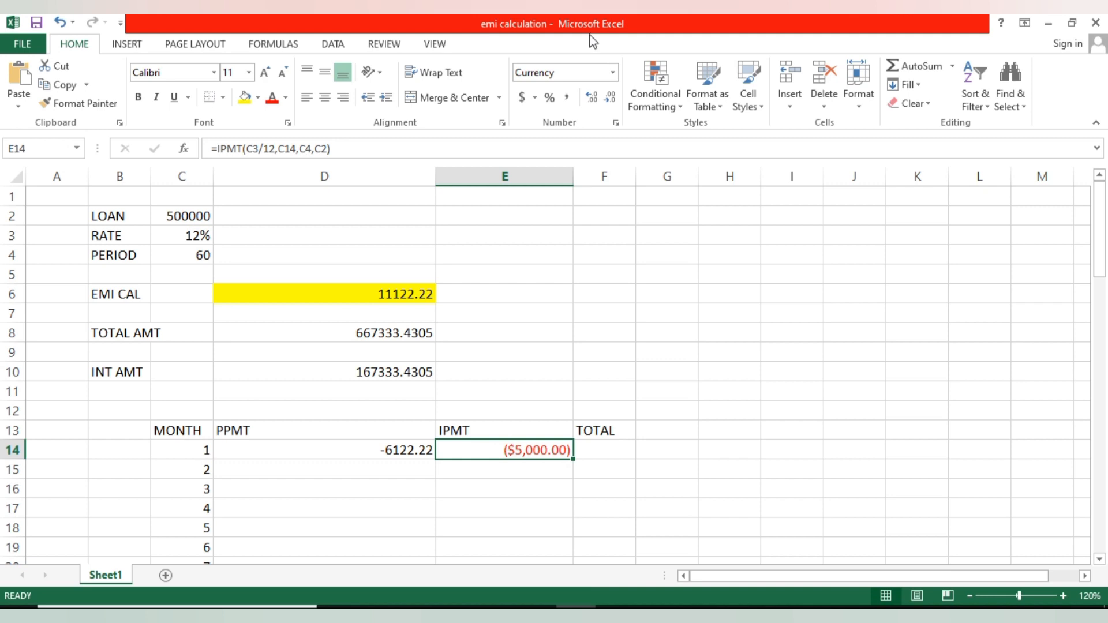
pyautogui.click(612, 72)
pyautogui.click(583, 95)
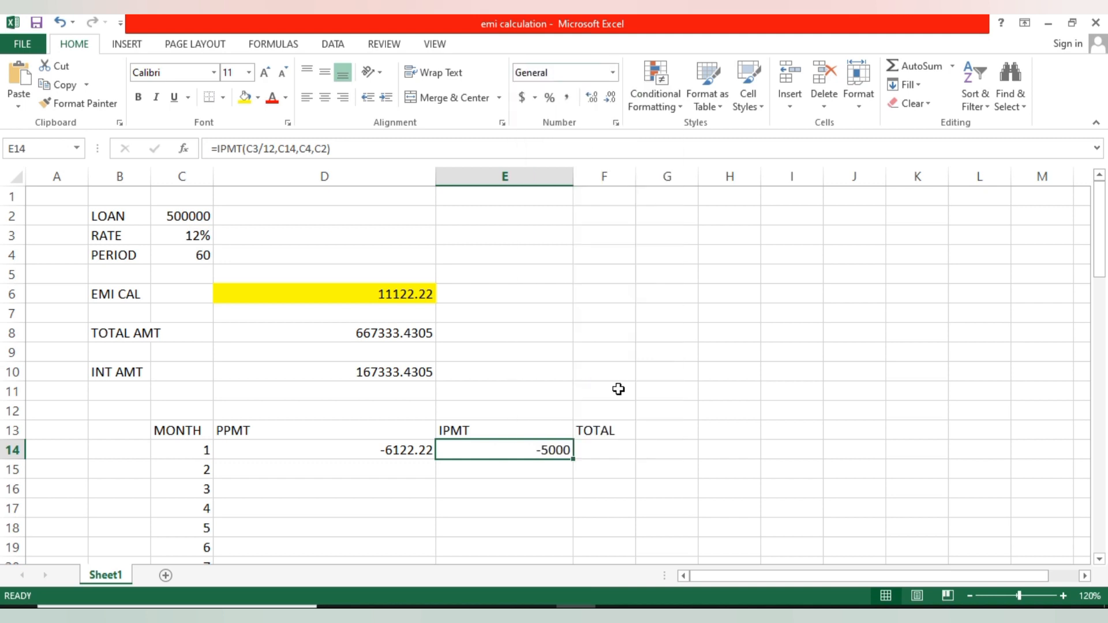
pyautogui.click(671, 473)
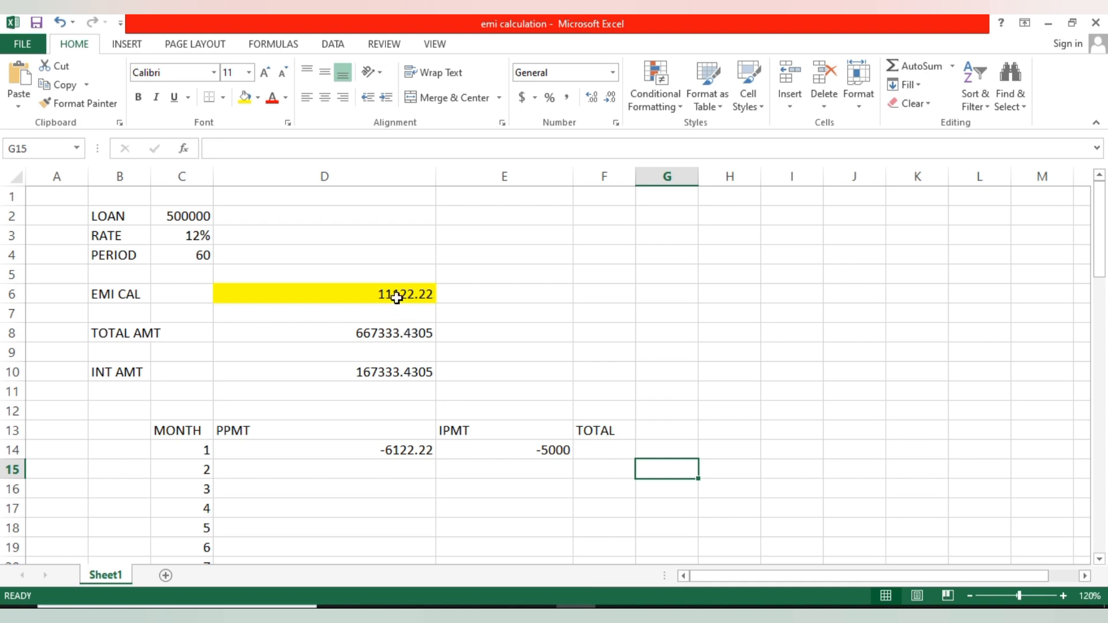
# Step: Enter the formula =D14 in F14 under the TOTAL header
pyautogui.click(607, 448)
pyautogui.write('=')
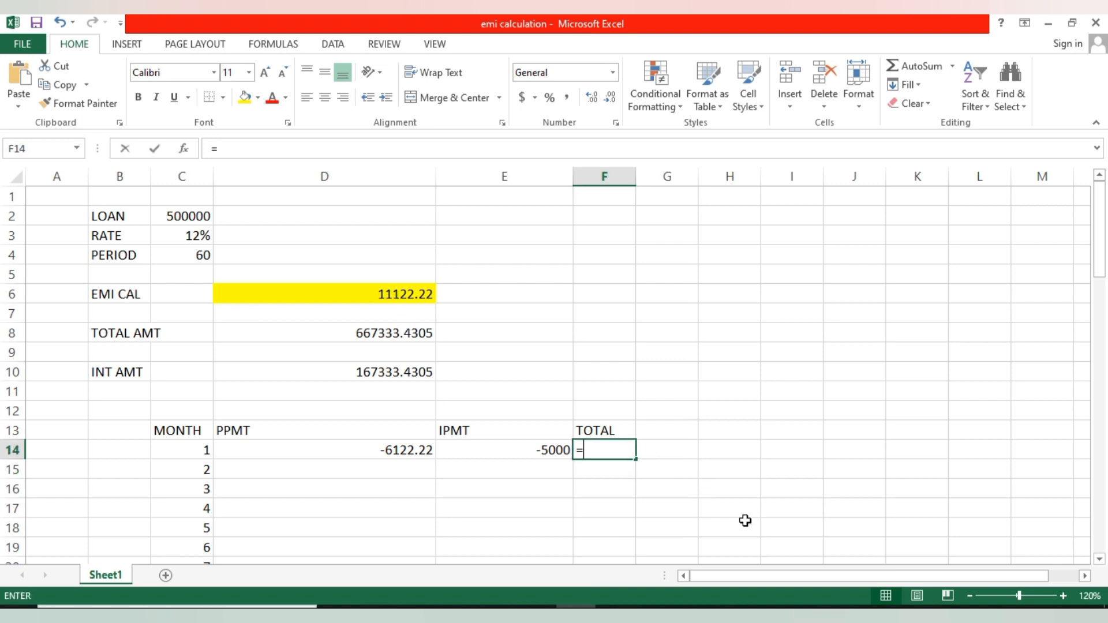
pyautogui.click(416, 448)
pyautogui.press('Return')
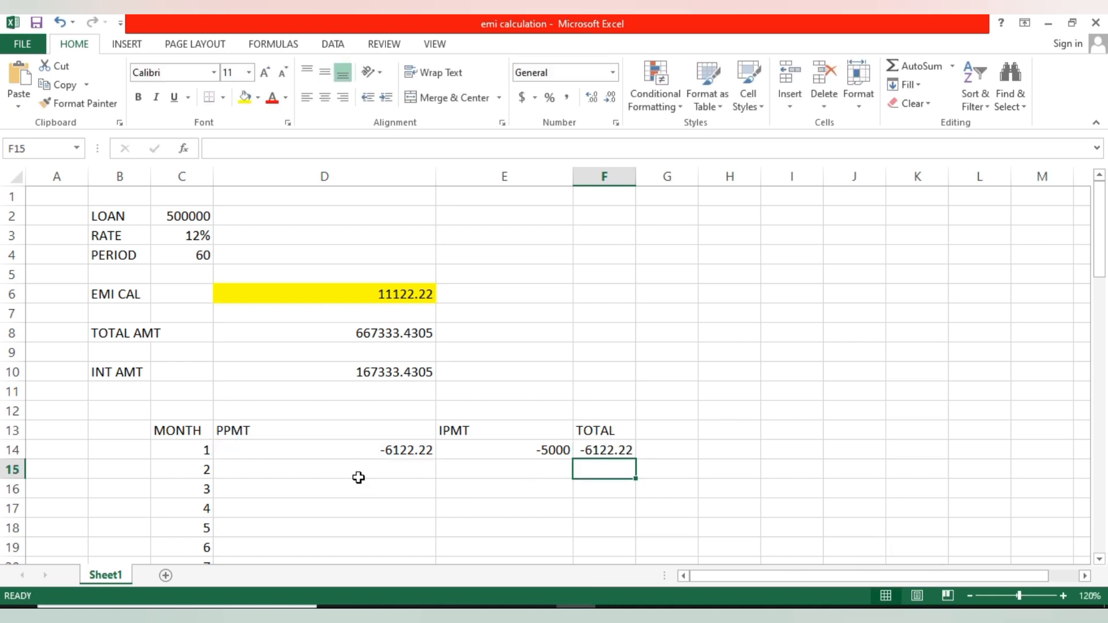
# Step: Replace the F14 formula with =D14+E14 to total month 1's principal and interest, and widen column F to fit
pyautogui.click(610, 455)
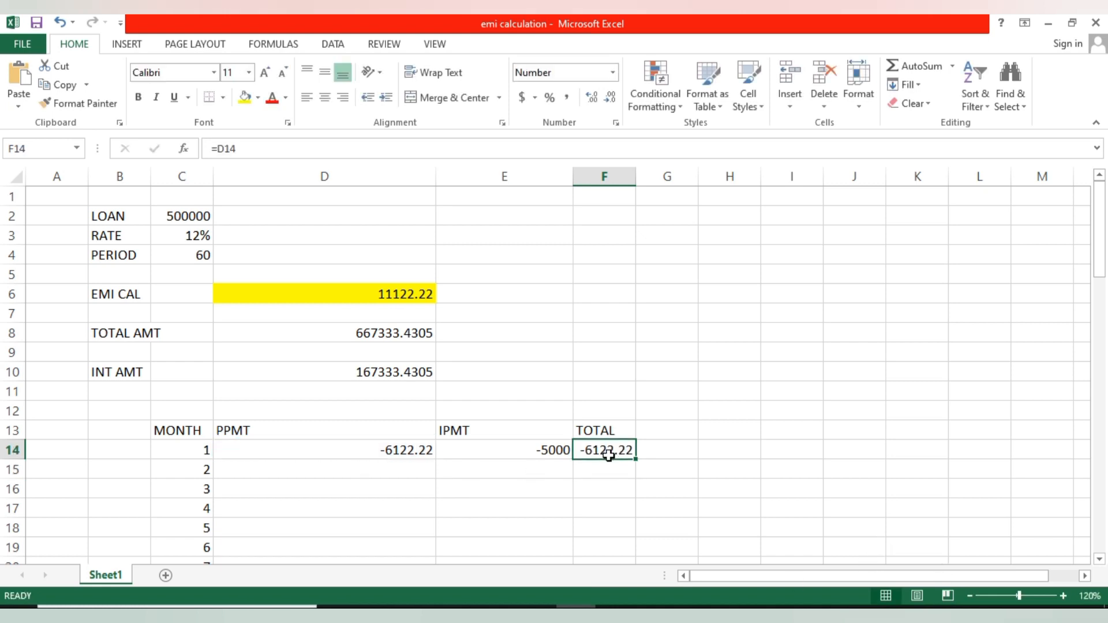
pyautogui.write('=')
pyautogui.click(423, 451)
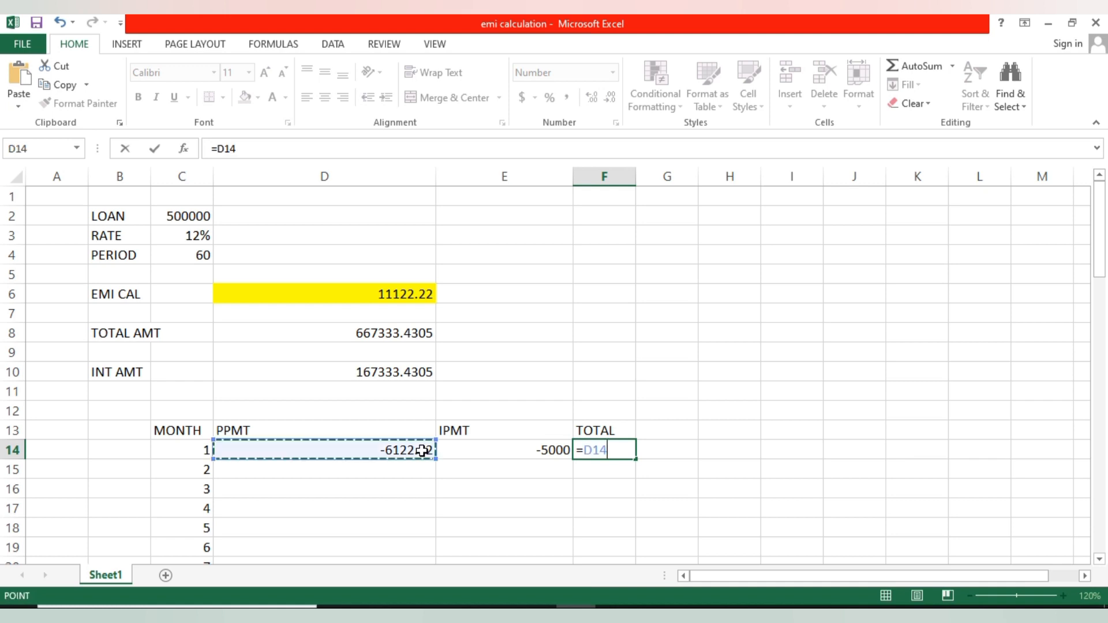
pyautogui.write('+')
pyautogui.click(519, 456)
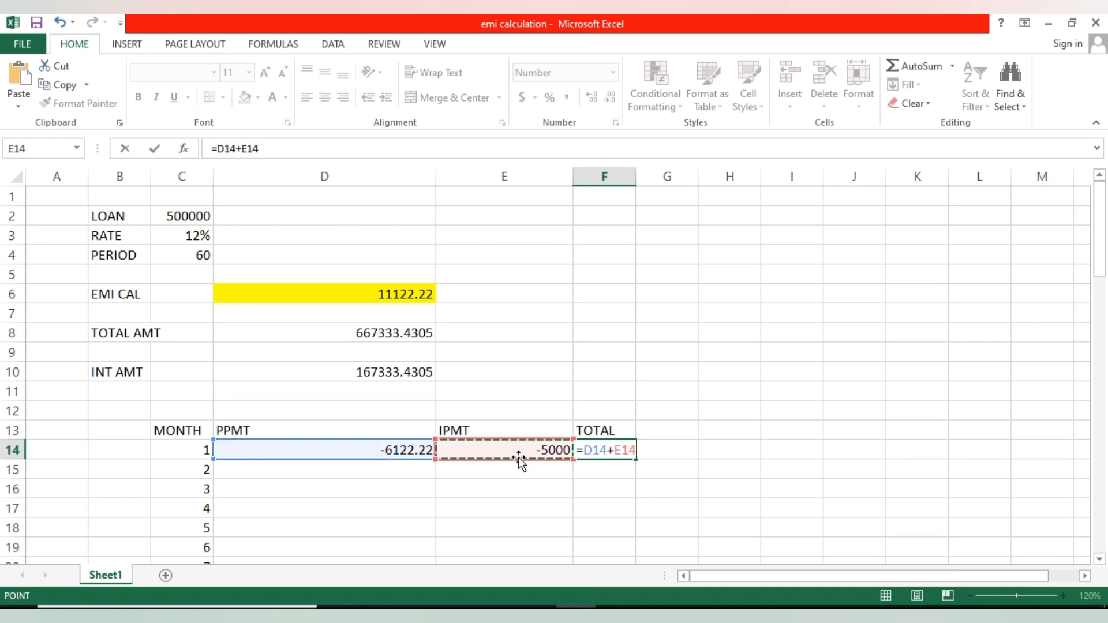
pyautogui.press('Return')
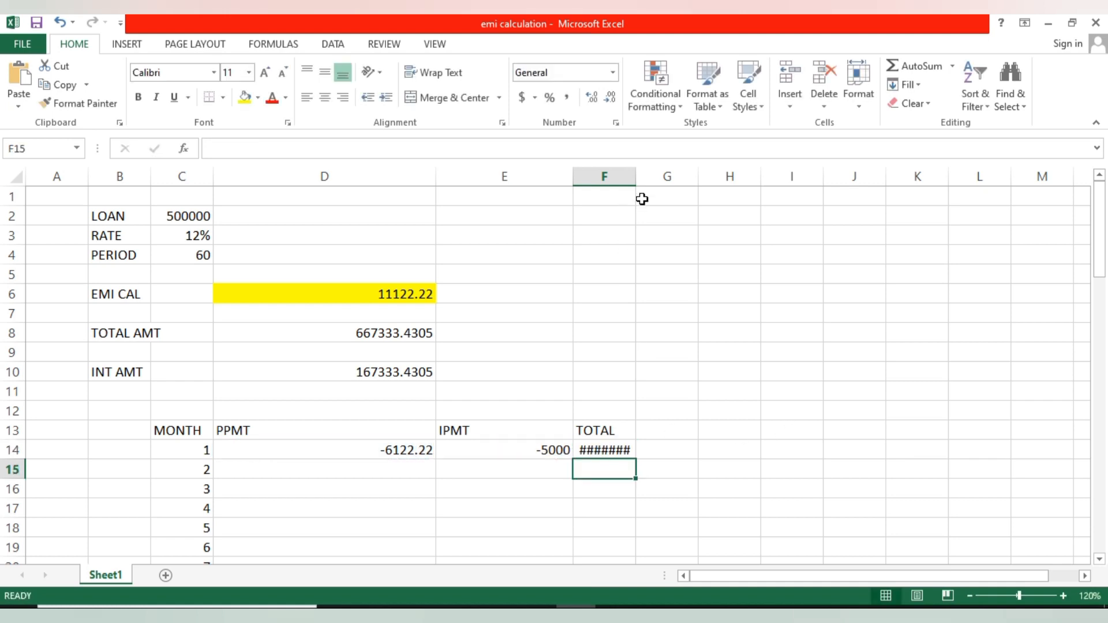
pyautogui.moveTo(635, 181); pyautogui.dragTo(657, 180)
pyautogui.click(720, 430)
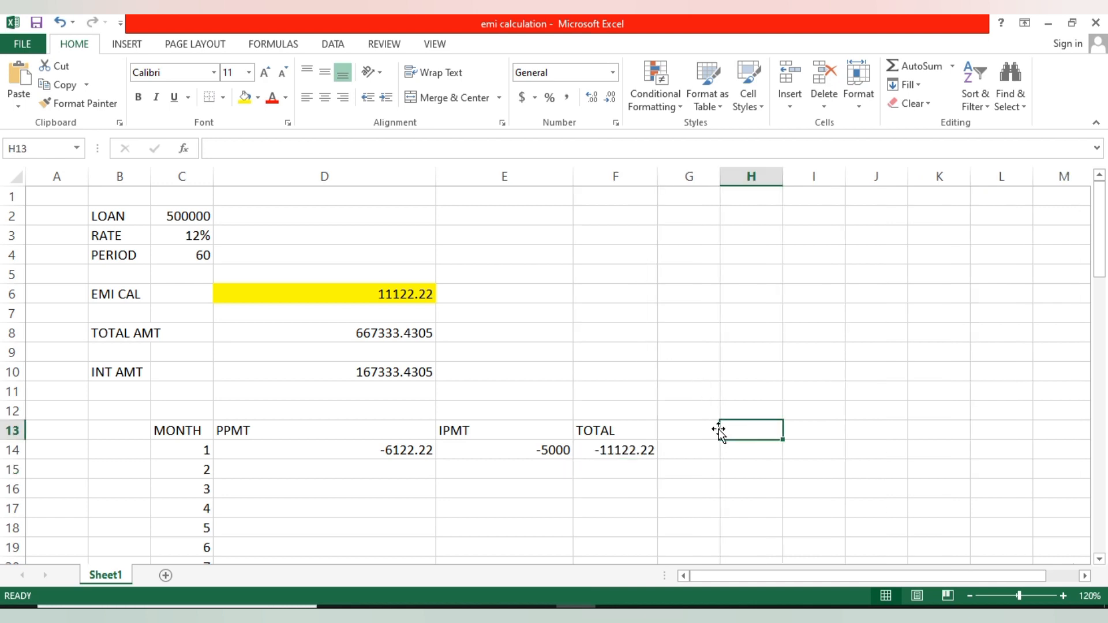
# Step: Put a minus sign before the loan amount C2 in the month 1 PPMT formula in D14
pyautogui.click(405, 451)
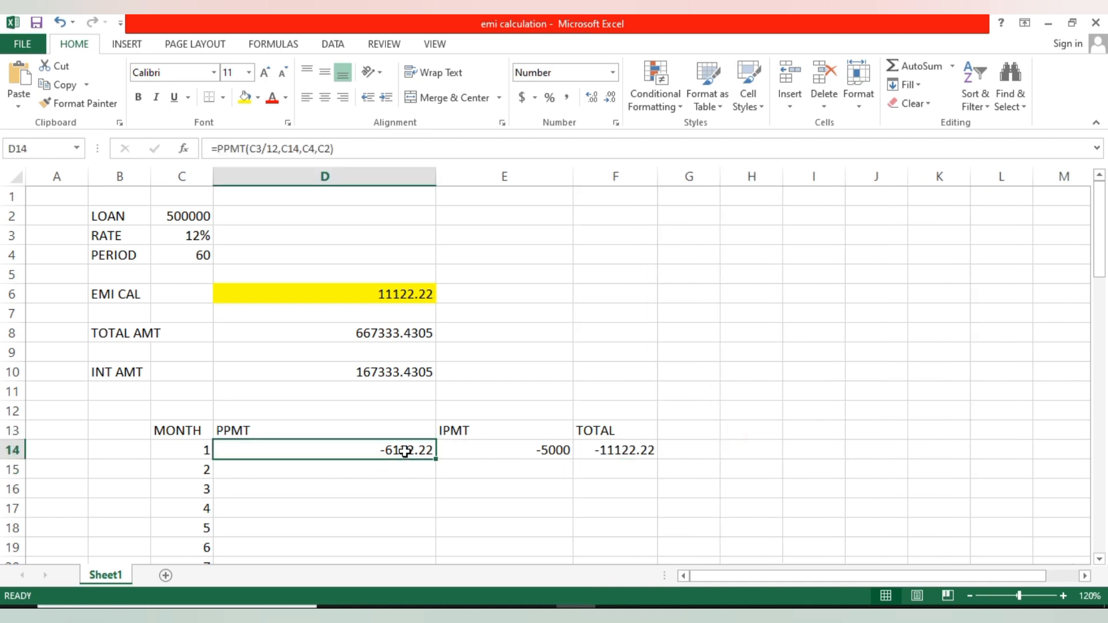
pyautogui.click(318, 148)
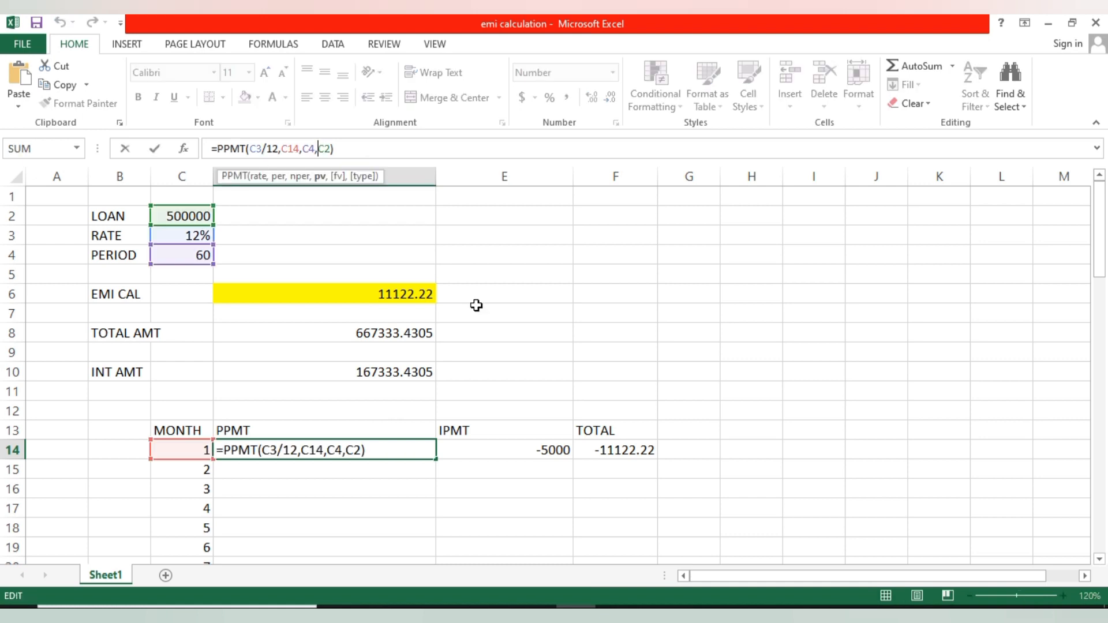
pyautogui.write('-')
pyautogui.press('Return')
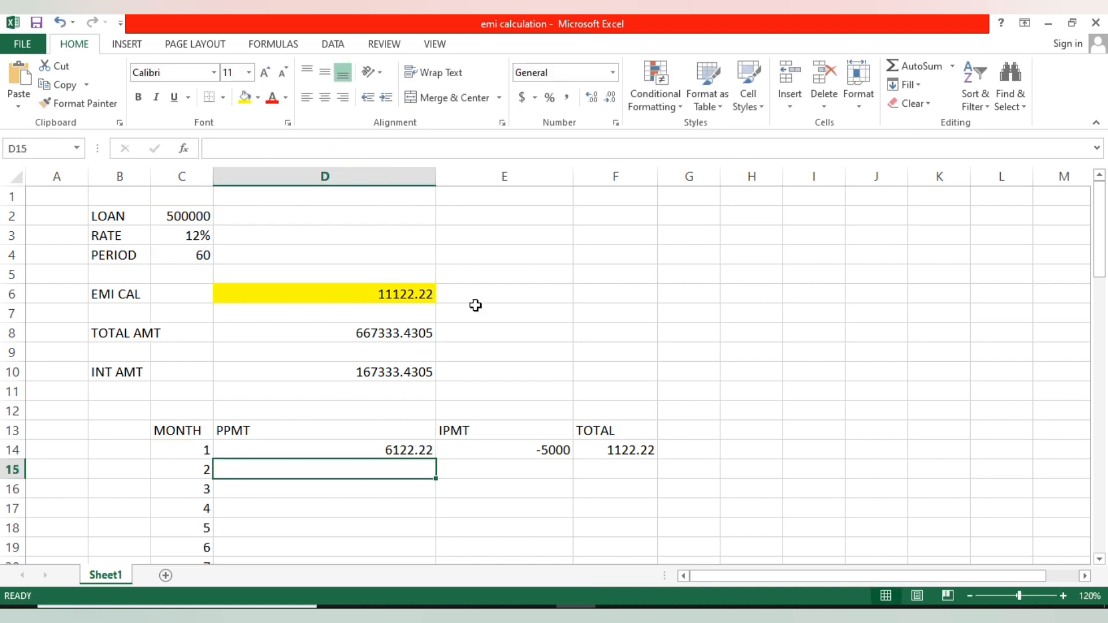
# Step: Negate the loan amount reference in the month 1 IPMT formula, making E14 =IPMT(C3/12,C14,C4,-C2)
pyautogui.click(542, 452)
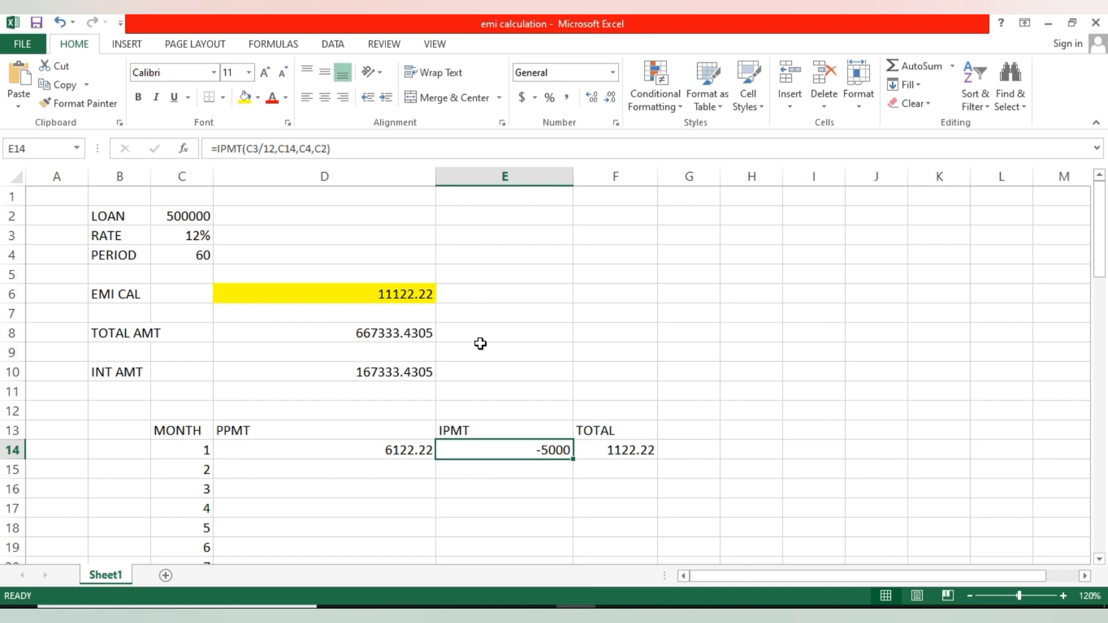
pyautogui.click(315, 149)
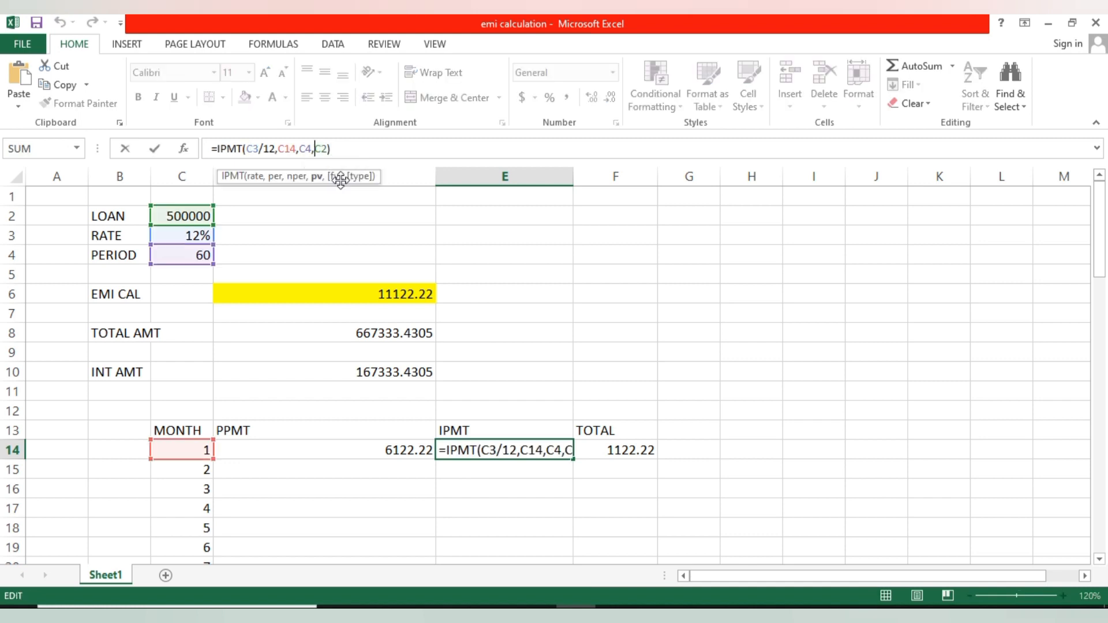
pyautogui.write('-')
pyautogui.press('Return')
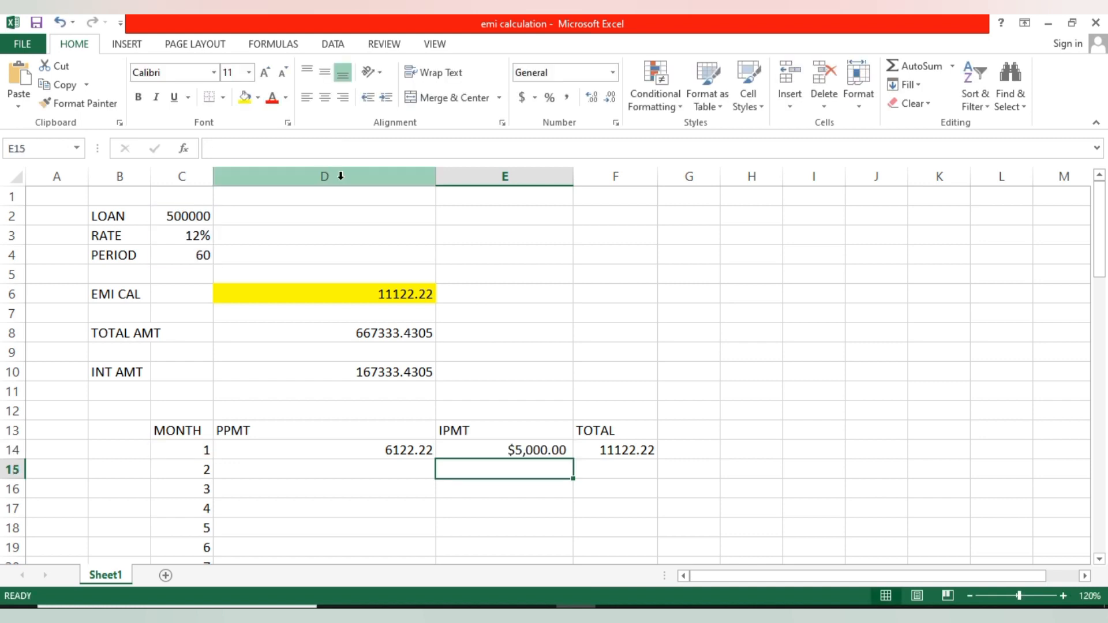
# Step: Change the number format of the month 1 IPMT cell E14 to Number
pyautogui.click(531, 450)
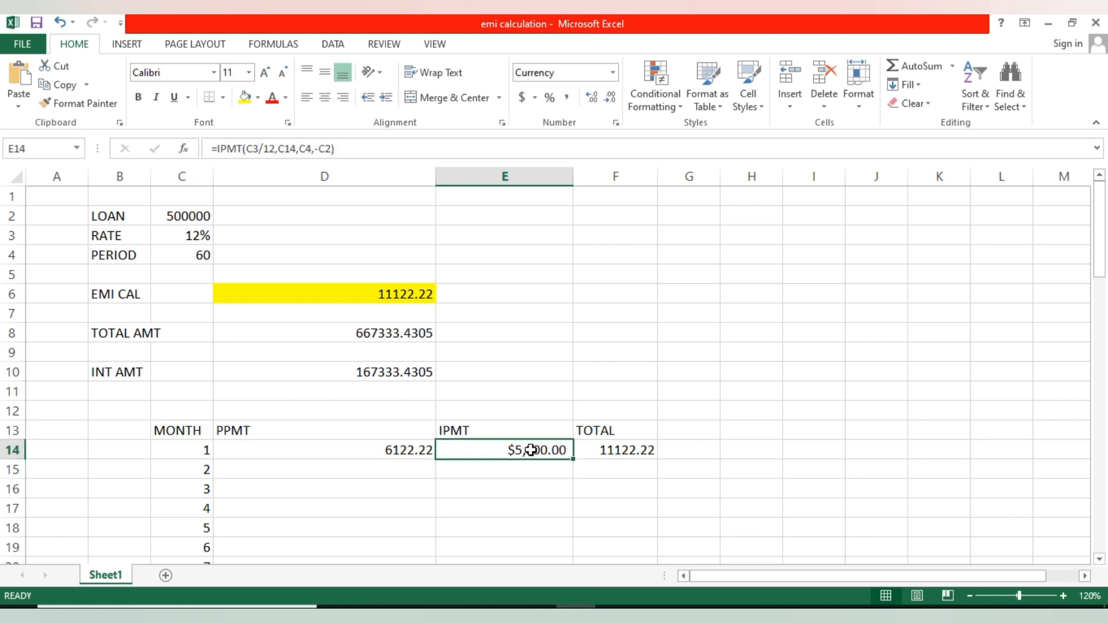
pyautogui.click(612, 72)
pyautogui.click(572, 146)
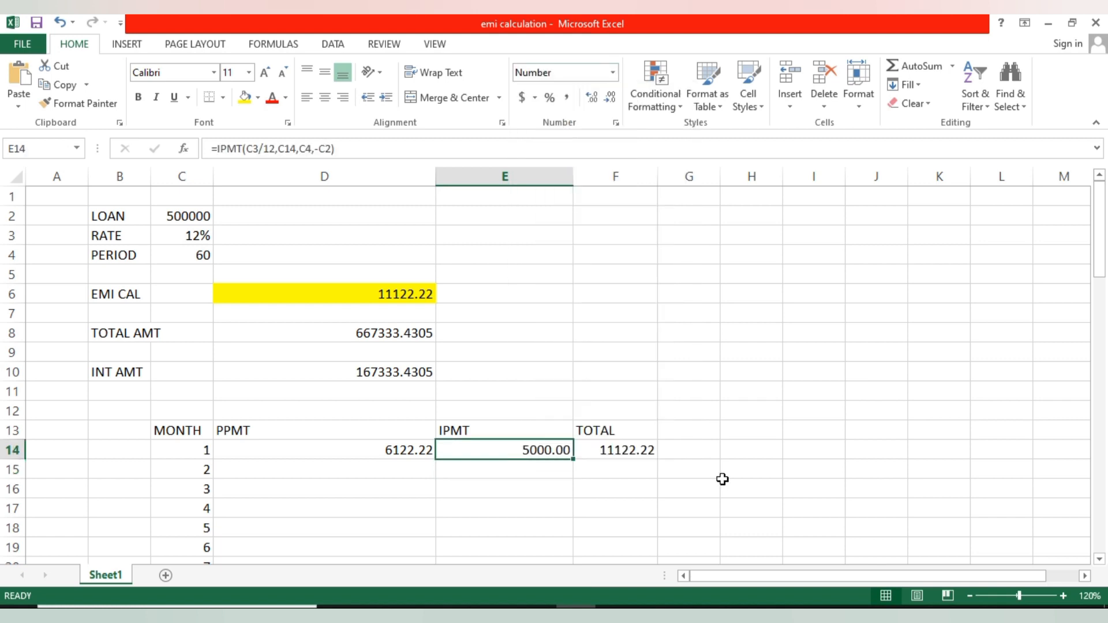
pyautogui.click(722, 454)
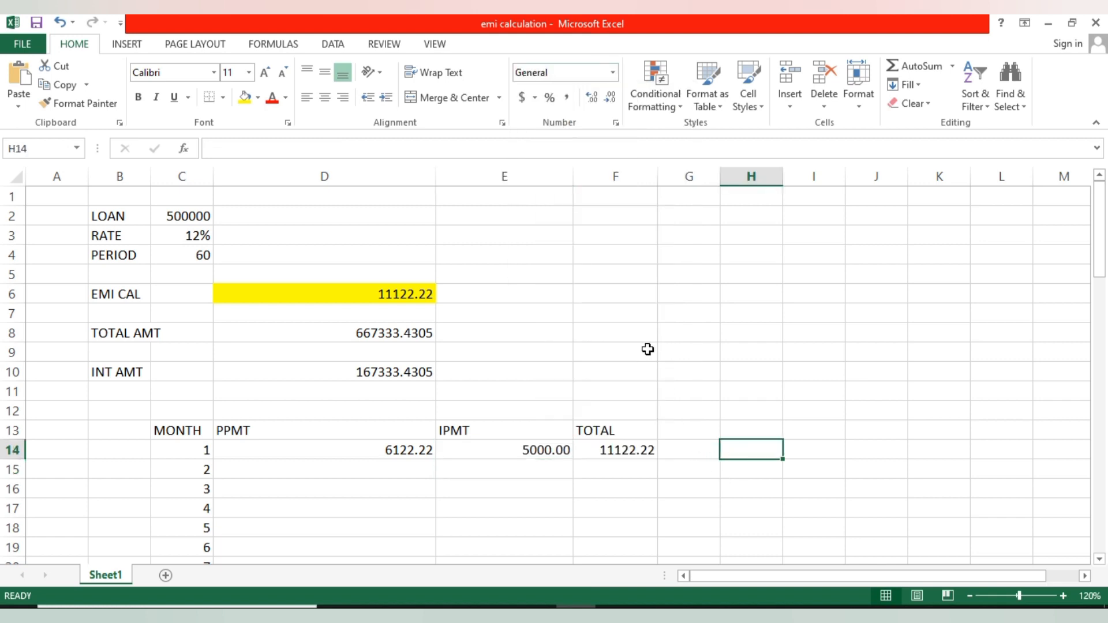
# Step: Try to fill the PPMT formula from D14 down to D18 for months 2 to 5
pyautogui.scroll(-1, 573, 287)
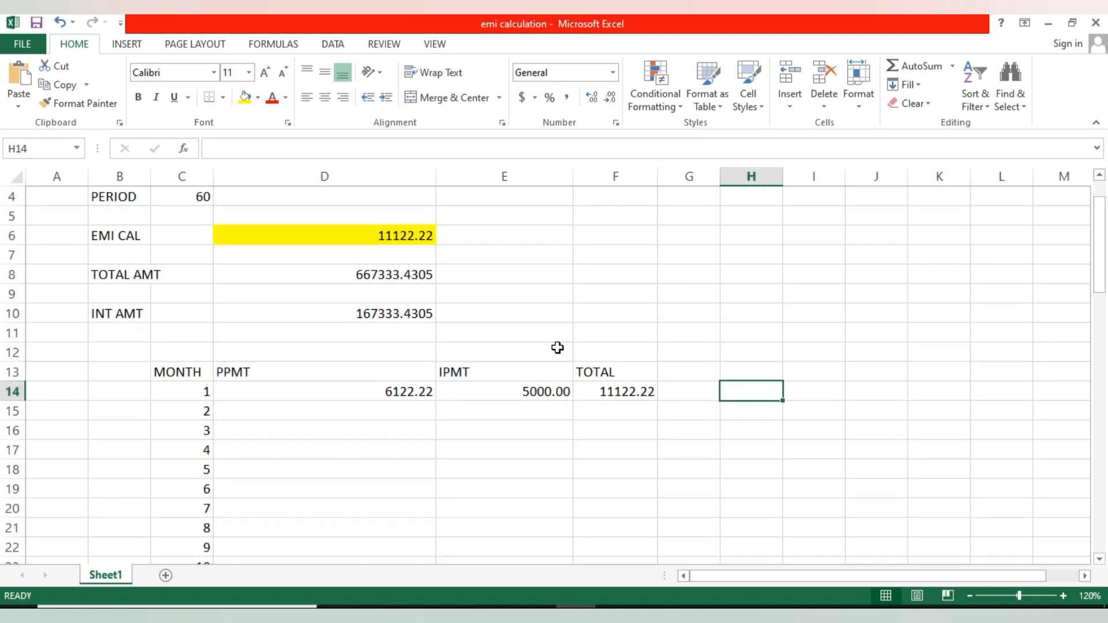
pyautogui.click(430, 427)
pyautogui.scroll(-1, 409, 369)
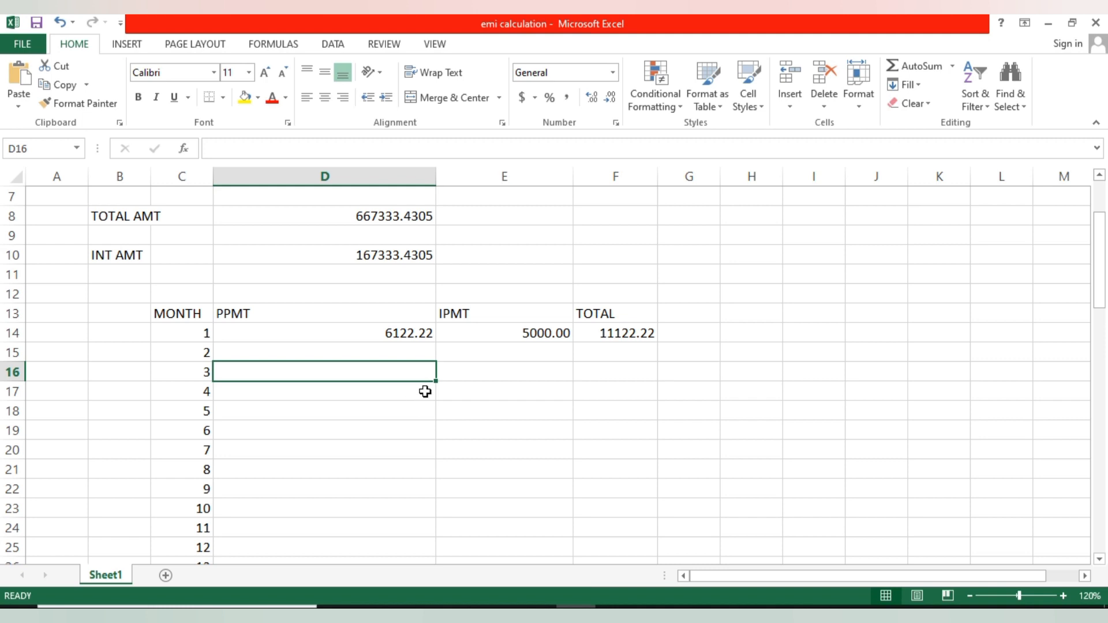
pyautogui.click(445, 386)
pyautogui.click(415, 331)
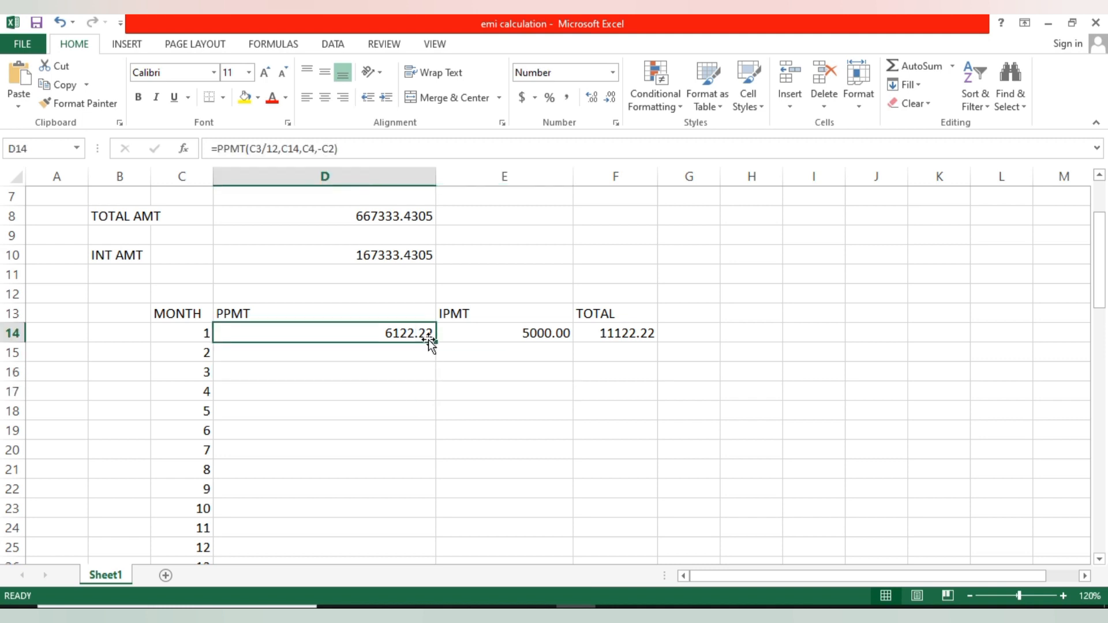
pyautogui.moveTo(435, 342)
pyautogui.mouseDown()
pyautogui.moveTo(425, 403)
pyautogui.moveTo(462, 431)
pyautogui.mouseUp()
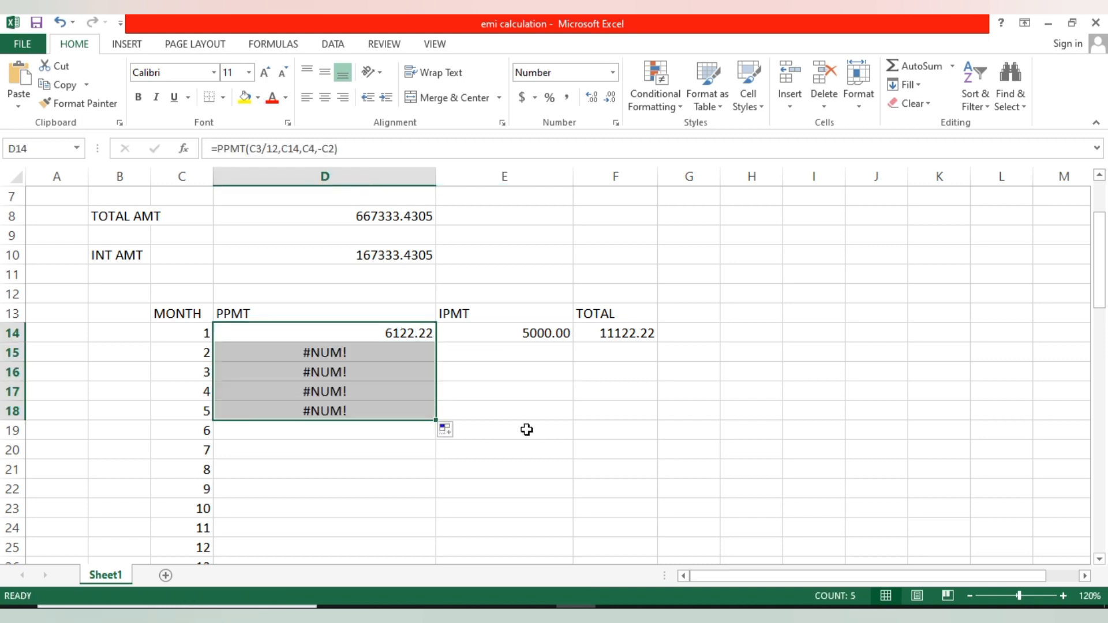
pyautogui.click(520, 425)
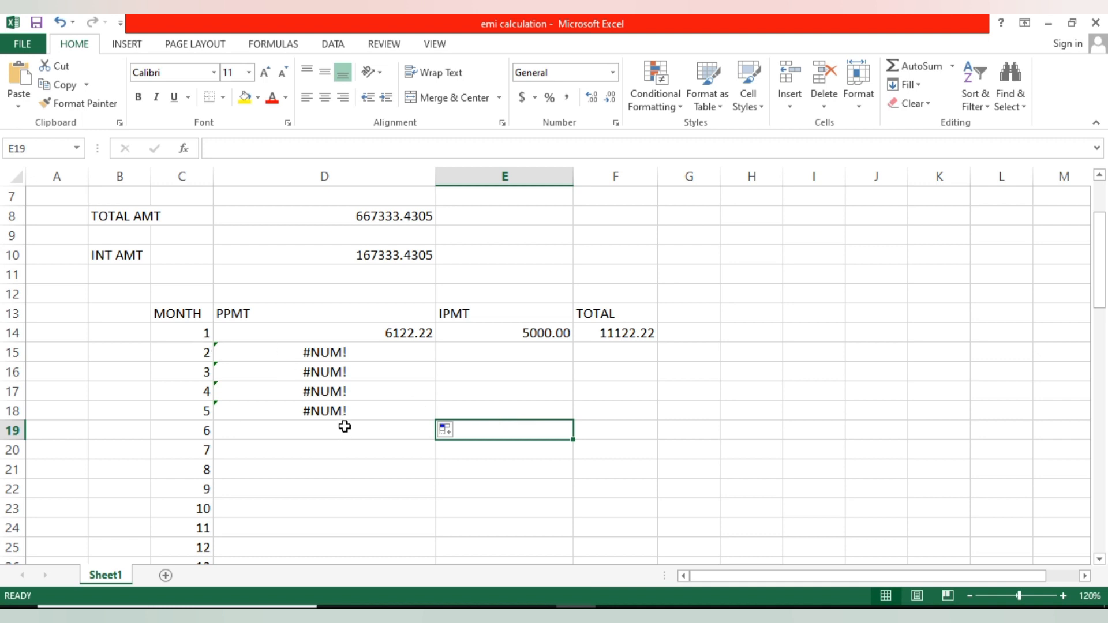
# Step: Clear the copied PPMT formulas for months 2 to 5 from D15 to D18
pyautogui.moveTo(366, 351); pyautogui.dragTo(353, 407)
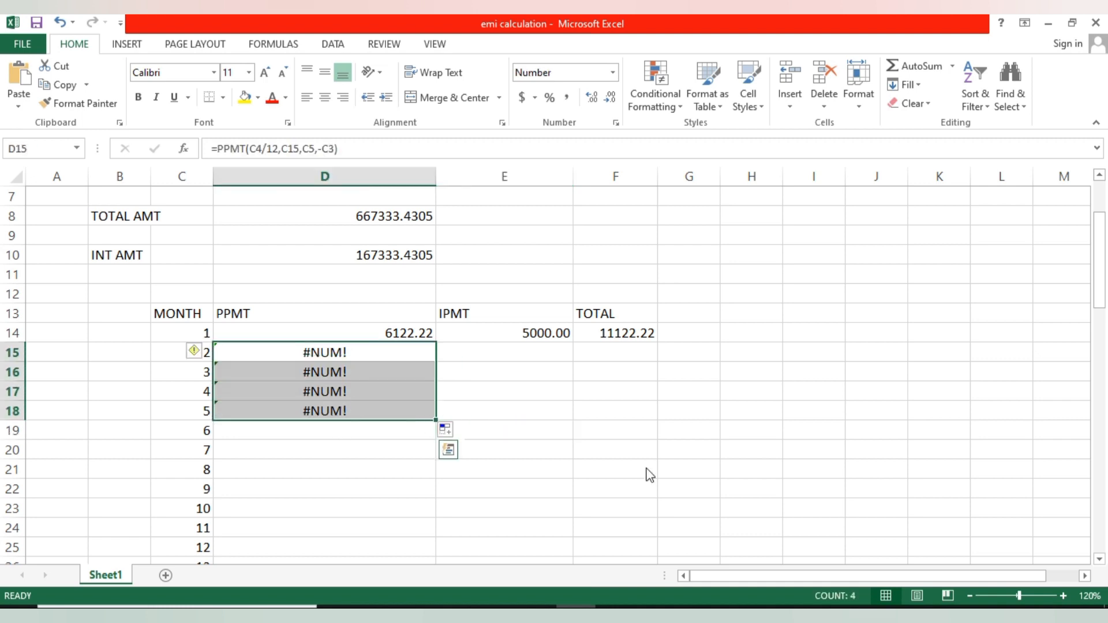
pyautogui.press('BackSpace')
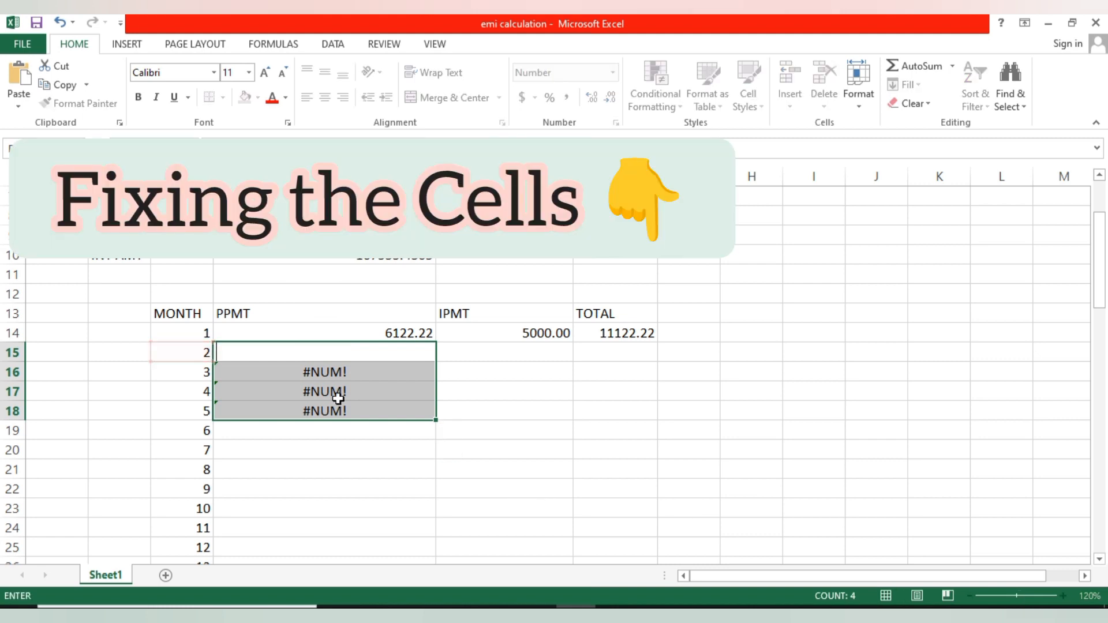
pyautogui.click(507, 451)
pyautogui.moveTo(375, 374); pyautogui.dragTo(372, 403)
pyautogui.press('Delete')
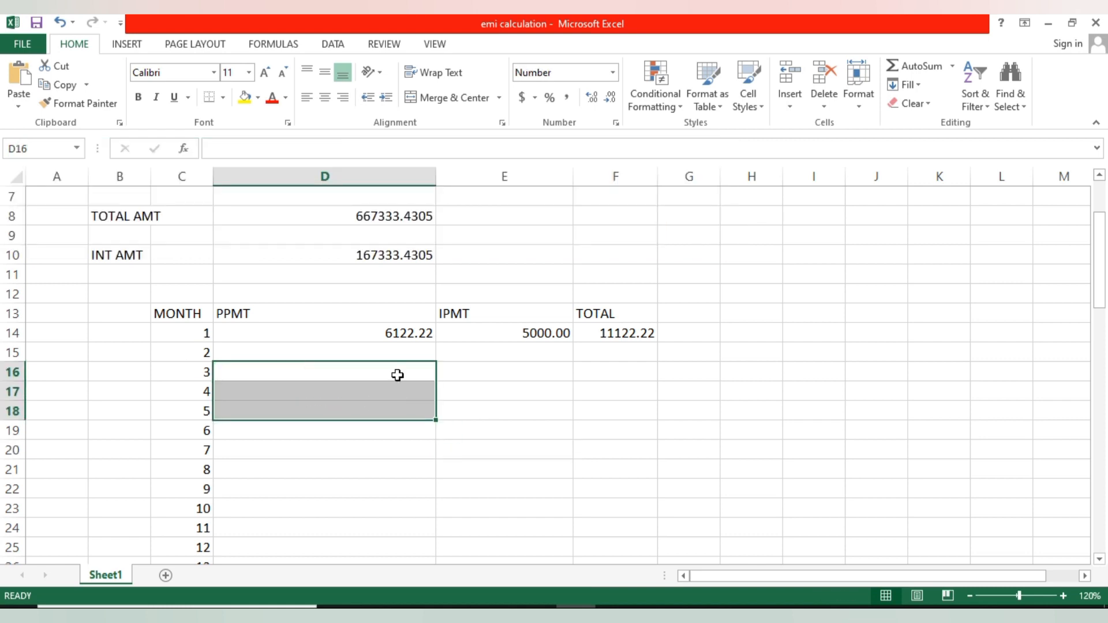
pyautogui.click(514, 427)
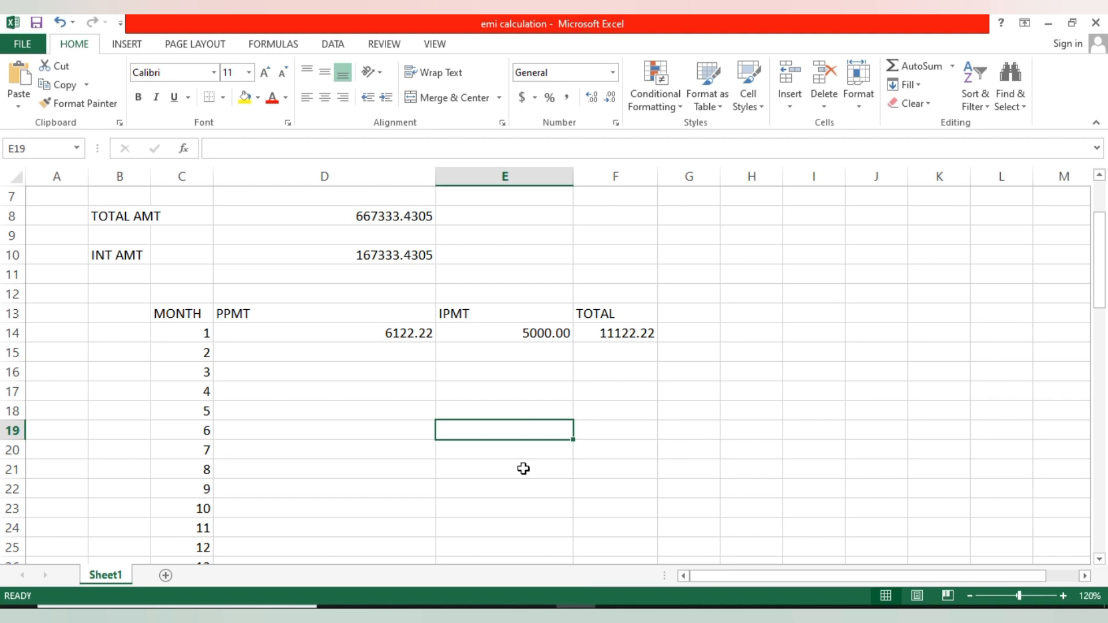
# Step: Edit the PPMT formula in D14 and make its rate reference absolute as $C$3
pyautogui.click(408, 333)
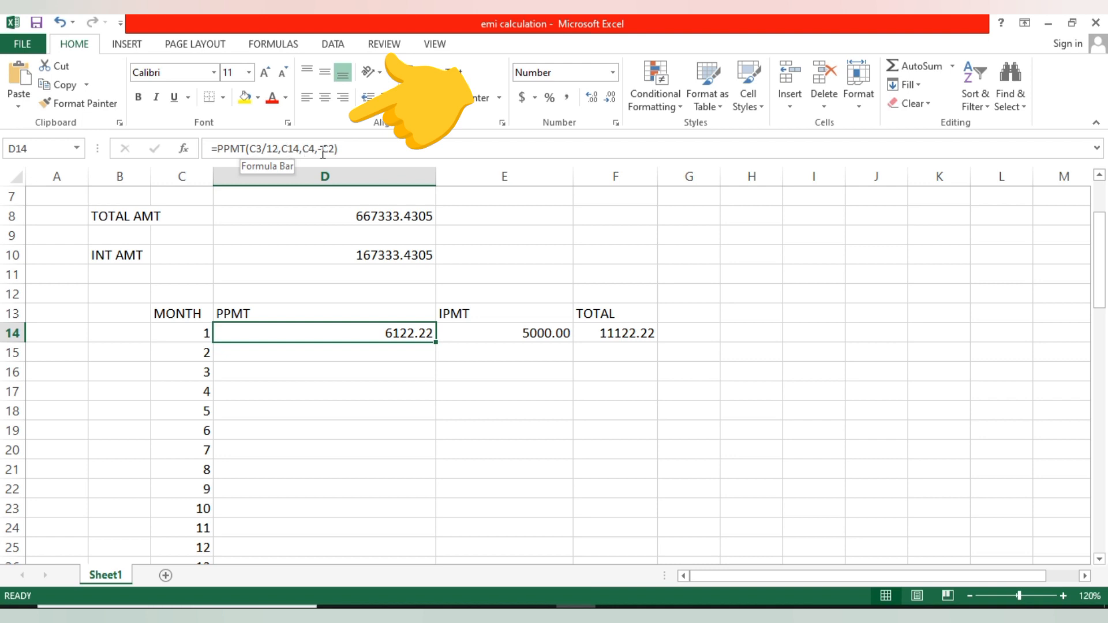
pyautogui.click(252, 148)
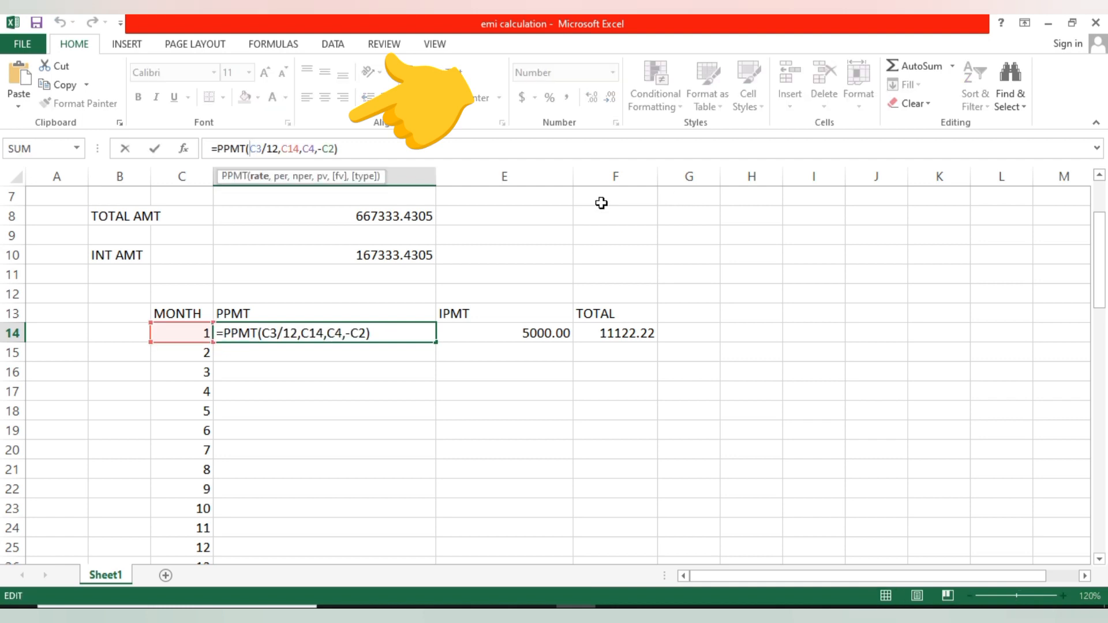
pyautogui.write('$')
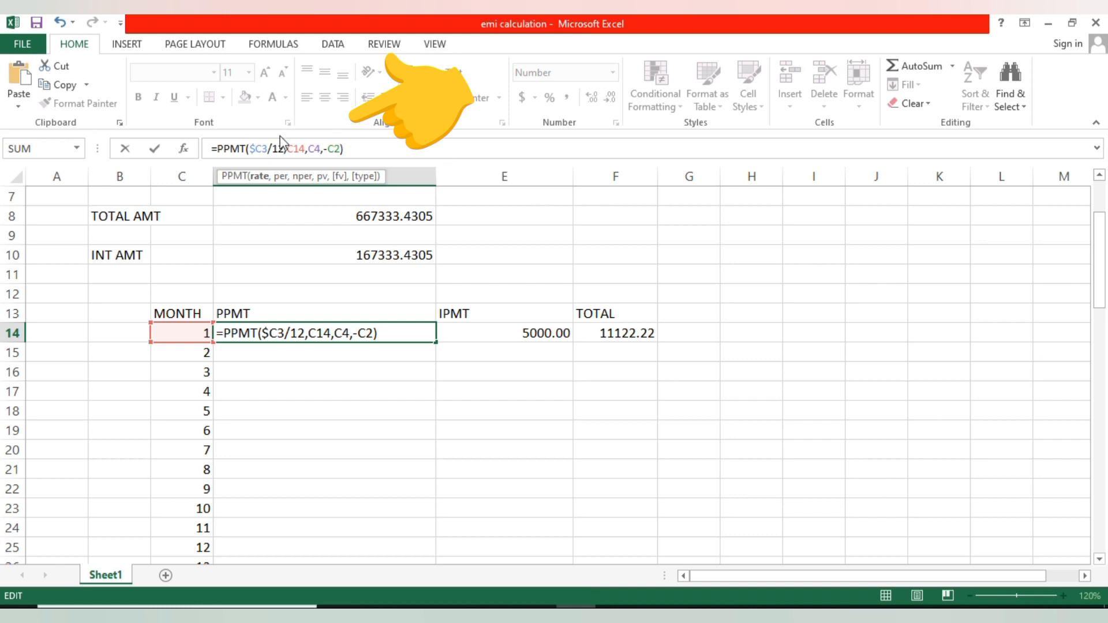
pyautogui.click(263, 148)
pyautogui.write('$')
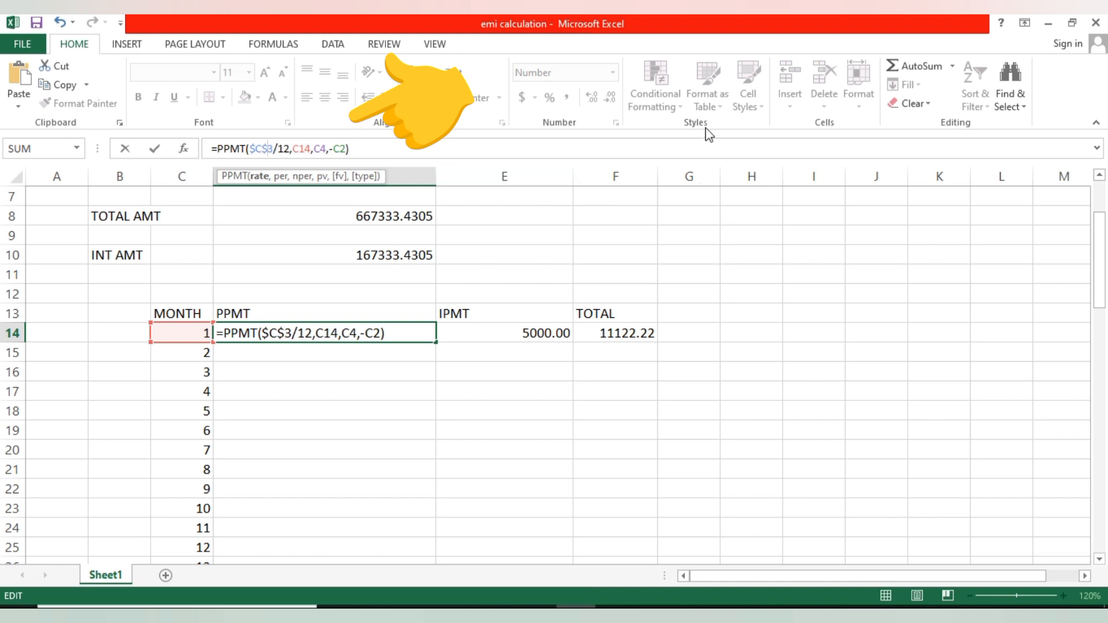
# Step: Make the period reference in the D14 PPMT formula absolute as $C$14
pyautogui.click(293, 148)
pyautogui.write('$')
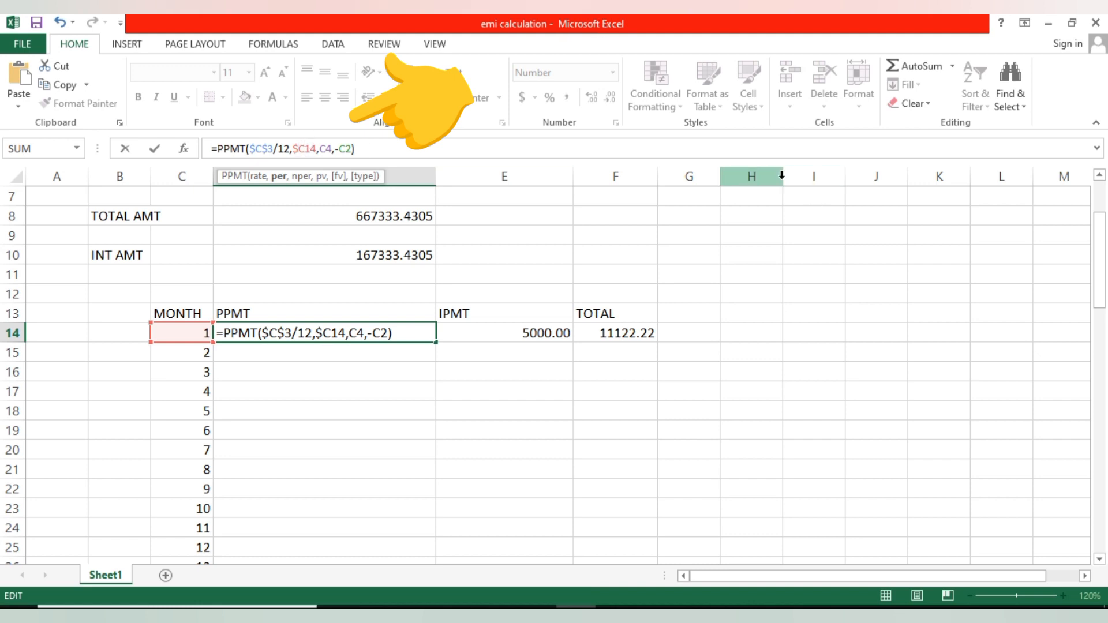
pyautogui.write('$')
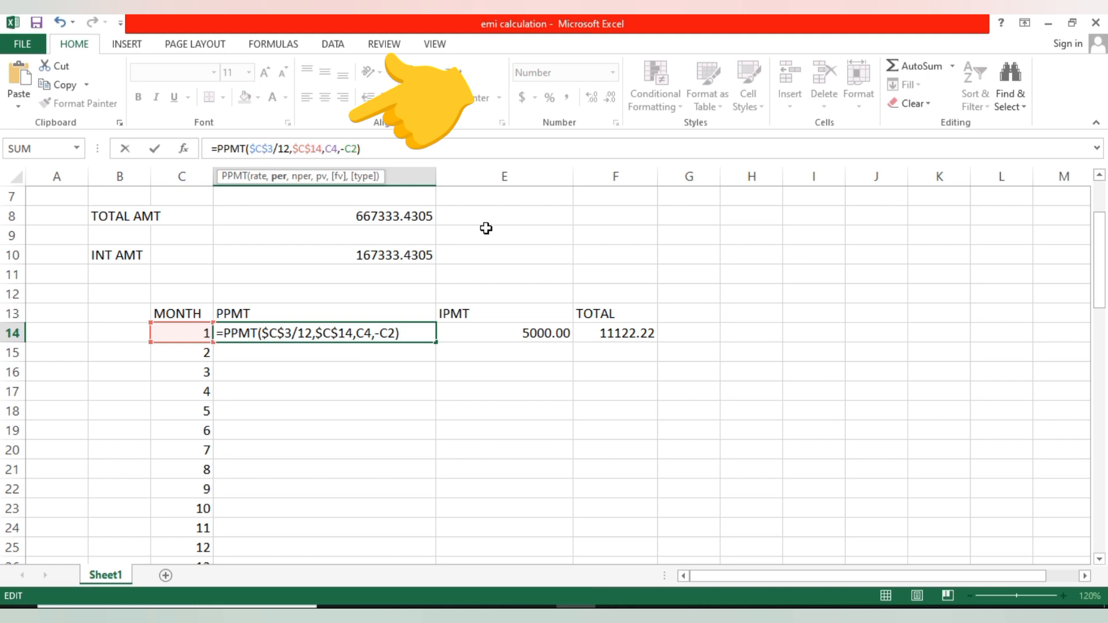
pyautogui.click(325, 148)
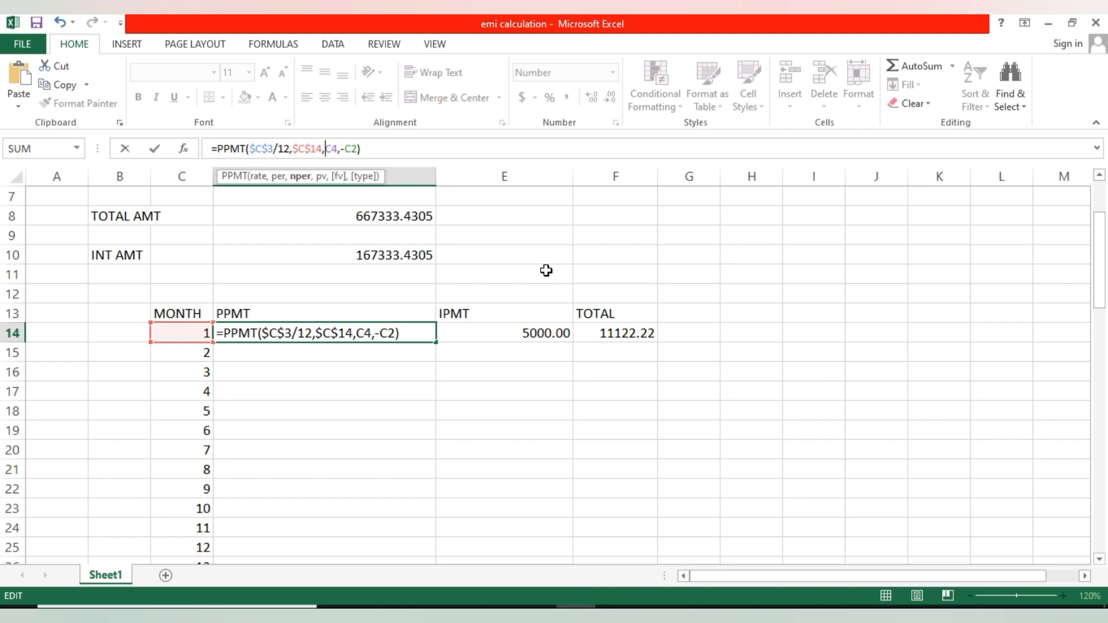
pyautogui.write('$')
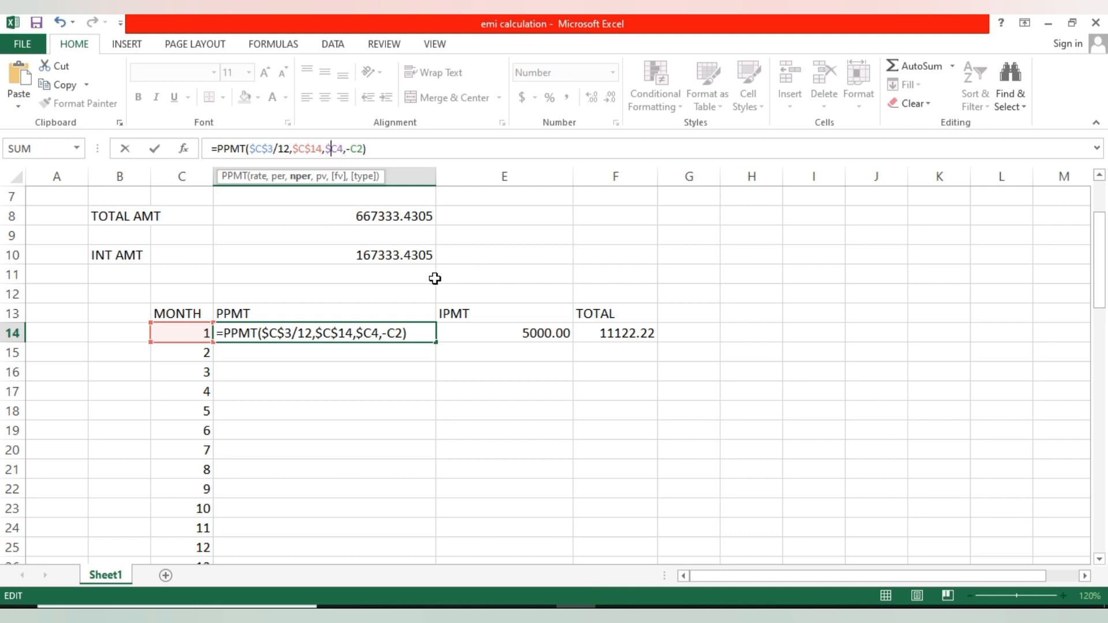
pyautogui.press('BackSpace')
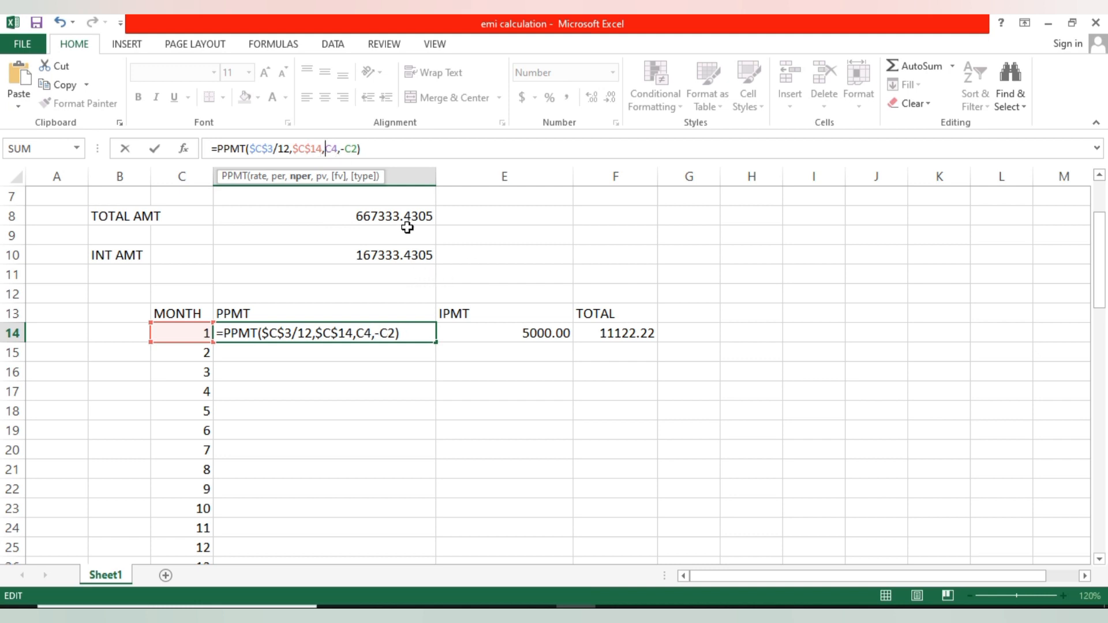
# Step: Make the loan amount reference in the D14 PPMT formula absolute as -$C$2
pyautogui.click(347, 150)
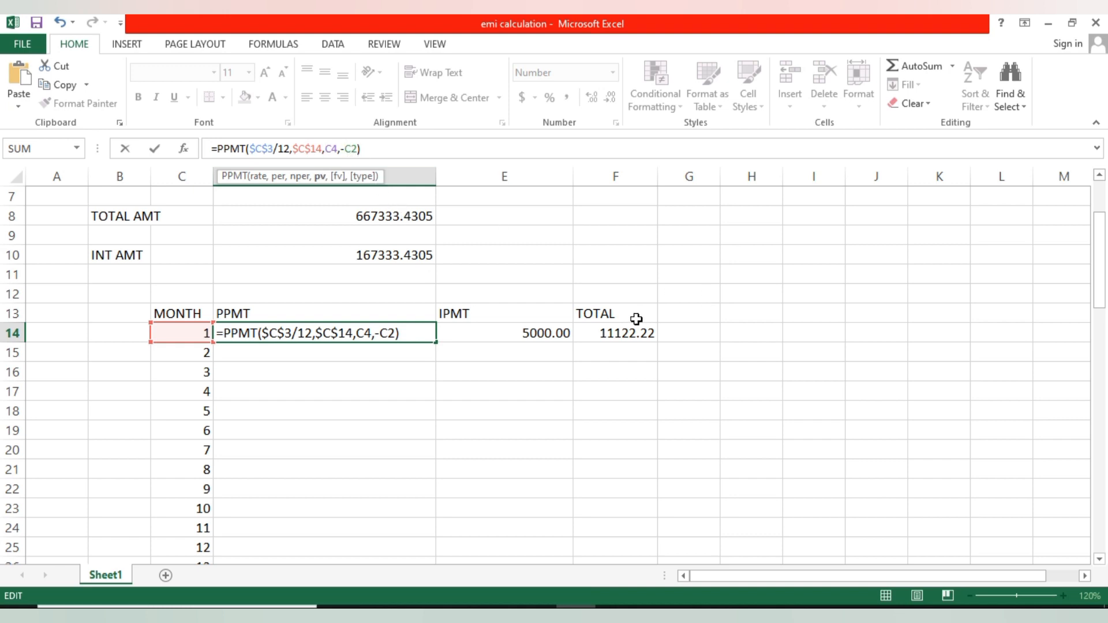
pyautogui.write('$')
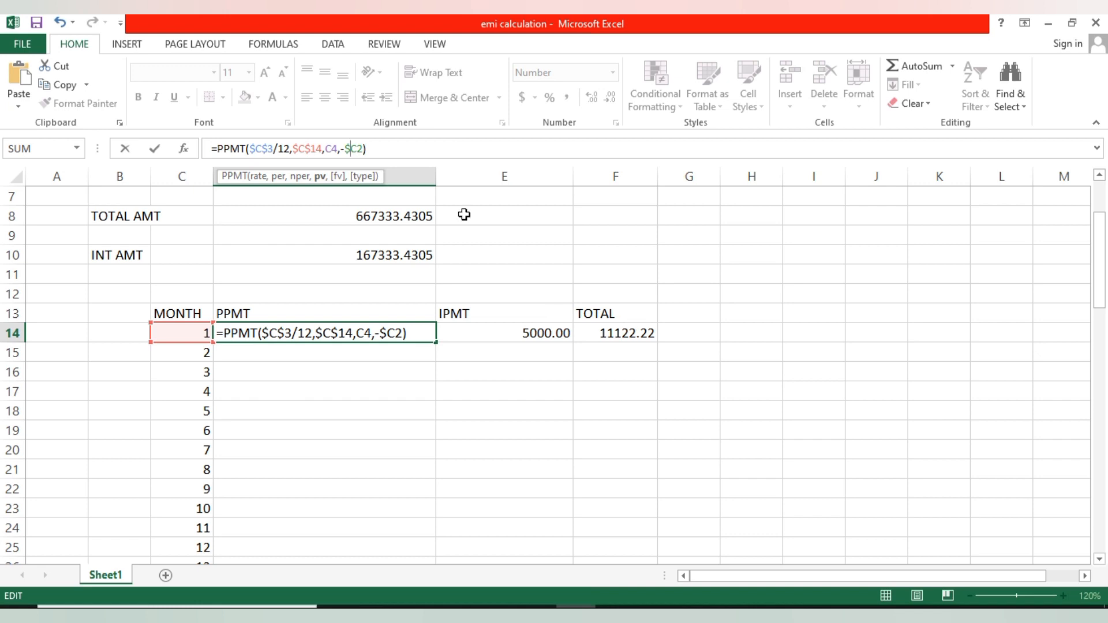
pyautogui.click(359, 148)
pyautogui.write('$')
# Step: Remove both dollar signs from the month reference in the D14 formula so it reads C14
pyautogui.click(301, 147)
pyautogui.press('BackSpace')
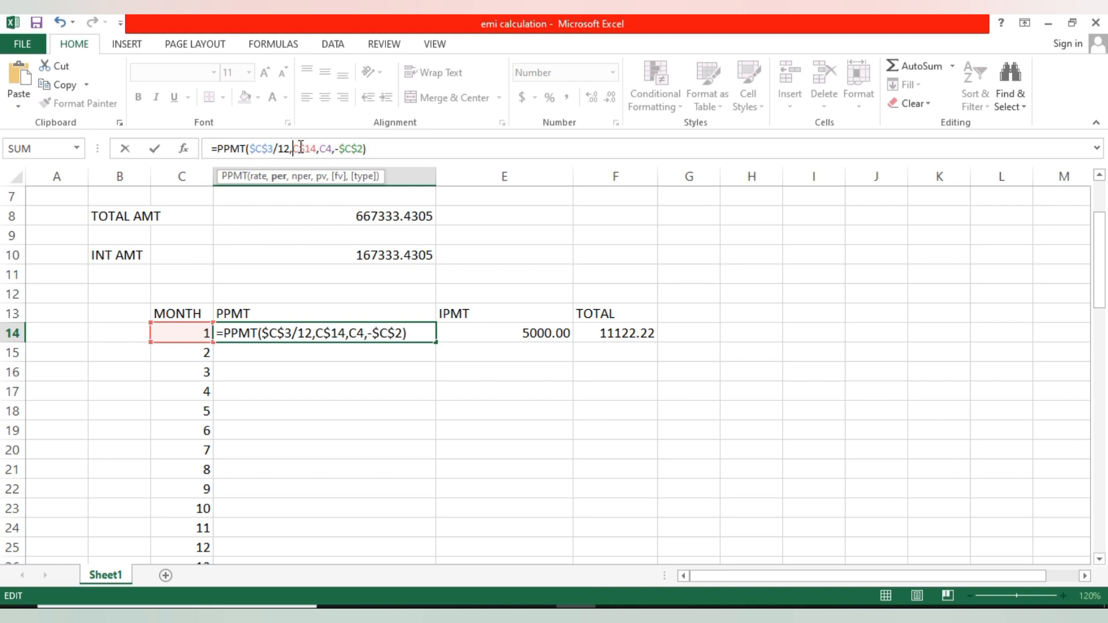
pyautogui.press('BackSpace')
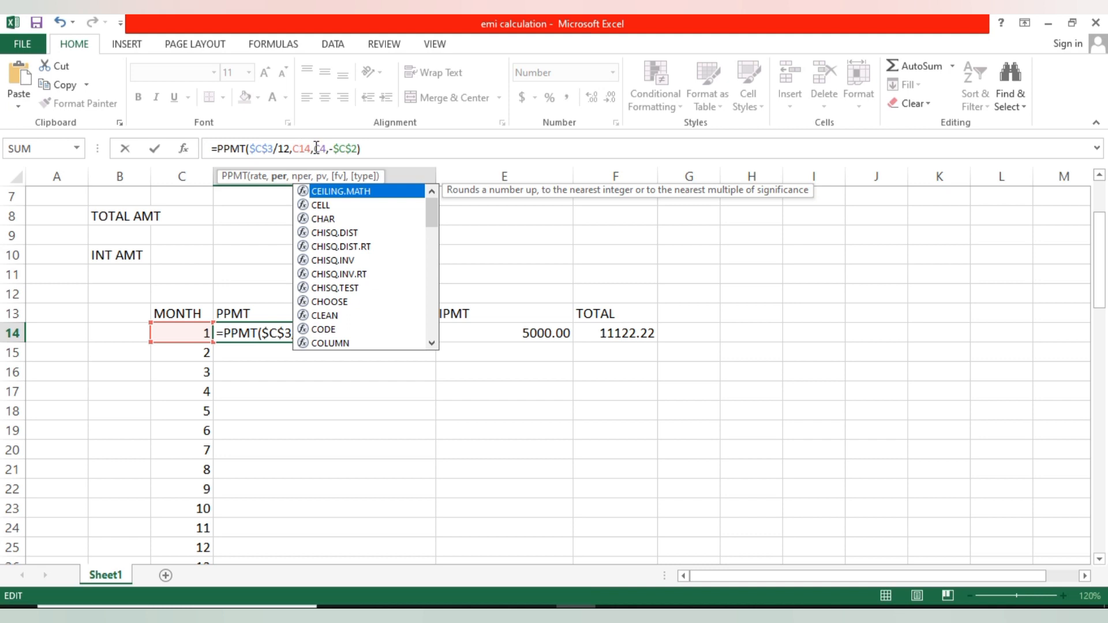
# Step: Make the number-of-payments reference absolute as $C$4 and commit D14 as =PPMT($C$3/12,C14,$C$4,-$C$2)
pyautogui.click(316, 149)
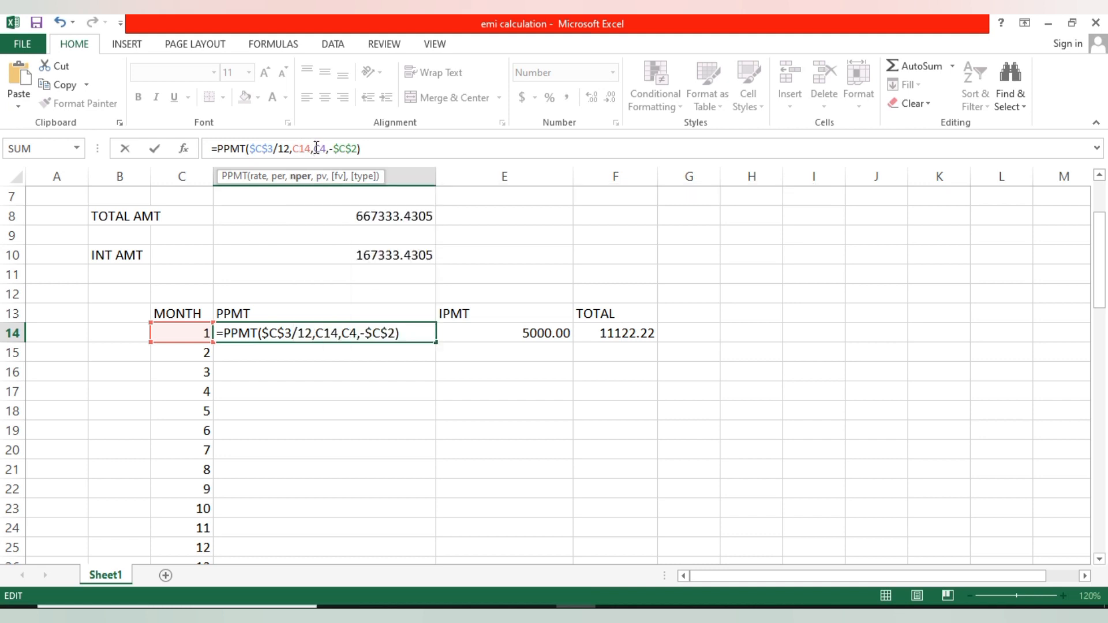
pyautogui.write('$')
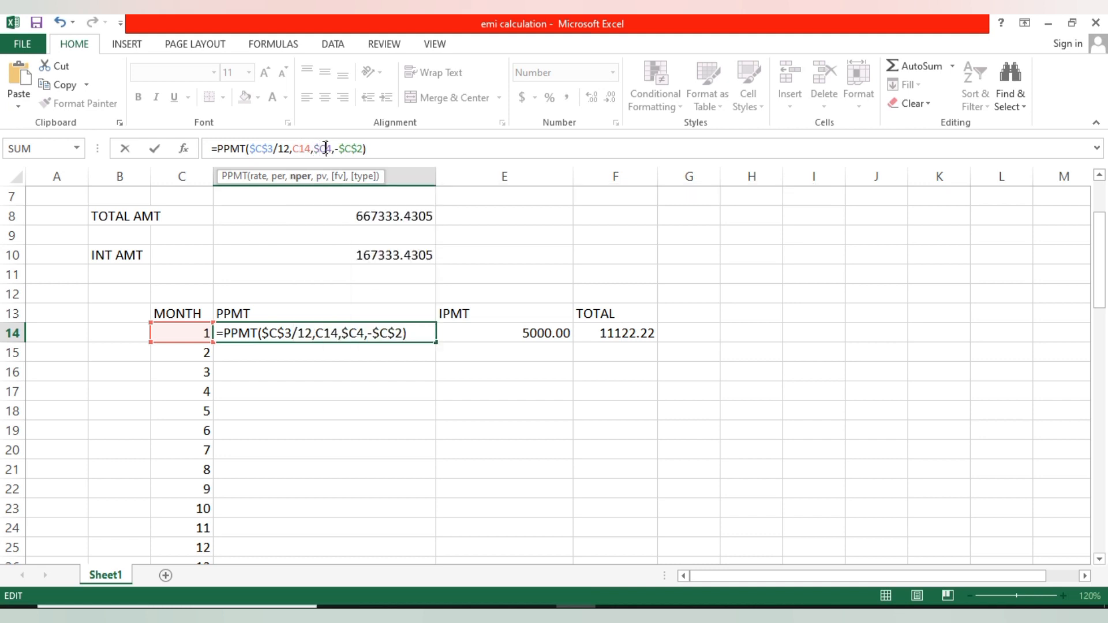
pyautogui.click(325, 148)
pyautogui.write('$')
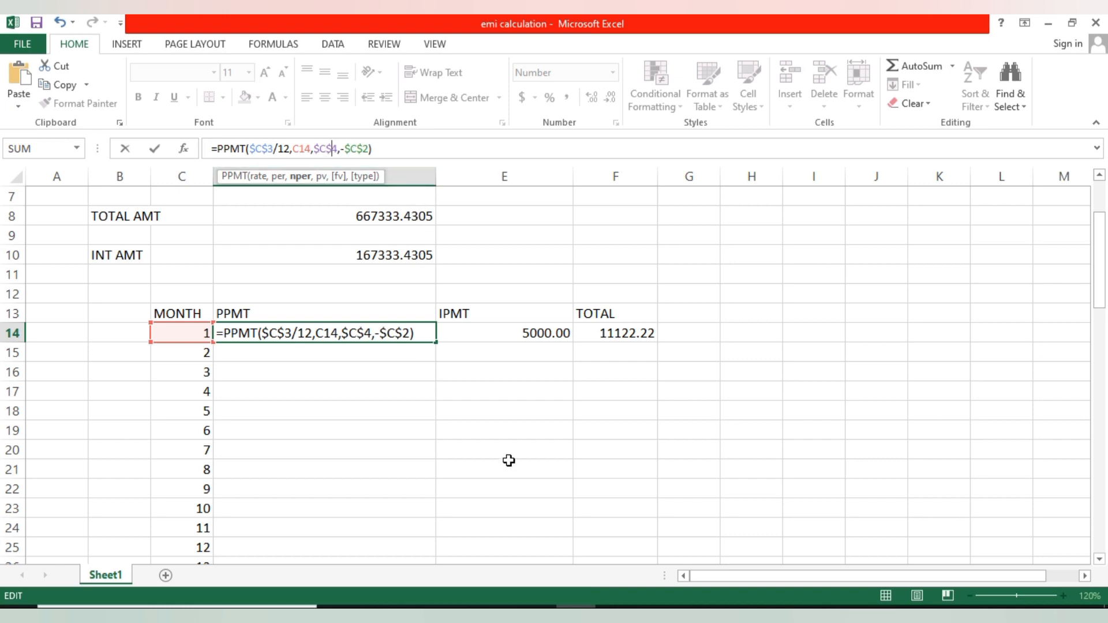
pyautogui.press('Return')
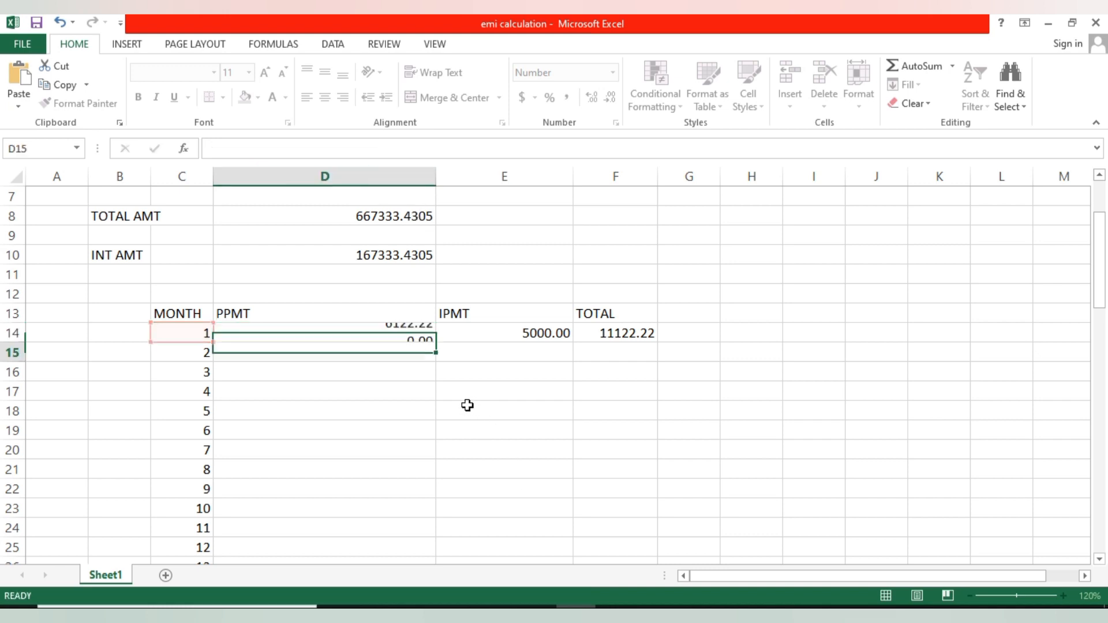
# Step: Fill the PPMT formula from D14 down through month 60 in D73
pyautogui.click(412, 338)
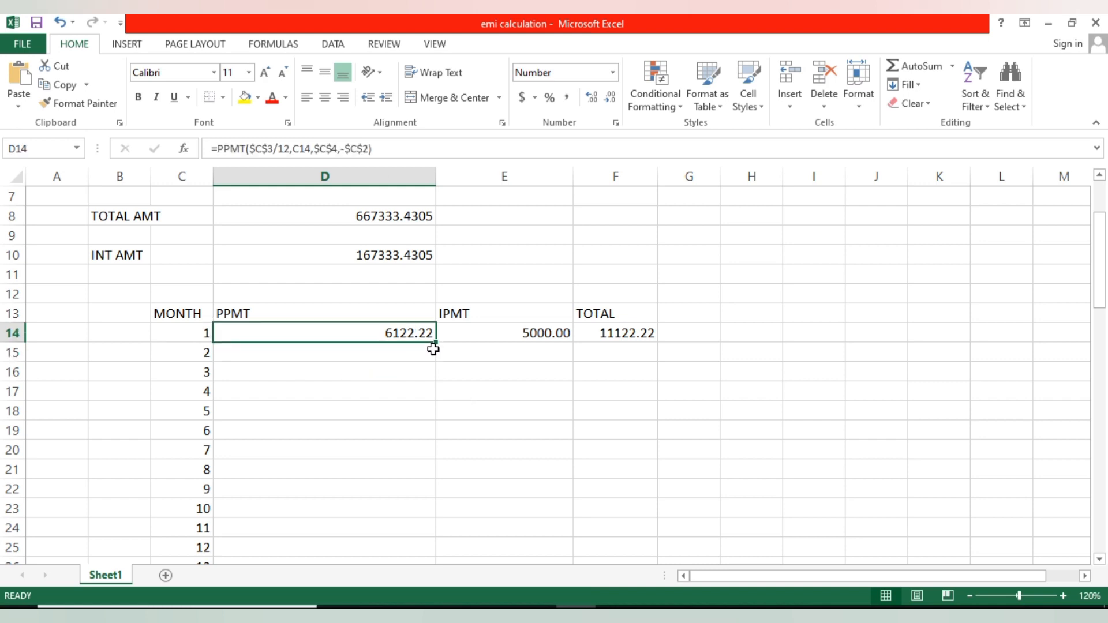
pyautogui.moveTo(433, 342); pyautogui.dragTo(415, 490)
pyautogui.scroll(-1, 489, 455)
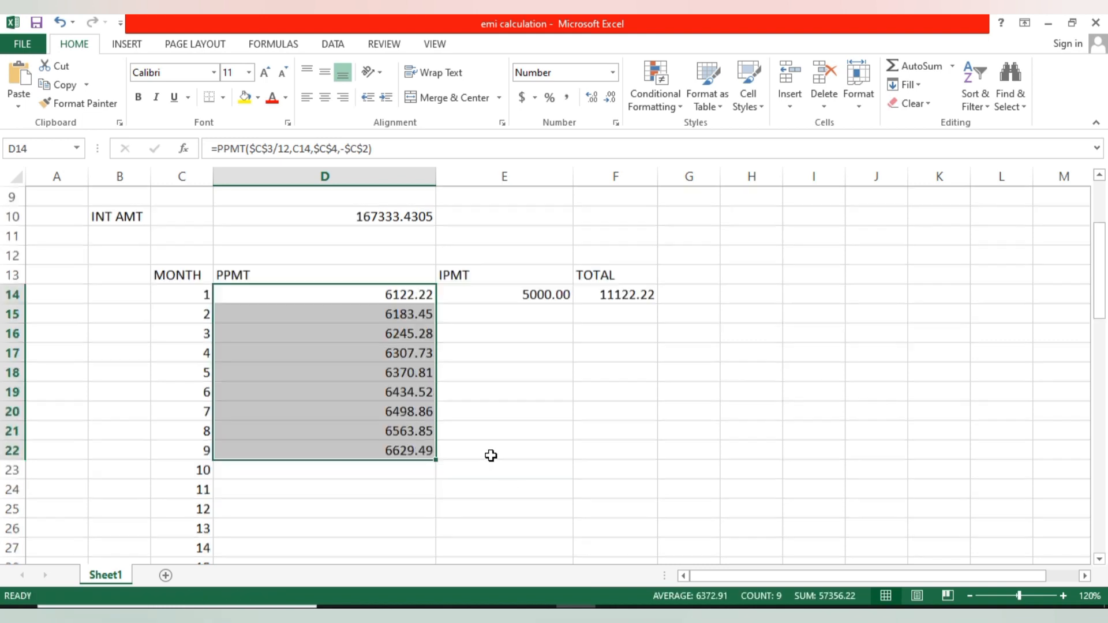
pyautogui.moveTo(436, 440); pyautogui.dragTo(425, 531)
pyautogui.click(574, 436)
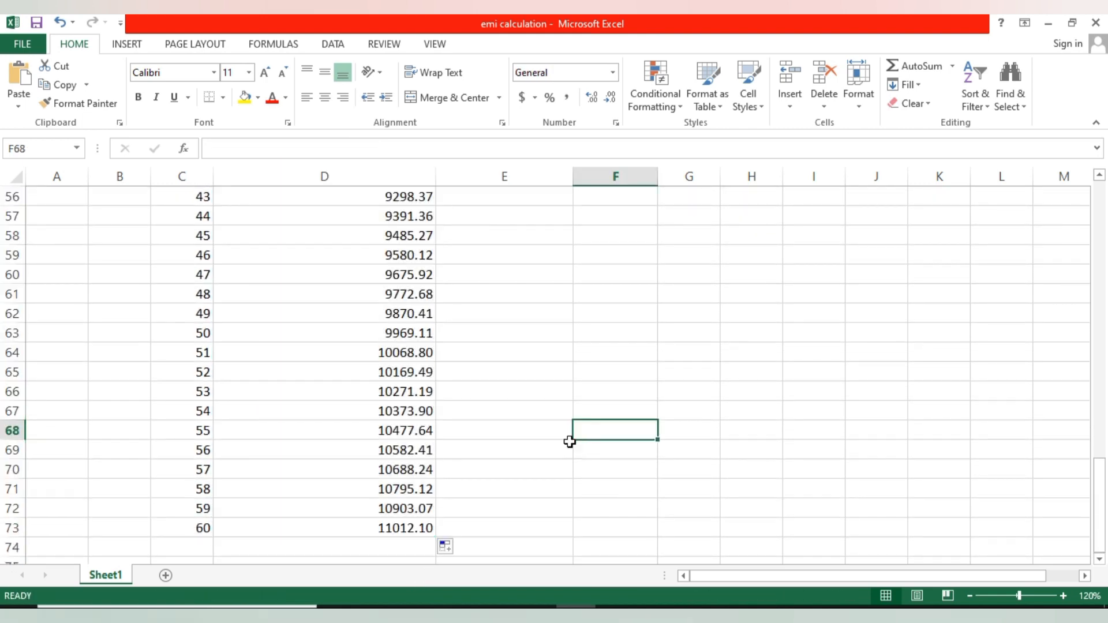
# Step: Centre the PPMT header in D13
pyautogui.scroll(12, 421, 363)
pyautogui.scroll(5, 409, 286)
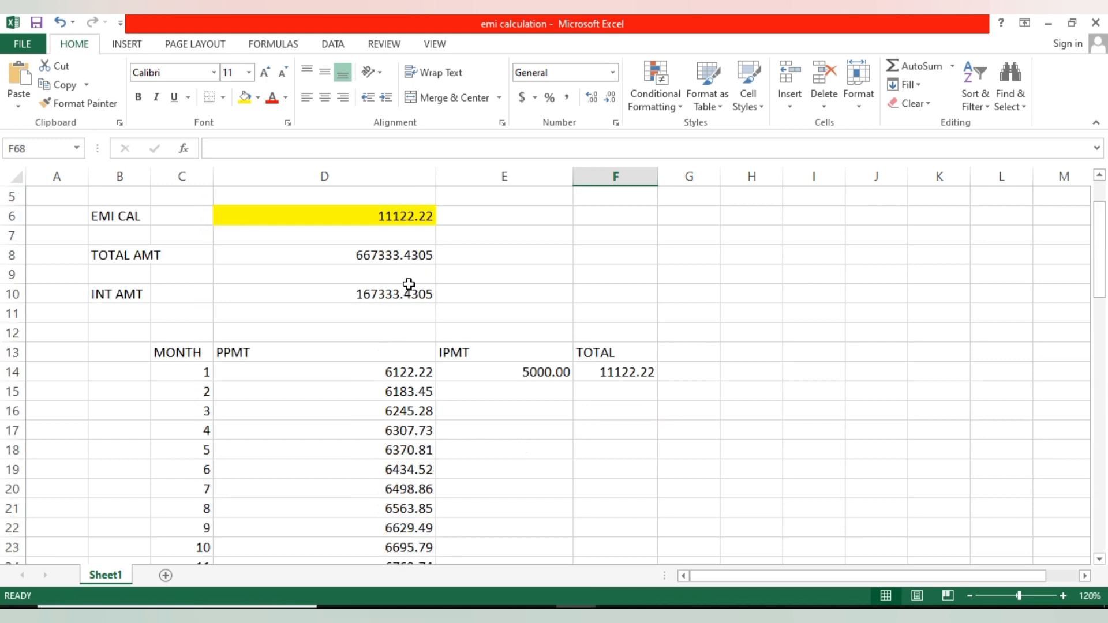
pyautogui.click(323, 348)
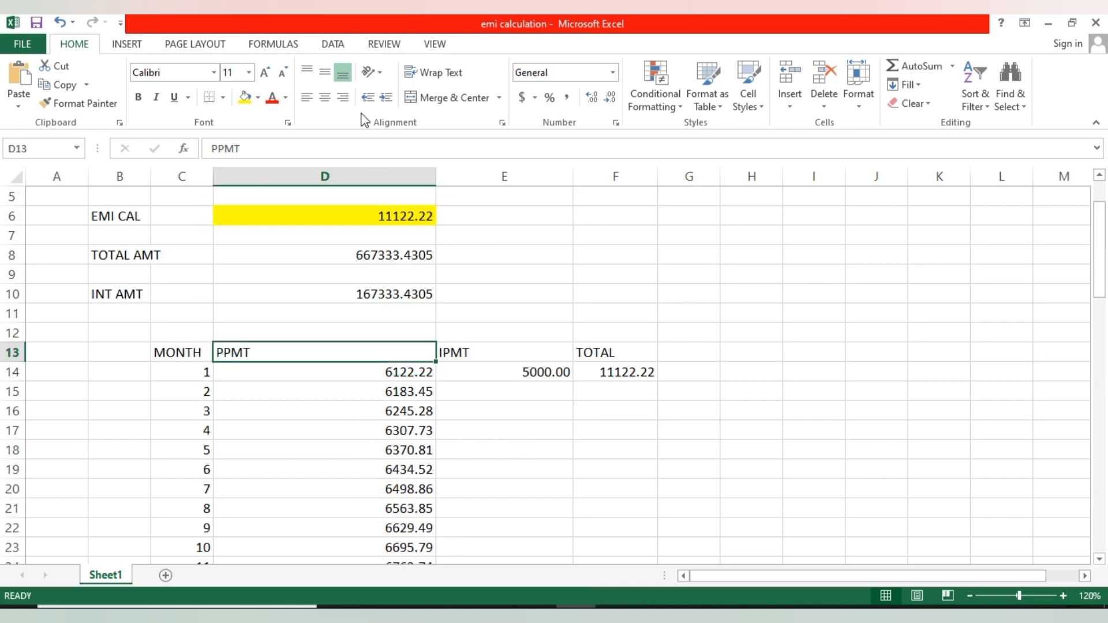
pyautogui.click(325, 100)
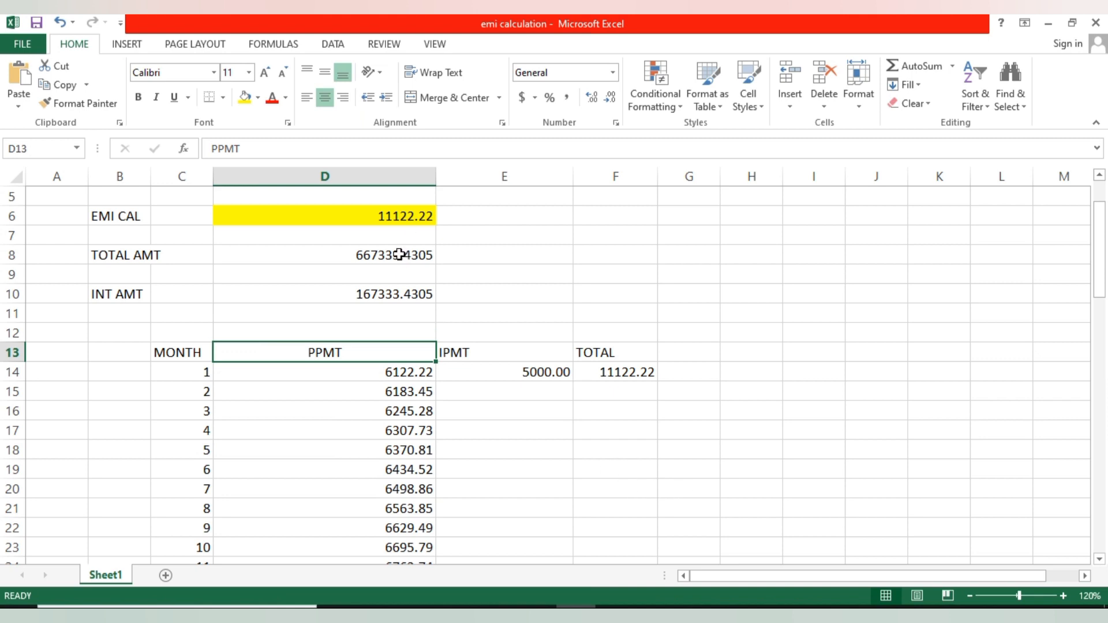
# Step: Compare the PPMT formulas in D14 and D15, and make the rate reference in the E14 IPMT formula absolute as $C$3
pyautogui.click(408, 373)
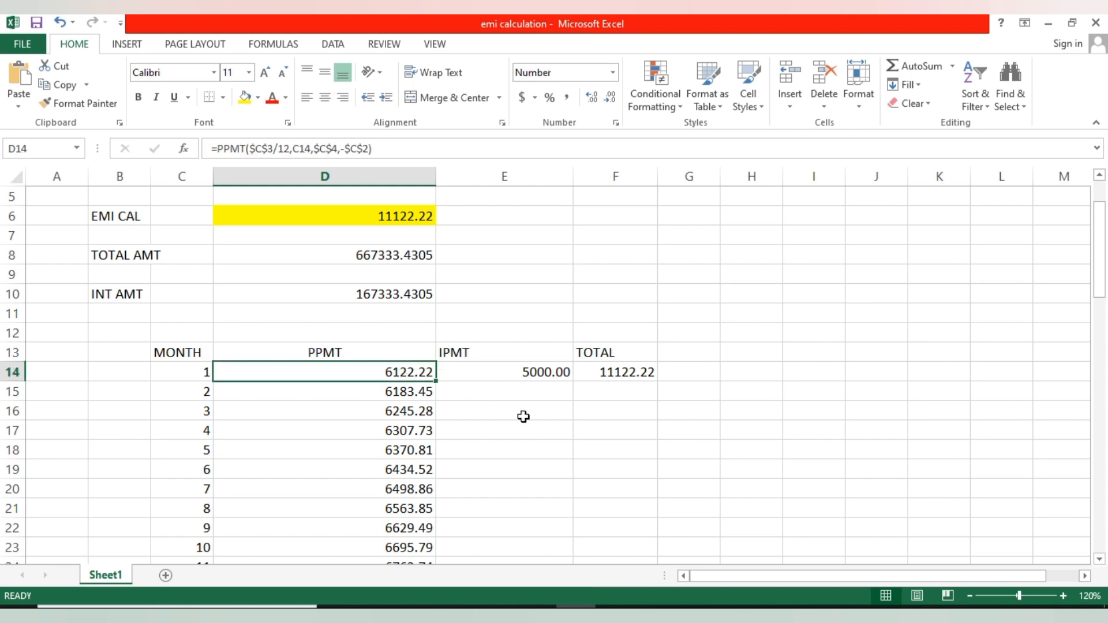
pyautogui.click(398, 392)
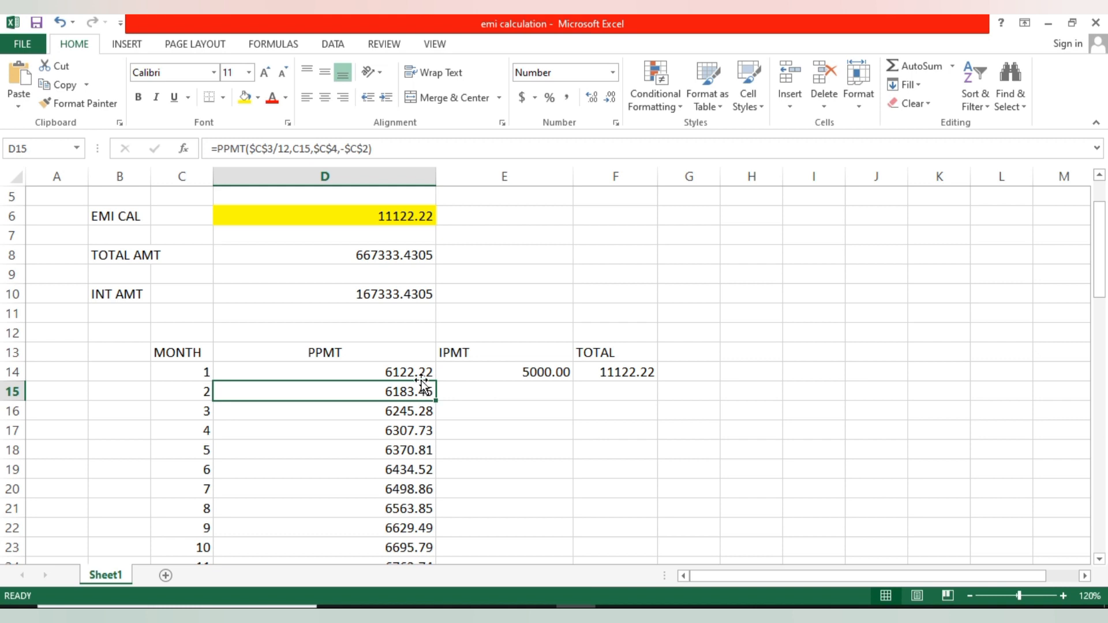
pyautogui.click(527, 372)
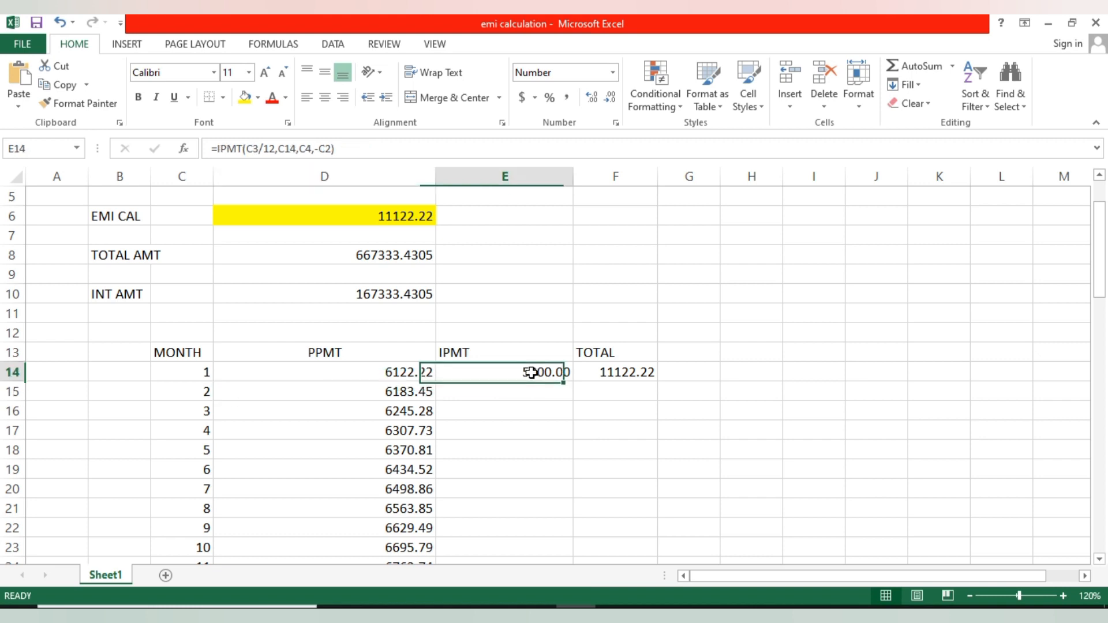
pyautogui.click(252, 151)
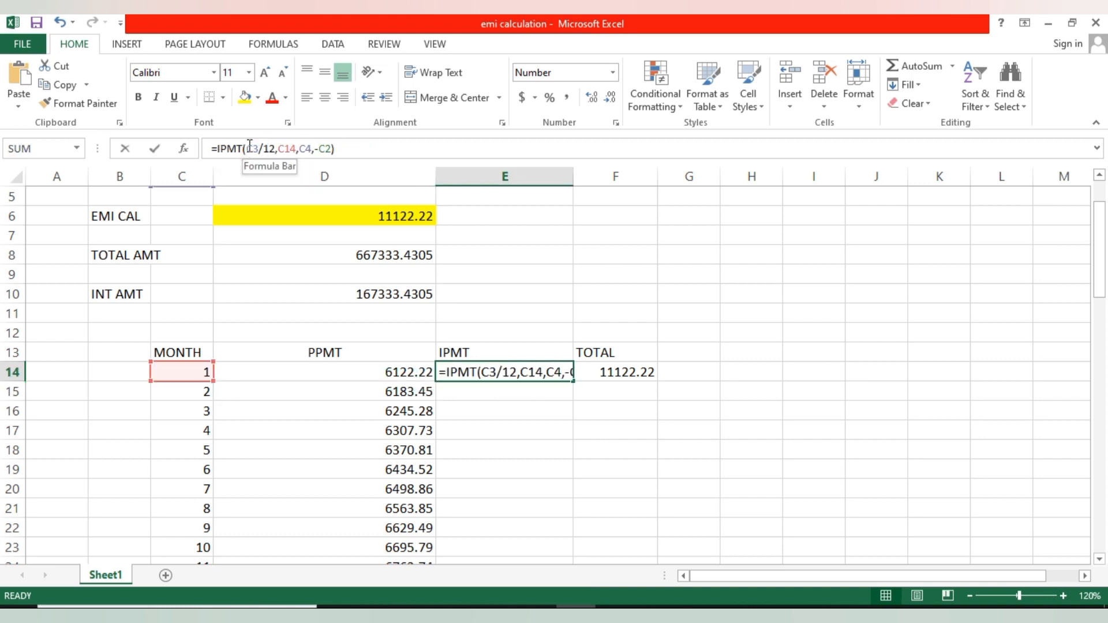
pyautogui.write('$')
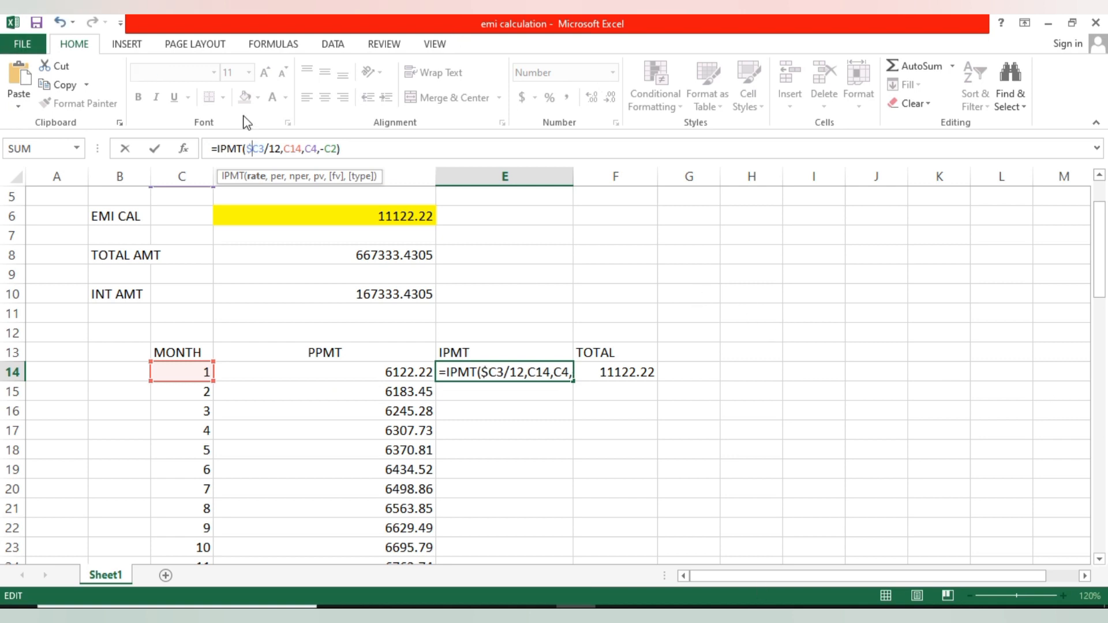
pyautogui.click(259, 148)
pyautogui.write('$')
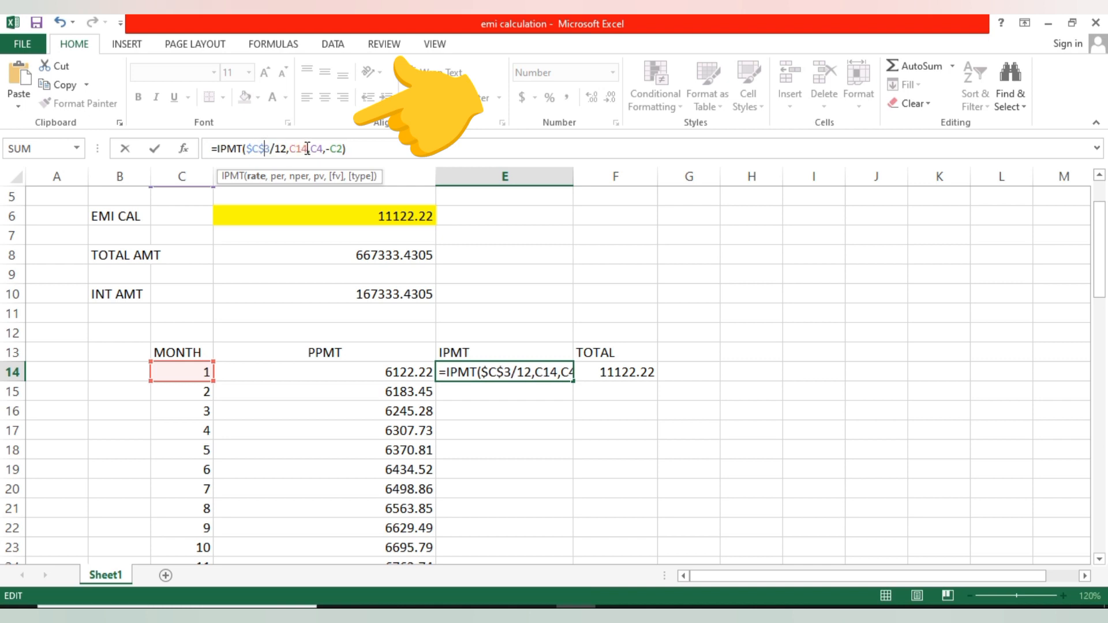
pyautogui.click(310, 149)
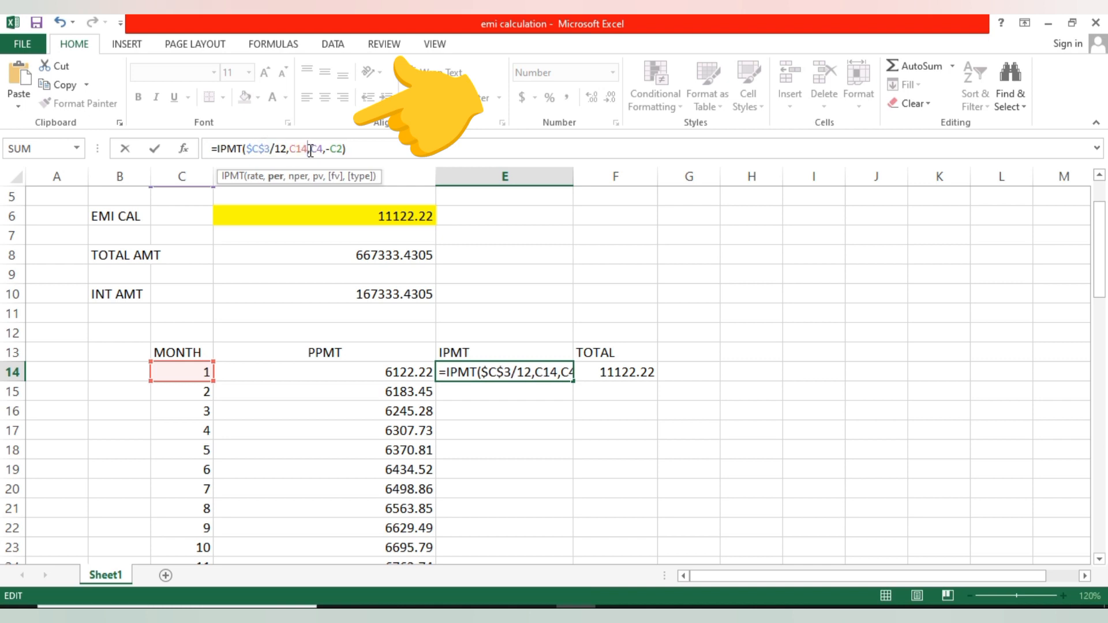
pyautogui.write('$')
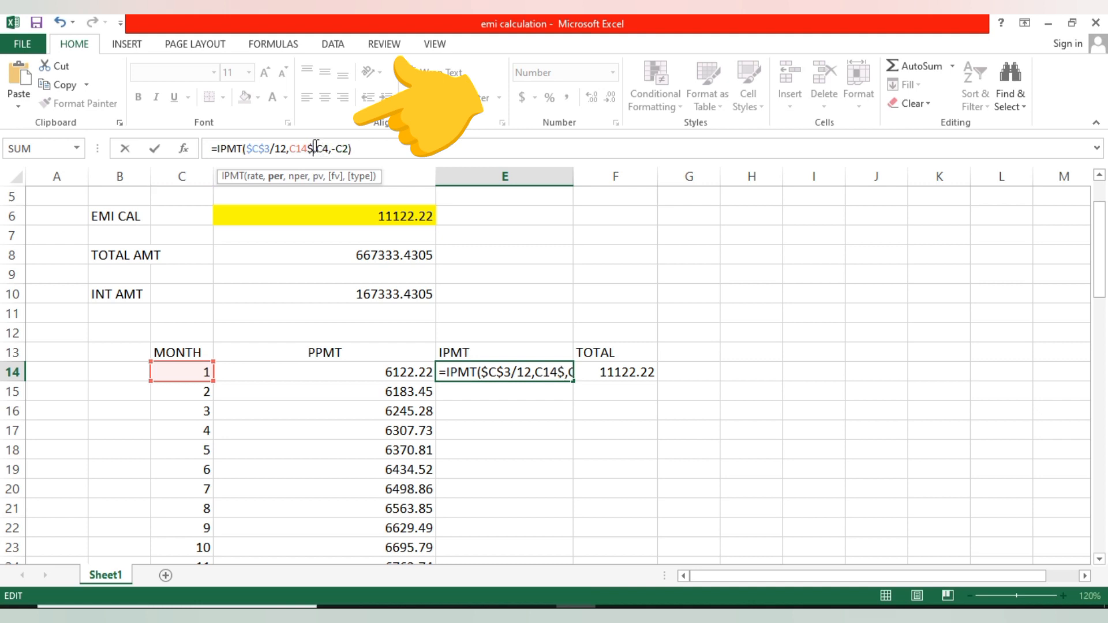
pyautogui.press('BackSpace')
# Step: Make the number-of-payments reference in the E14 IPMT formula absolute as $C$4
pyautogui.click(311, 149)
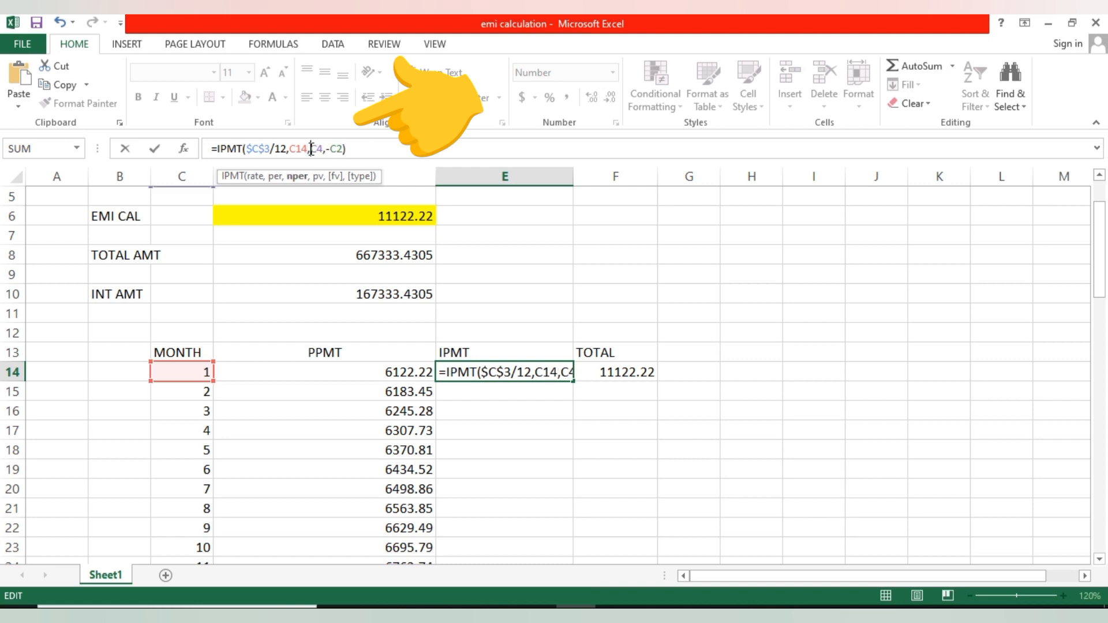
pyautogui.write('$')
pyautogui.click(326, 148)
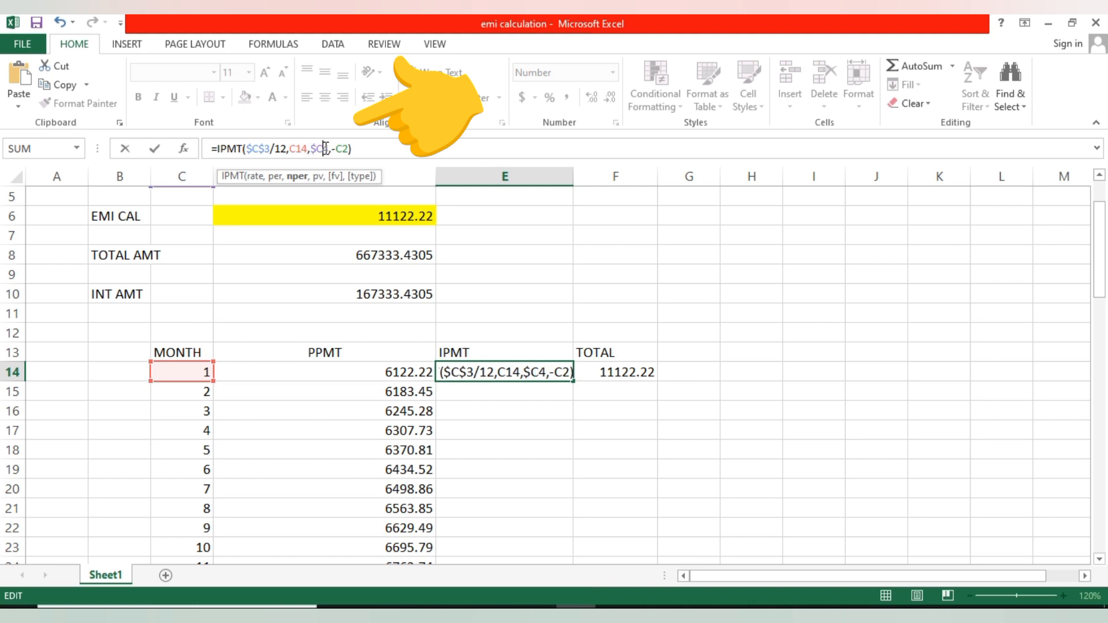
pyautogui.write('$')
# Step: Make the loan amount reference absolute as -$C$2 and commit E14 as =IPMT($C$3/12,C14,$C$4,-$C$2)
pyautogui.click(344, 149)
pyautogui.write('$C')
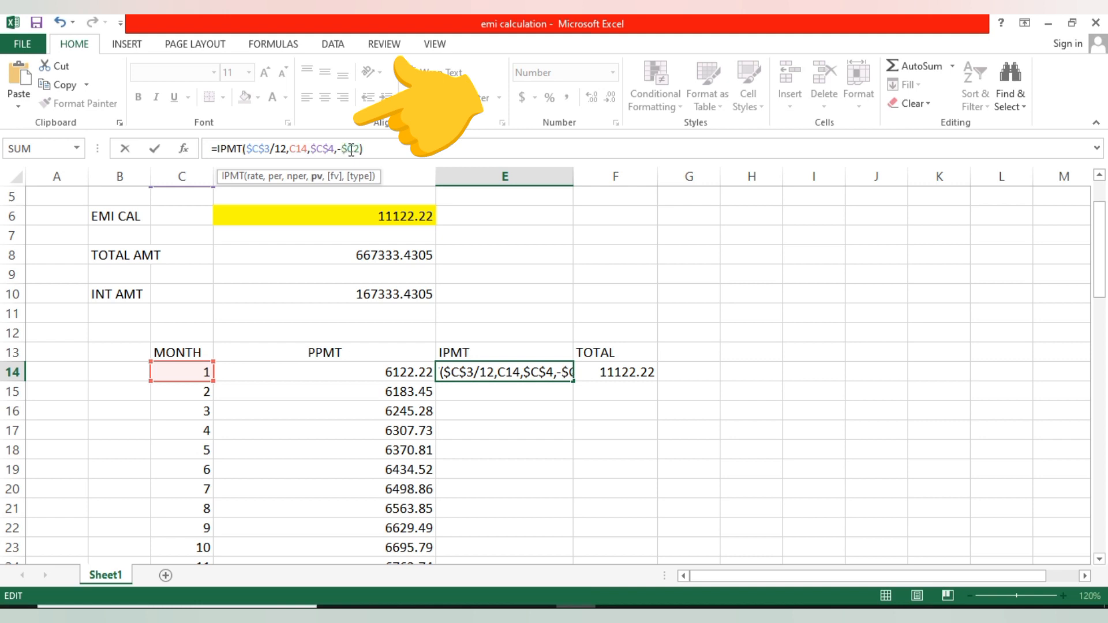
pyautogui.write('$')
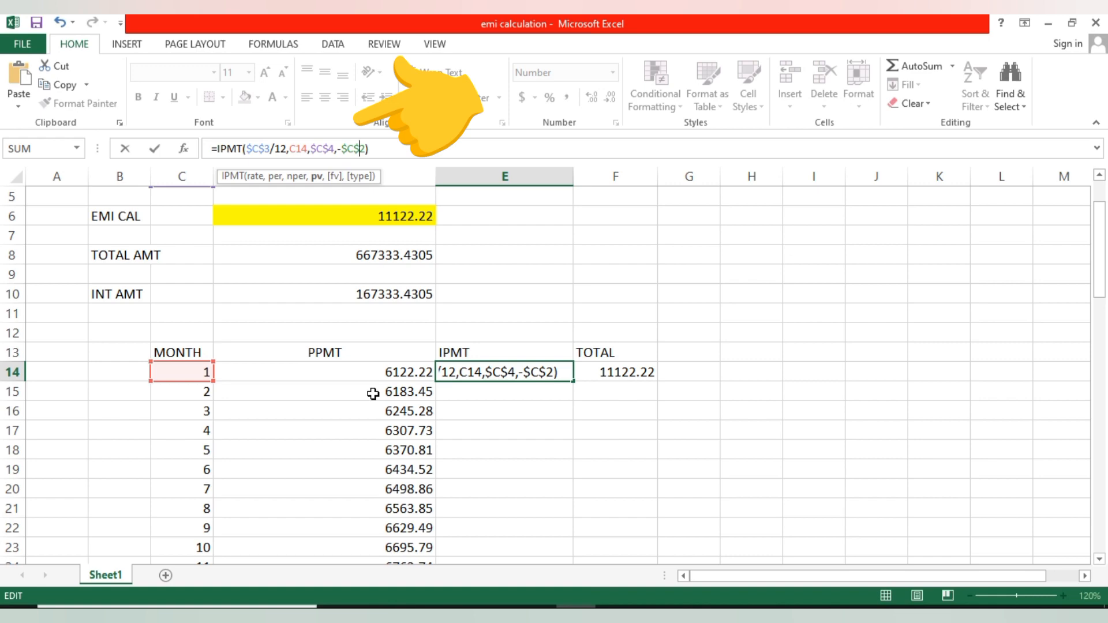
pyautogui.click(546, 442)
# Step: Fill the IPMT formula from E14 down through month 60 in E73
pyautogui.click(561, 375)
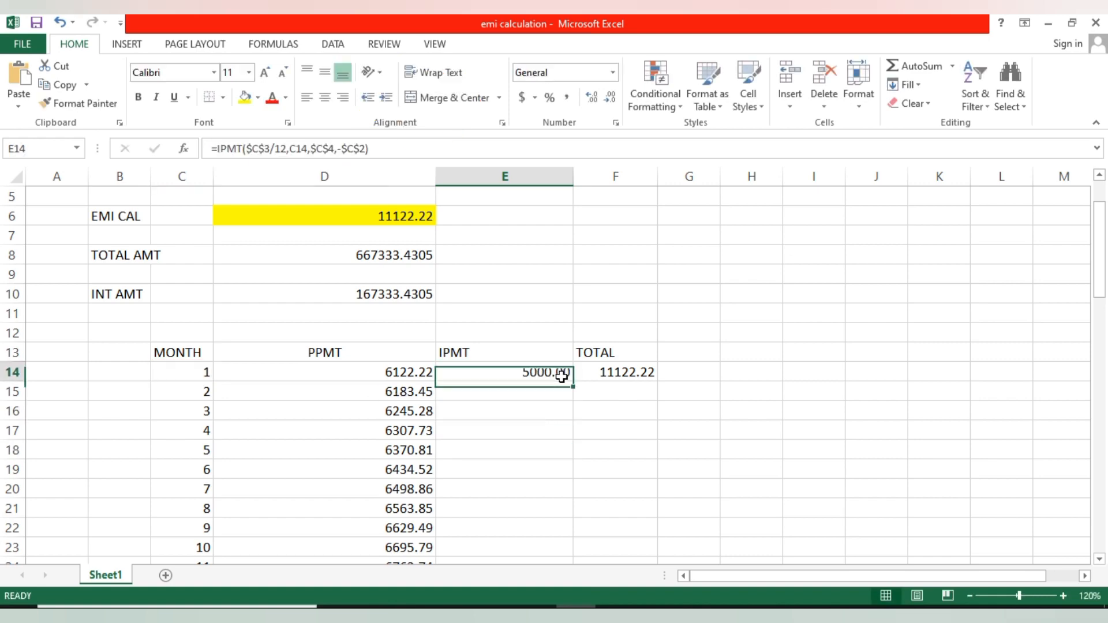
pyautogui.moveTo(572, 385); pyautogui.dragTo(574, 507)
pyautogui.click(664, 490)
pyautogui.scroll(-2, 595, 447)
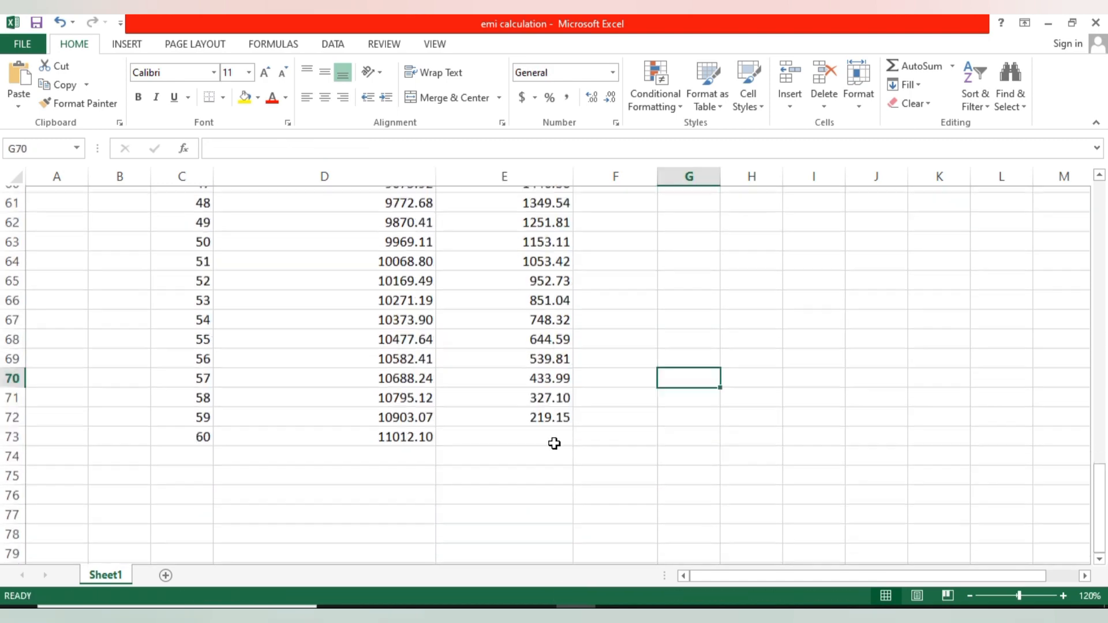
pyautogui.click(557, 390)
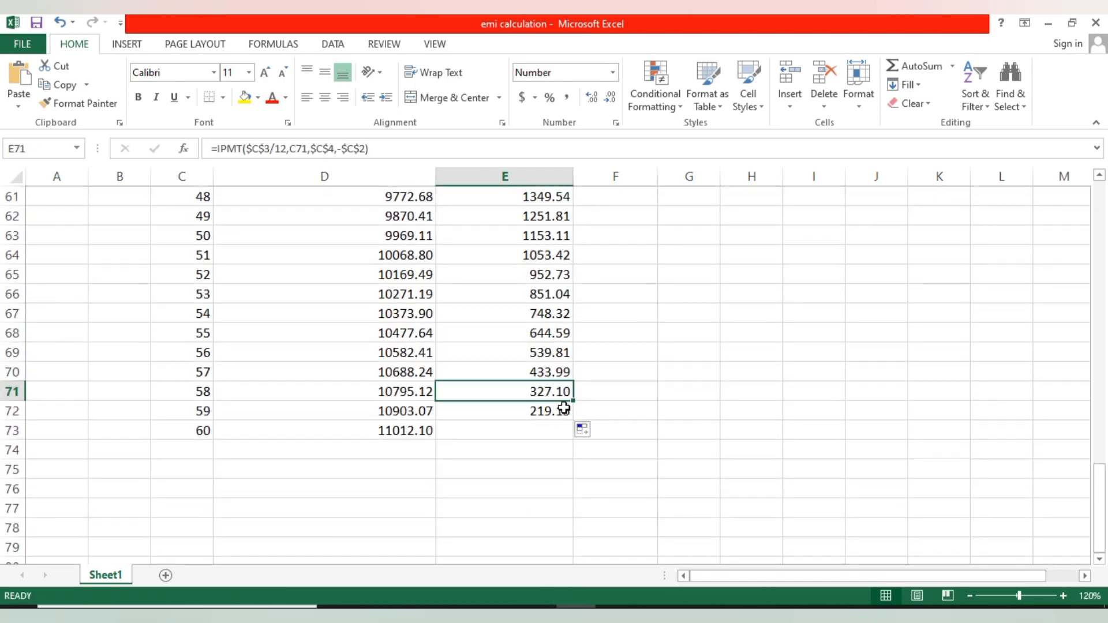
pyautogui.click(563, 408)
pyautogui.moveTo(574, 423); pyautogui.dragTo(572, 437)
pyautogui.click(724, 371)
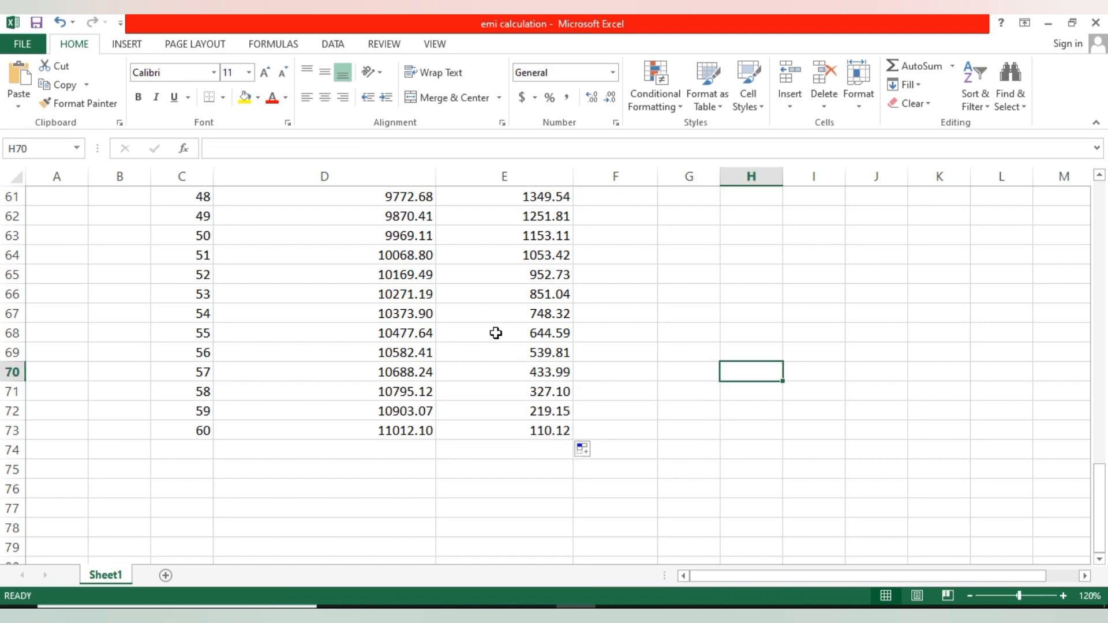
# Step: Enter the month 2 total in F15 as =D15+E15
pyautogui.scroll(18, 496, 333)
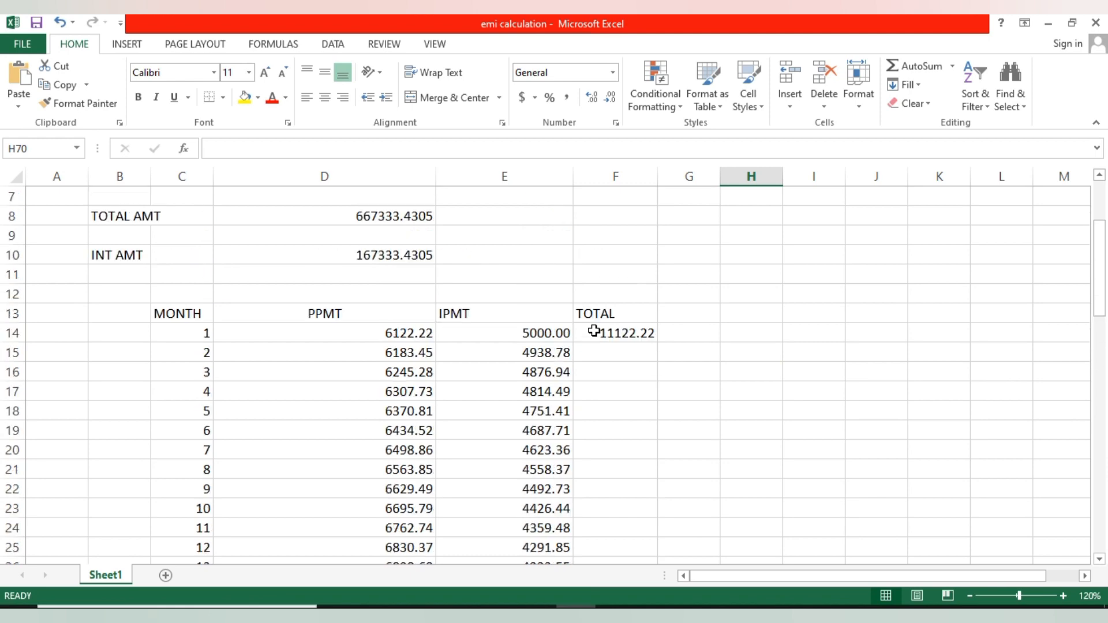
pyautogui.scroll(-1, 585, 331)
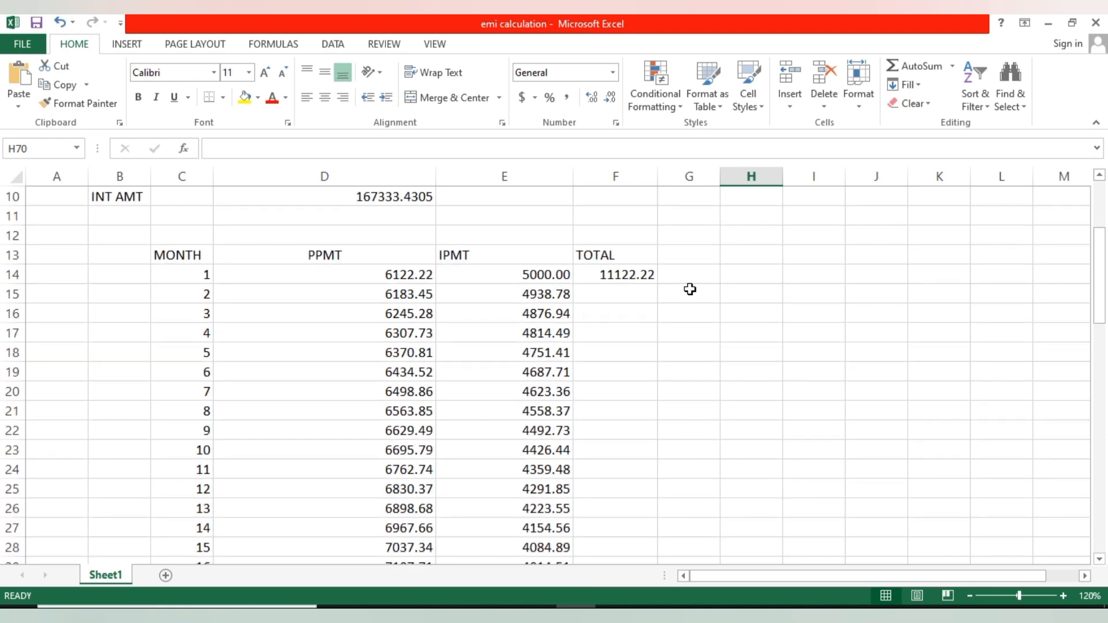
pyautogui.click(615, 295)
pyautogui.write('=')
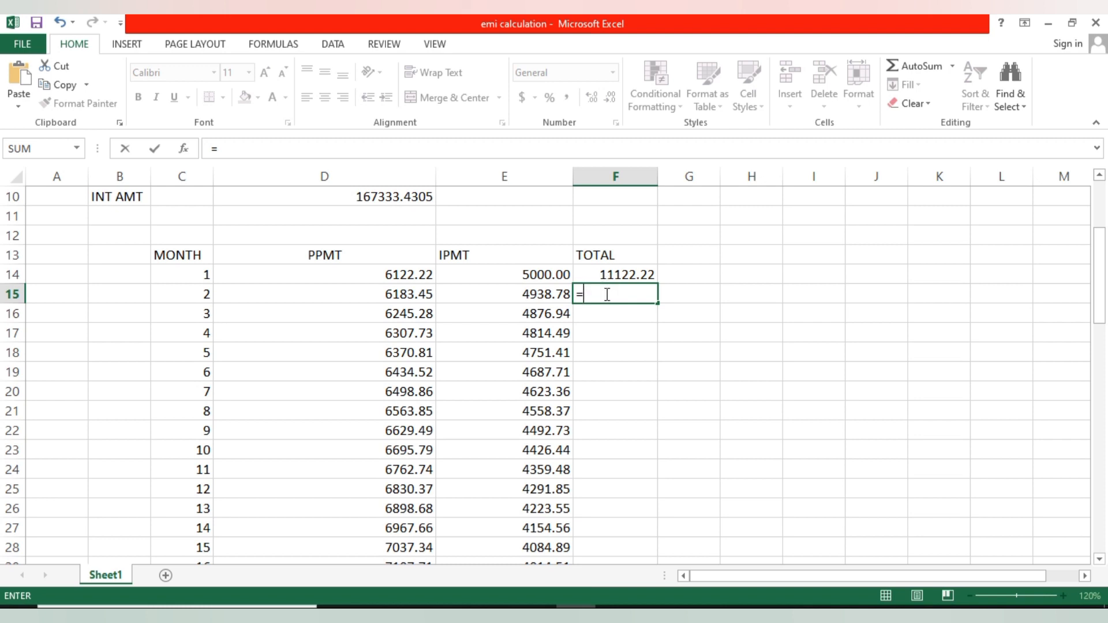
pyautogui.click(420, 293)
pyautogui.write('+')
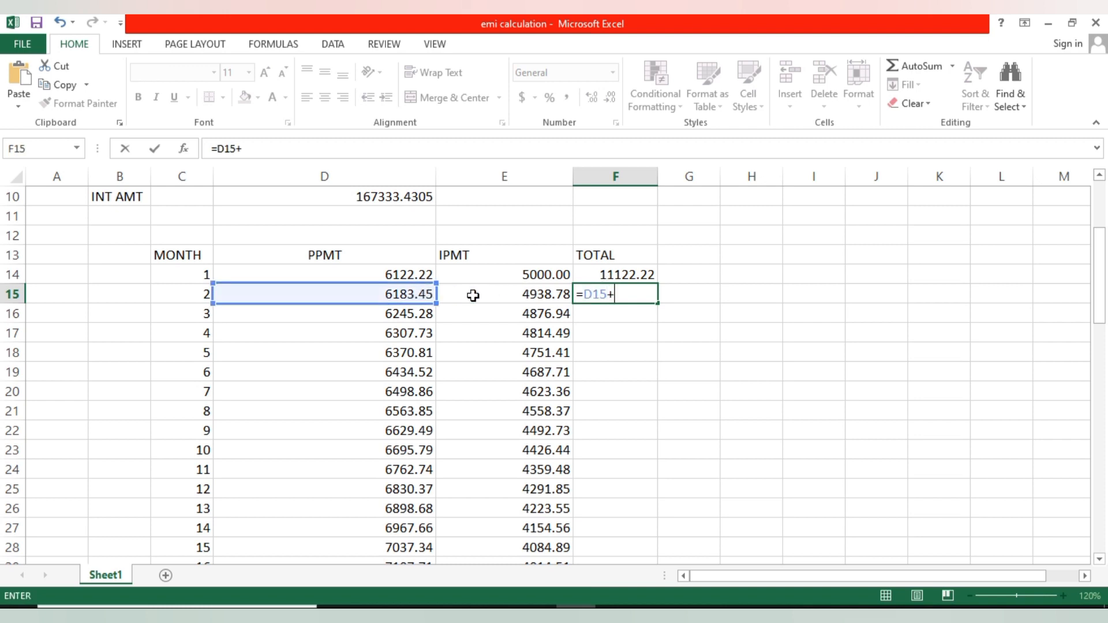
pyautogui.click(517, 292)
pyautogui.press('Return')
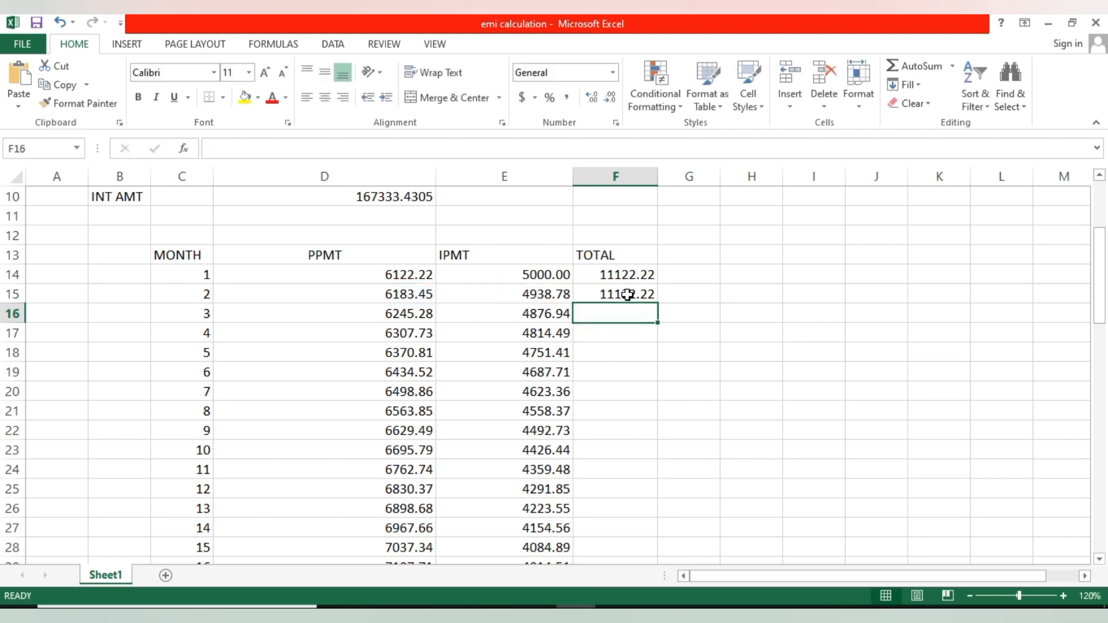
# Step: Fill the total formula =D14+E14 from F14 down through month 60 in F73
pyautogui.click(644, 326)
pyautogui.click(650, 277)
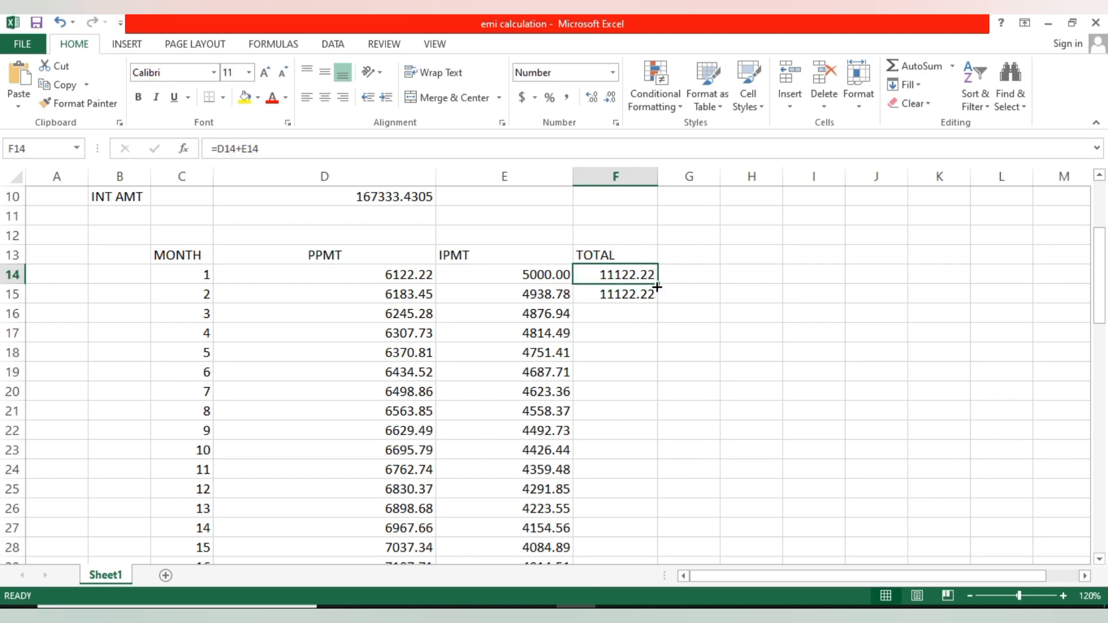
pyautogui.moveTo(657, 287); pyautogui.dragTo(669, 568)
pyautogui.moveTo(668, 589); pyautogui.dragTo(660, 495)
pyautogui.click(789, 423)
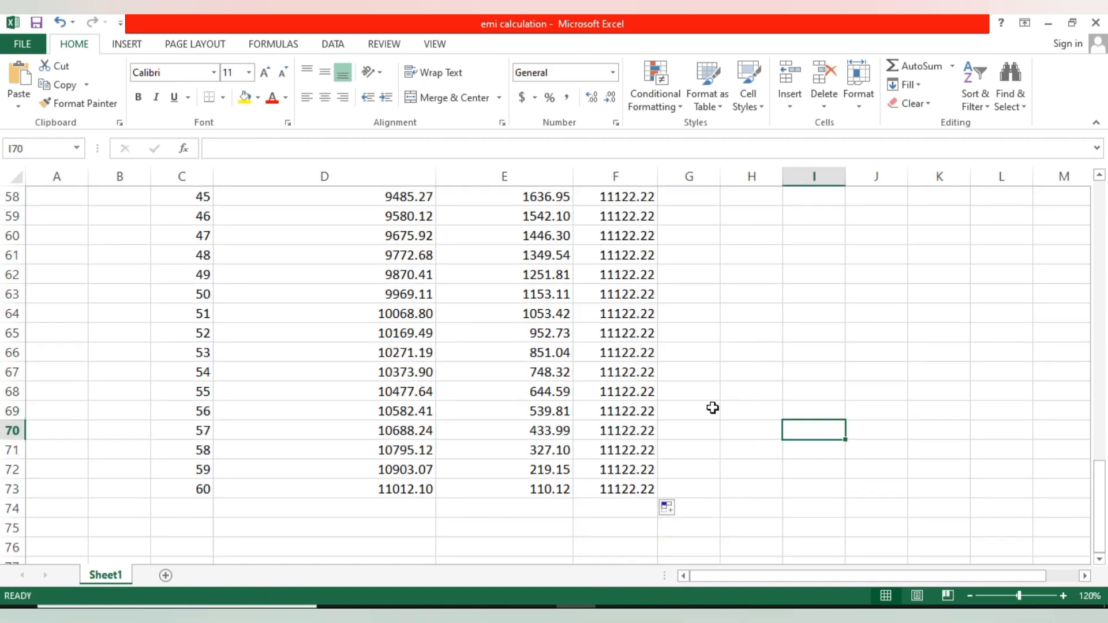
# Step: Review the loan inputs, the EMI, total and interest amount rows, and the first month's PPMT and IPMT formulas
pyautogui.scroll(19, 506, 388)
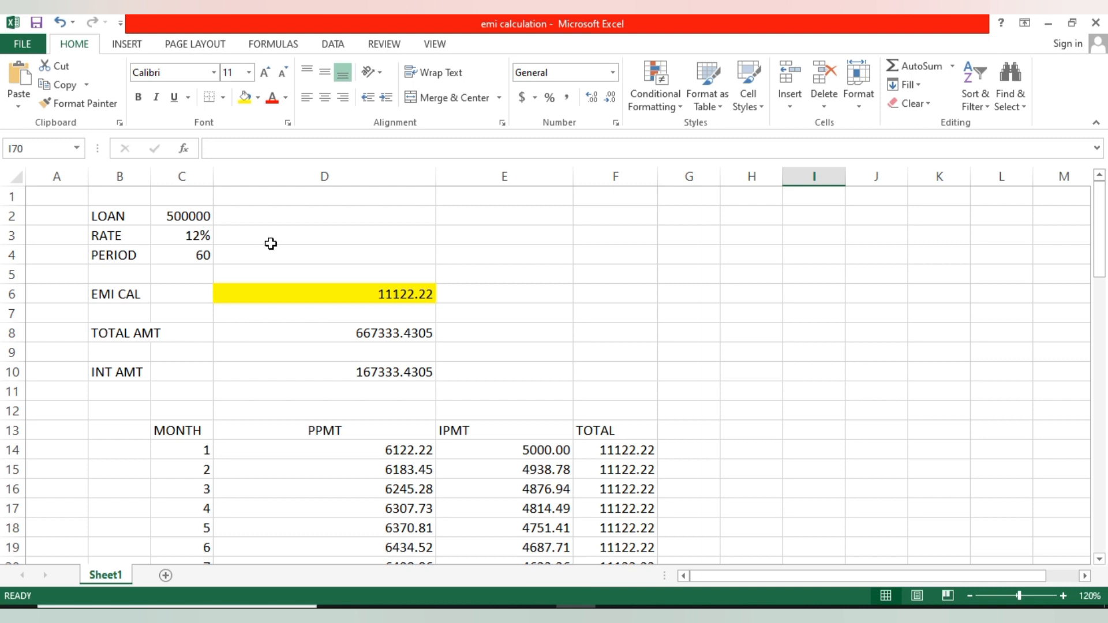
pyautogui.moveTo(96, 216)
pyautogui.mouseDown()
pyautogui.moveTo(181, 272)
pyautogui.moveTo(202, 268)
pyautogui.mouseUp()
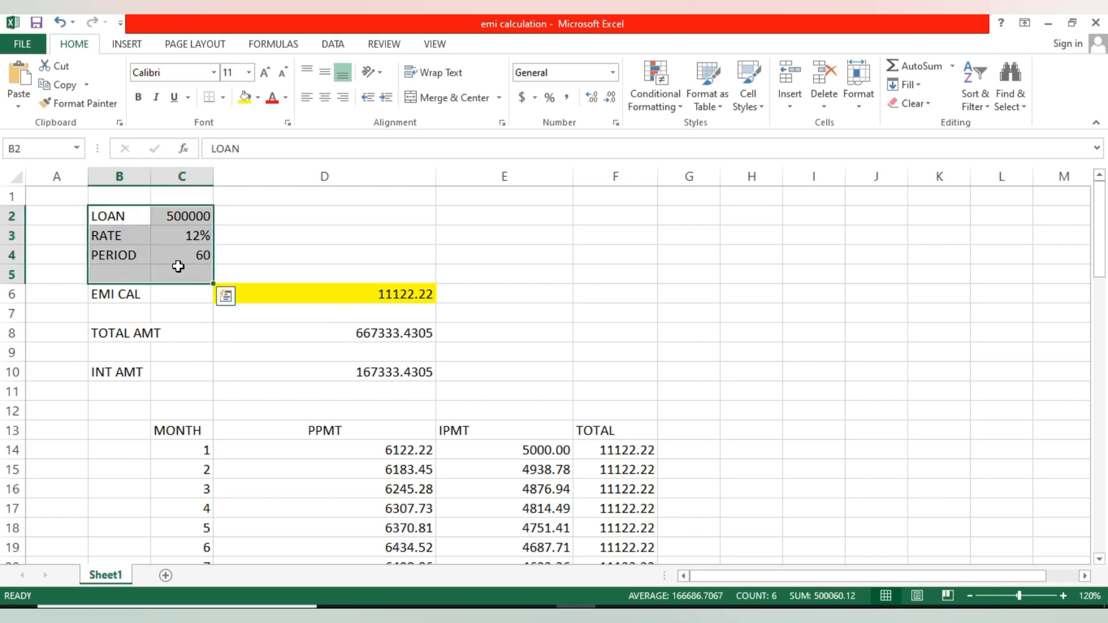
pyautogui.click(130, 296)
pyautogui.click(136, 334)
pyautogui.click(136, 372)
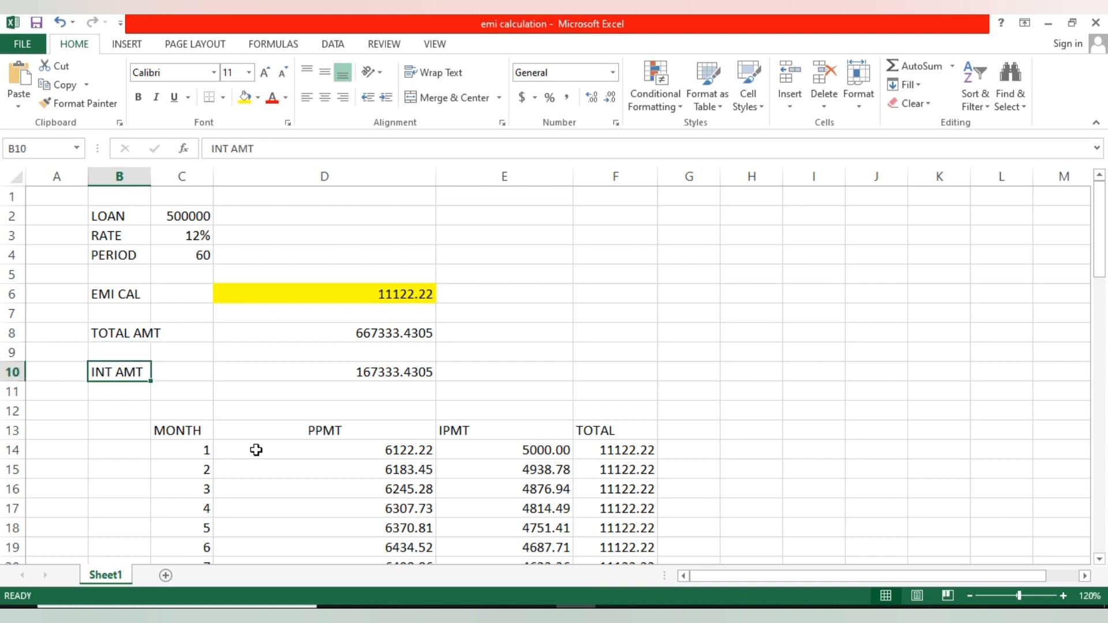
pyautogui.click(398, 455)
pyautogui.click(530, 452)
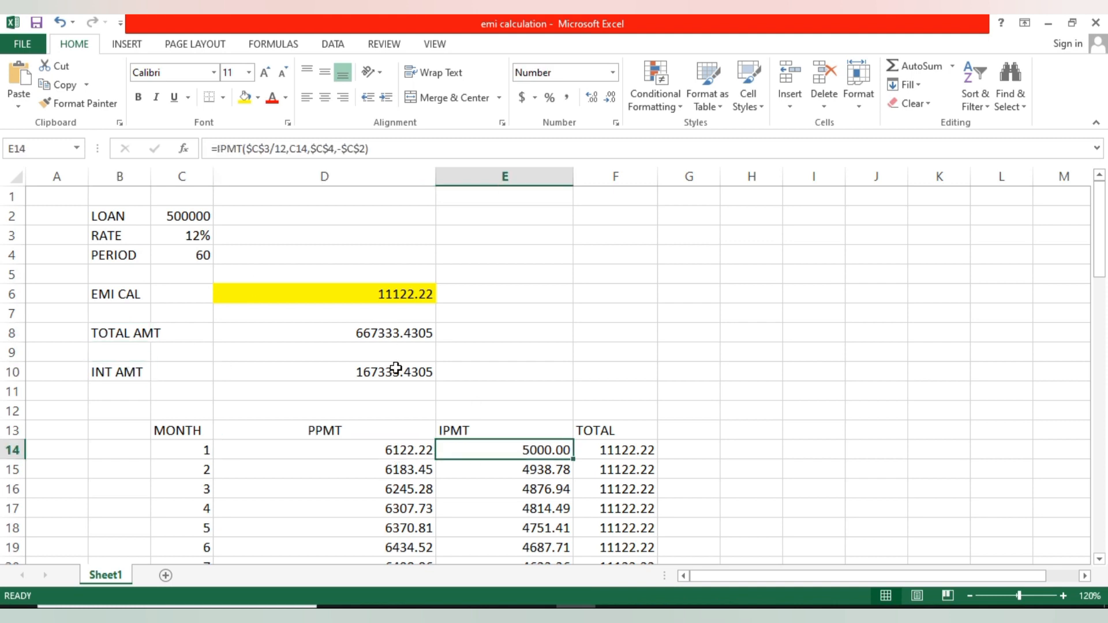